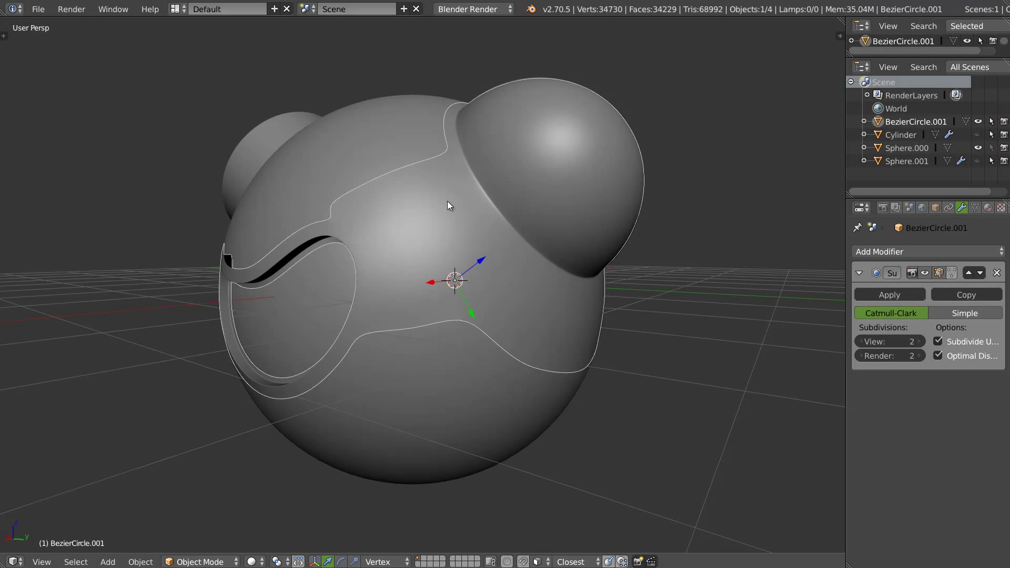
# - Orbit around the finished helmet to inspect the cylinder side, groove, holes and dome opening
pyautogui.moveTo(456, 214); pyautogui.dragTo(467, 222, button='middle')
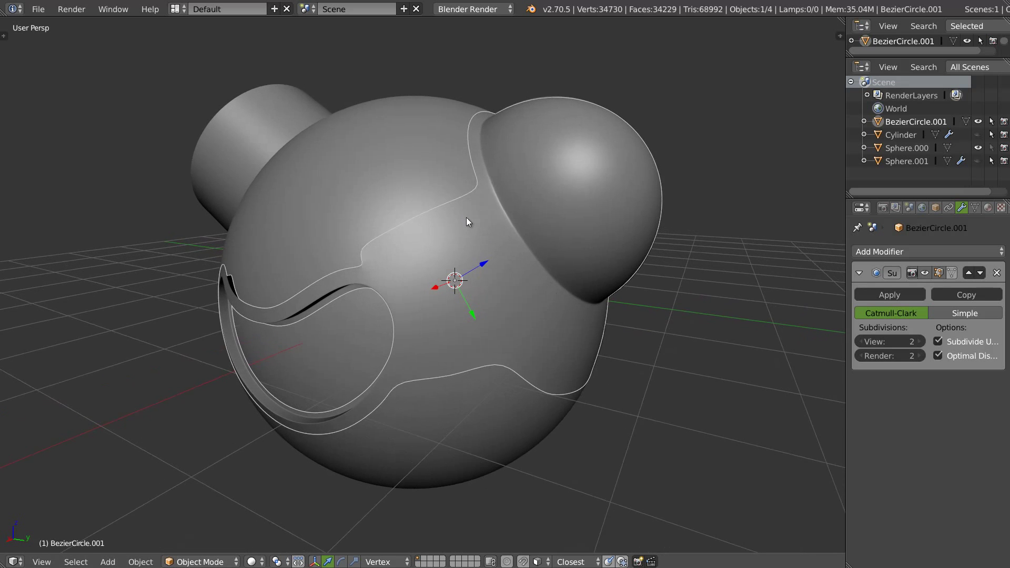
pyautogui.moveTo(459, 259)
pyautogui.mouseDown(button='middle')
pyautogui.moveTo(447, 226)
pyautogui.moveTo(354, 225)
pyautogui.mouseUp(button='middle')
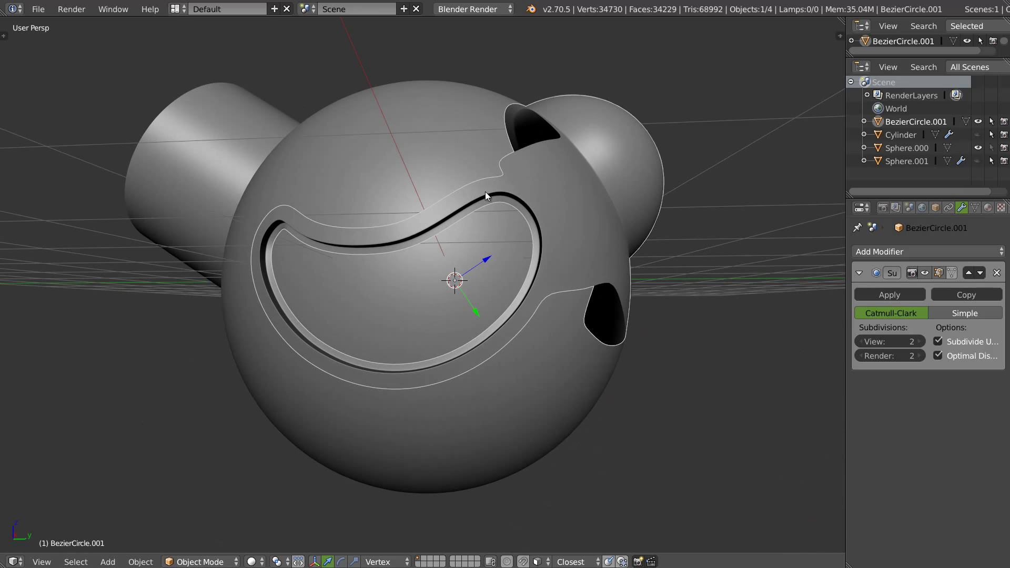
pyautogui.moveTo(434, 238)
pyautogui.mouseDown(button='middle')
pyautogui.moveTo(424, 235)
pyautogui.moveTo(434, 118)
pyautogui.mouseUp(button='middle')
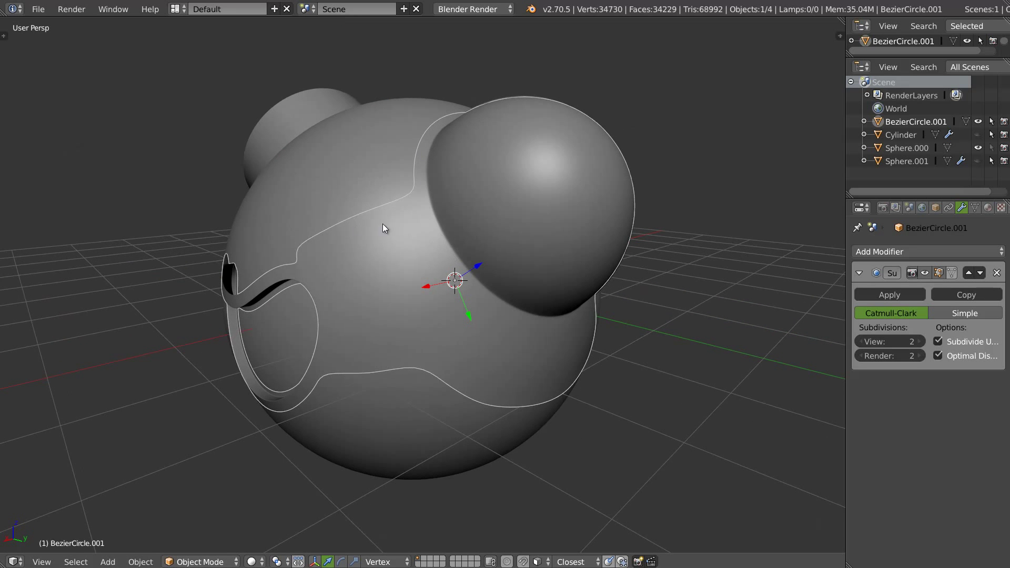
pyautogui.moveTo(383, 227); pyautogui.dragTo(401, 190, button='middle')
pyautogui.moveTo(253, 301); pyautogui.dragTo(372, 215, button='middle')
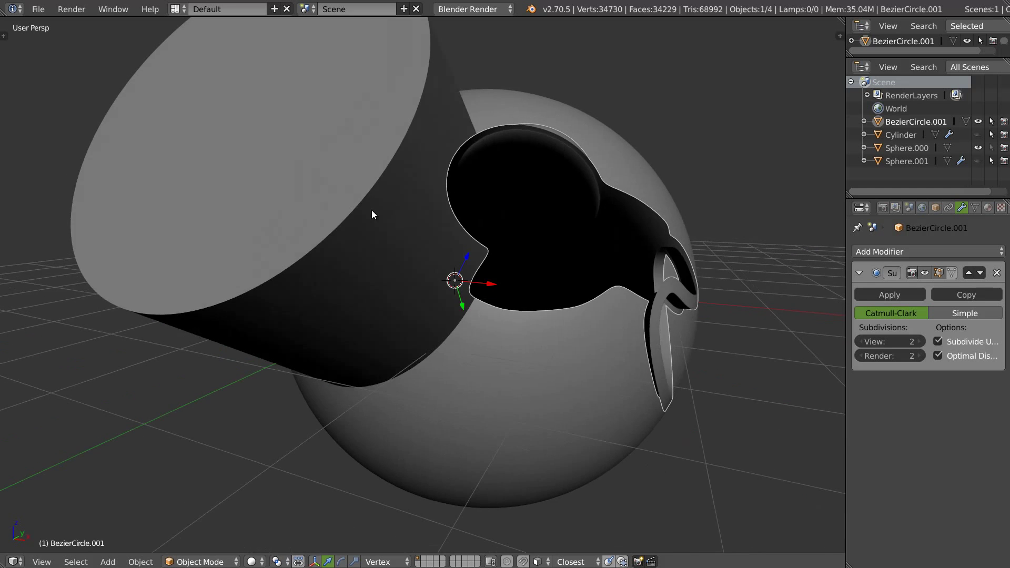
pyautogui.moveTo(431, 285); pyautogui.dragTo(353, 245, button='middle')
pyautogui.moveTo(519, 287)
pyautogui.mouseDown(button='middle')
pyautogui.moveTo(485, 283)
pyautogui.moveTo(456, 188)
pyautogui.moveTo(405, 180)
pyautogui.moveTo(384, 163)
pyautogui.mouseUp(button='middle')
# - Show the wireframe overlay from the custom menu and orbit to inspect the wire mesh
pyautogui.press('w')
pyautogui.click(428, 185)
pyautogui.moveTo(495, 254)
pyautogui.mouseDown(button='middle')
pyautogui.moveTo(415, 213)
pyautogui.moveTo(381, 219)
pyautogui.mouseUp(button='middle')
pyautogui.moveTo(513, 250)
pyautogui.mouseDown(button='middle')
pyautogui.moveTo(468, 266)
pyautogui.moveTo(476, 195)
pyautogui.moveTo(426, 223)
pyautogui.mouseUp(button='middle')
pyautogui.moveTo(358, 214)
pyautogui.mouseDown(button='middle')
pyautogui.moveTo(450, 182)
pyautogui.moveTo(494, 138)
pyautogui.moveTo(440, 261)
pyautogui.mouseUp(button='middle')
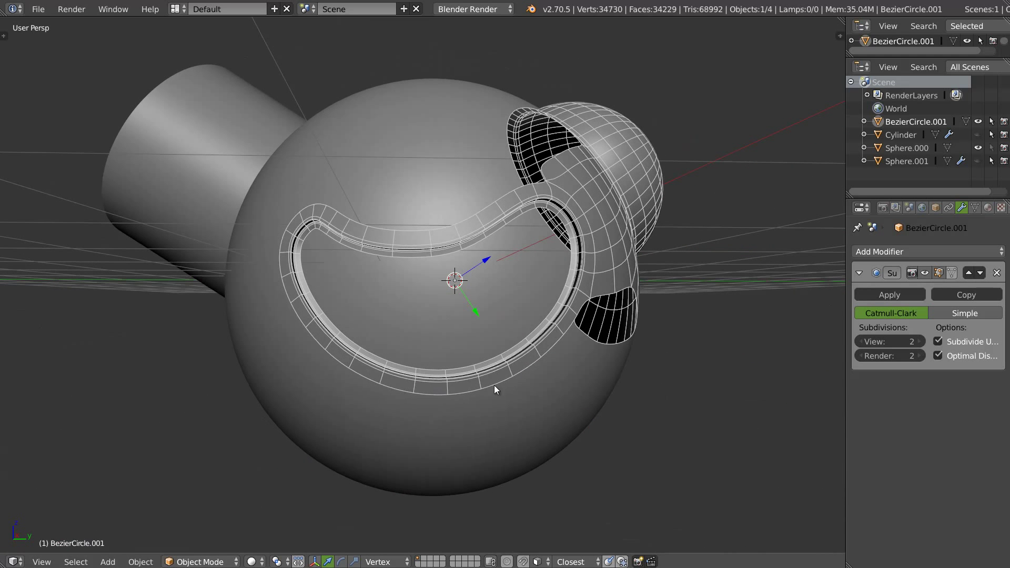
pyautogui.moveTo(494, 255)
pyautogui.mouseDown(button='middle')
pyautogui.moveTo(421, 223)
pyautogui.moveTo(431, 245)
pyautogui.moveTo(629, 313)
pyautogui.mouseUp(button='middle')
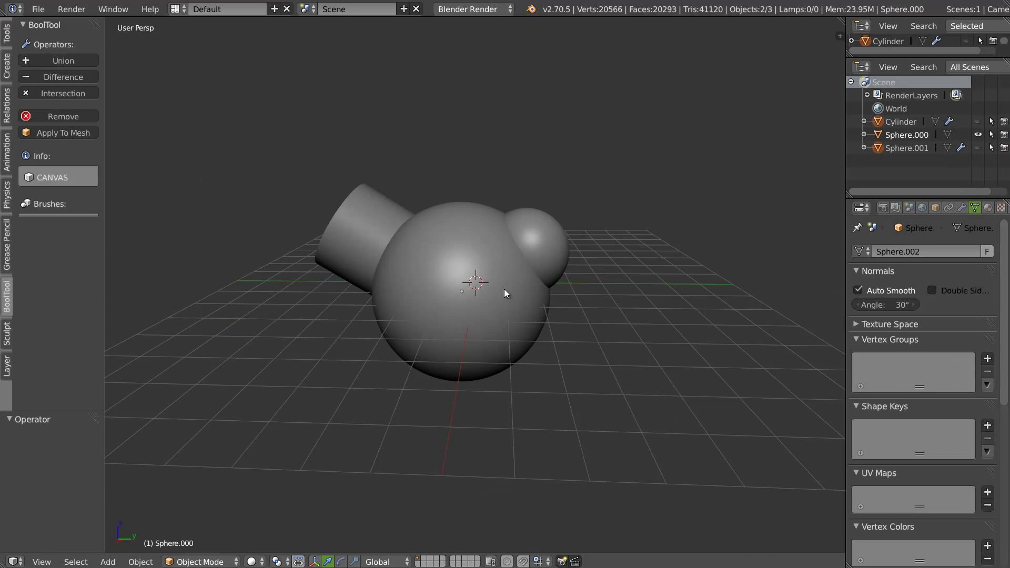
pyautogui.moveTo(504, 293)
pyautogui.mouseDown(button='middle')
pyautogui.moveTo(580, 248)
pyautogui.moveTo(334, 253)
pyautogui.moveTo(462, 301)
pyautogui.moveTo(550, 279)
pyautogui.moveTo(478, 261)
pyautogui.mouseUp(button='middle')
# - Turn the wire overlay back off and orbit around the spheres and cylinder
pyautogui.press('w')
pyautogui.click(475, 106)
pyautogui.moveTo(469, 176)
pyautogui.mouseDown(button='middle')
pyautogui.moveTo(525, 172)
pyautogui.moveTo(451, 157)
pyautogui.mouseUp(button='middle')
pyautogui.press('w')
pyautogui.click(452, 164)
pyautogui.moveTo(482, 186)
pyautogui.mouseDown(button='middle')
pyautogui.moveTo(522, 165)
pyautogui.moveTo(588, 171)
pyautogui.moveTo(498, 200)
pyautogui.moveTo(612, 241)
pyautogui.moveTo(685, 244)
pyautogui.moveTo(469, 233)
pyautogui.mouseUp(button='middle')
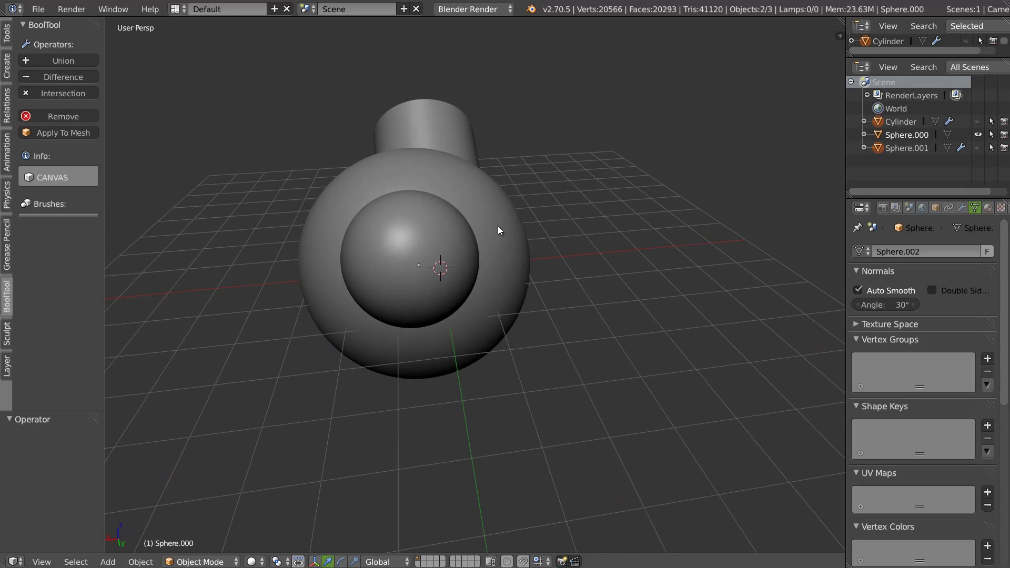
# - Add a Bezier circle and move it up onto the small sphere
pyautogui.press('w')
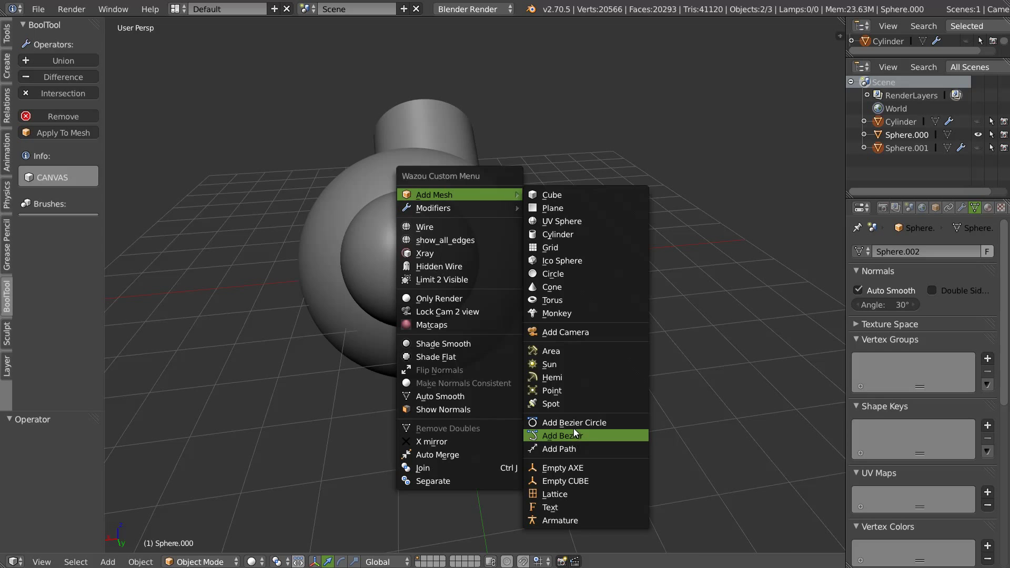
pyautogui.click(576, 421)
pyautogui.moveTo(576, 421)
pyautogui.mouseDown(button='middle')
pyautogui.moveTo(475, 274)
pyautogui.moveTo(421, 267)
pyautogui.mouseUp(button='middle')
pyautogui.moveTo(413, 270)
pyautogui.mouseDown()
pyautogui.moveTo(342, 255)
pyautogui.moveTo(317, 217)
pyautogui.mouseUp()
pyautogui.moveTo(318, 217); pyautogui.dragTo(436, 221, button='middle')
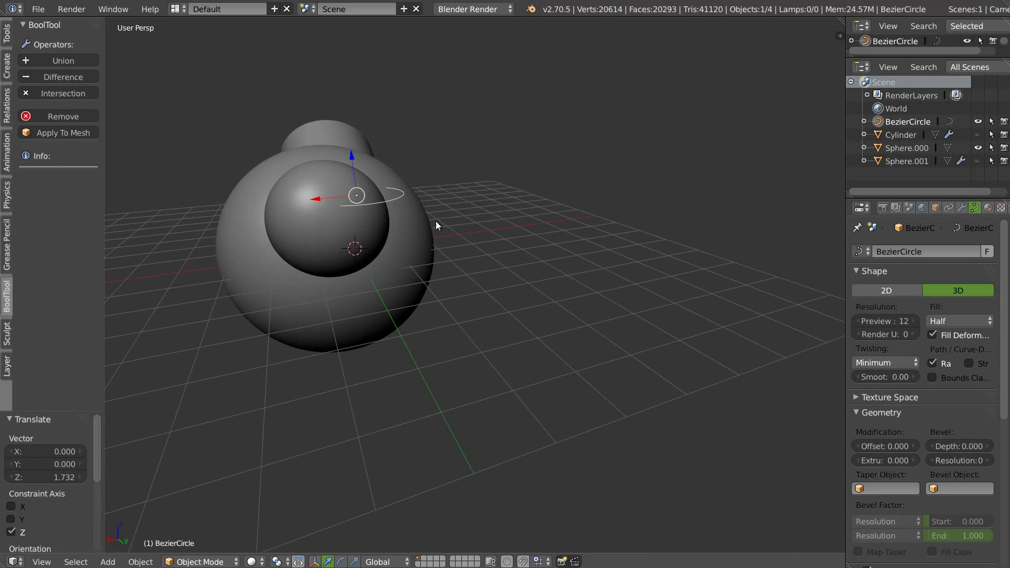
pyautogui.moveTo(322, 201); pyautogui.dragTo(288, 209)
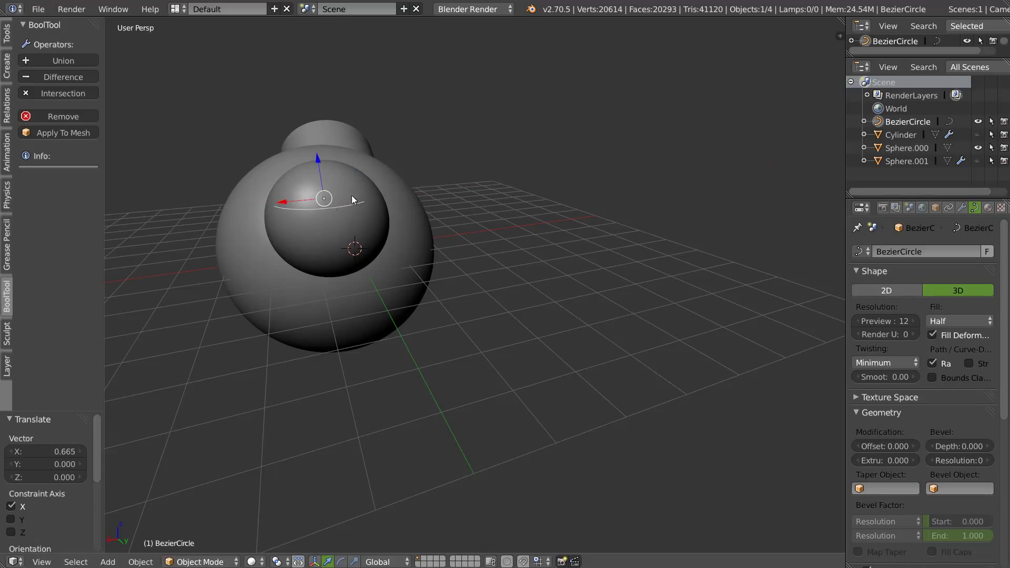
# - Rotate, enlarge and reposition the circle around the small sphere
pyautogui.press('r')
pyautogui.press('r')
pyautogui.click(324, 238)
pyautogui.press('s')
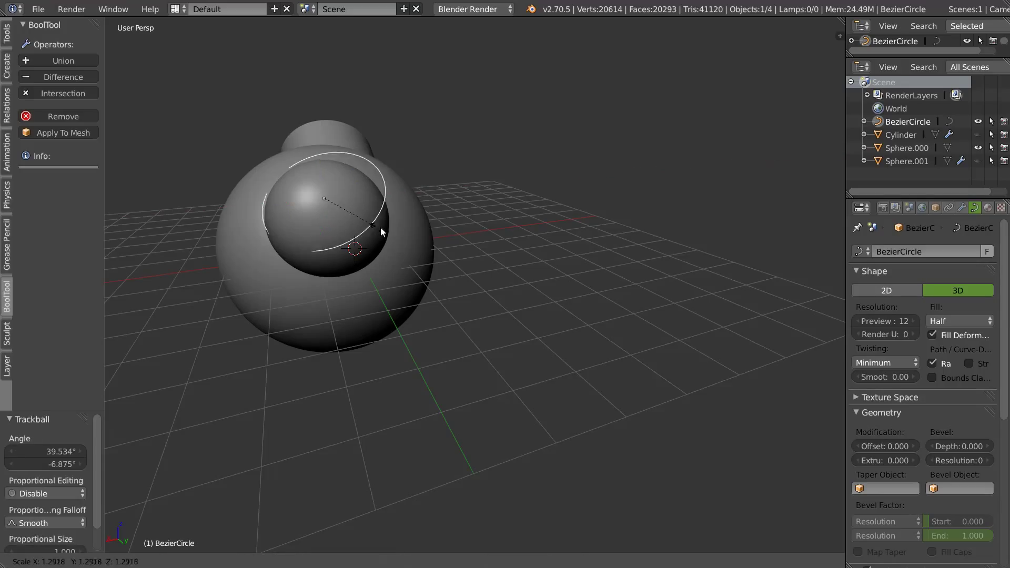
pyautogui.click(380, 225)
pyautogui.press('r')
pyautogui.press('r')
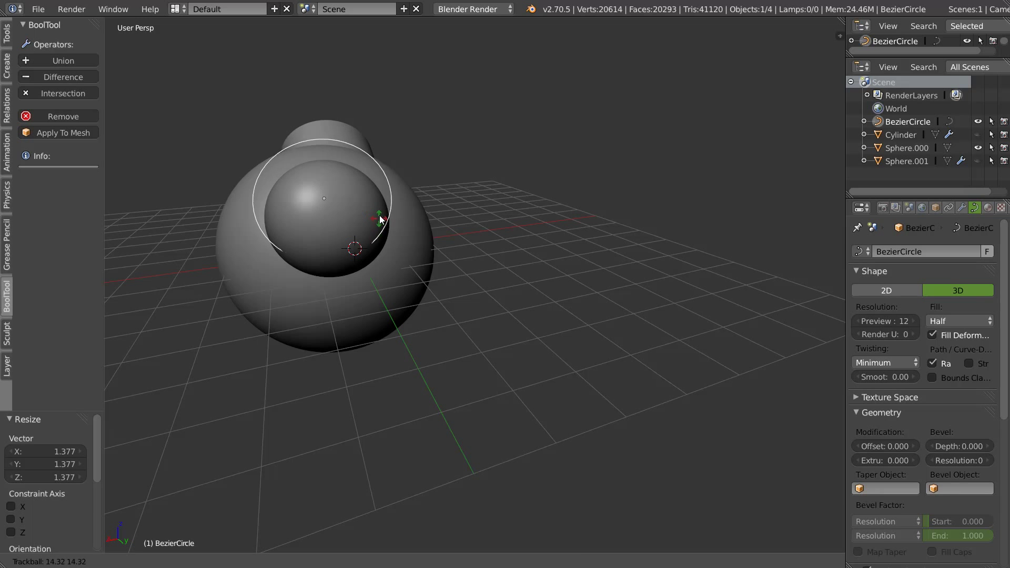
pyautogui.click(334, 211)
pyautogui.press('g')
pyautogui.click(330, 218)
pyautogui.moveTo(330, 219)
pyautogui.mouseDown(button='middle')
pyautogui.moveTo(301, 215)
pyautogui.moveTo(330, 218)
pyautogui.mouseUp(button='middle')
# - Move and re-tilt the circle toward the junction of the two spheres
pyautogui.press('g')
pyautogui.click(346, 224)
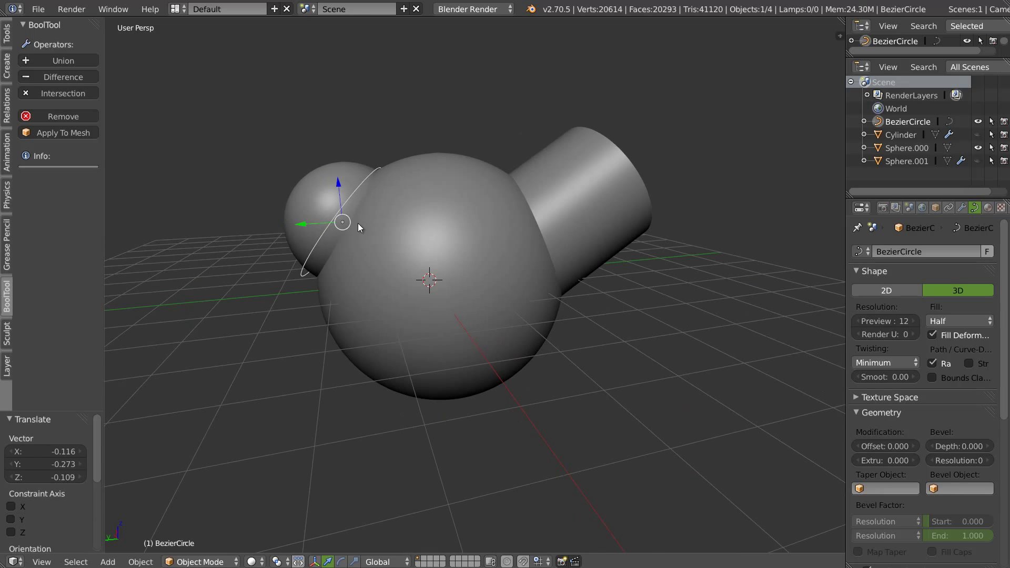
pyautogui.press('r')
pyautogui.press('r')
pyautogui.click(363, 249)
pyautogui.press('r')
pyautogui.click(447, 166)
pyautogui.press('g')
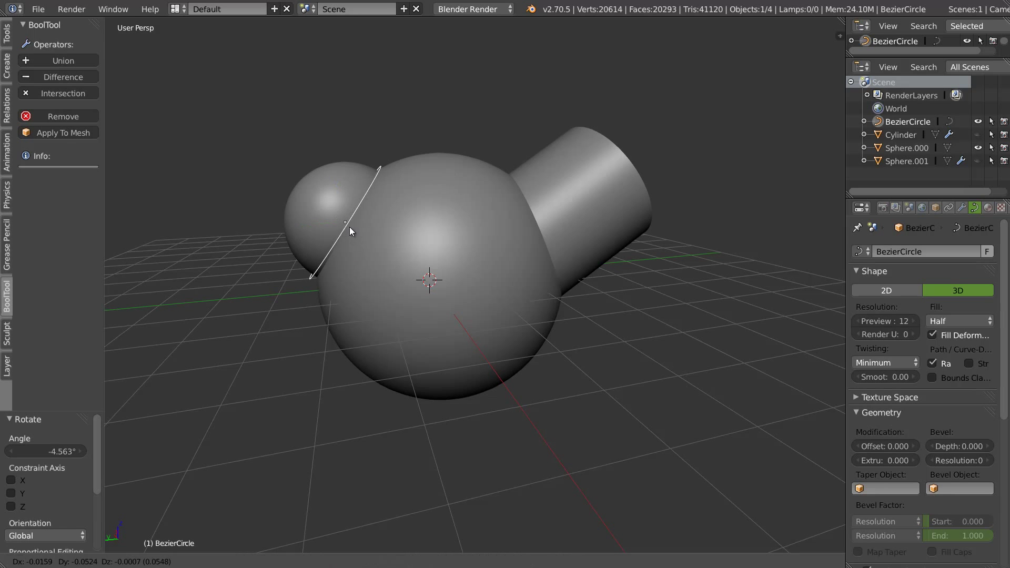
pyautogui.click(282, 234)
pyautogui.moveTo(282, 234)
pyautogui.mouseDown(button='middle')
pyautogui.moveTo(410, 270)
pyautogui.moveTo(348, 221)
pyautogui.mouseUp(button='middle')
# - Nudge the circle and shrink it slightly to fit the small sphere's base
pyautogui.press('g')
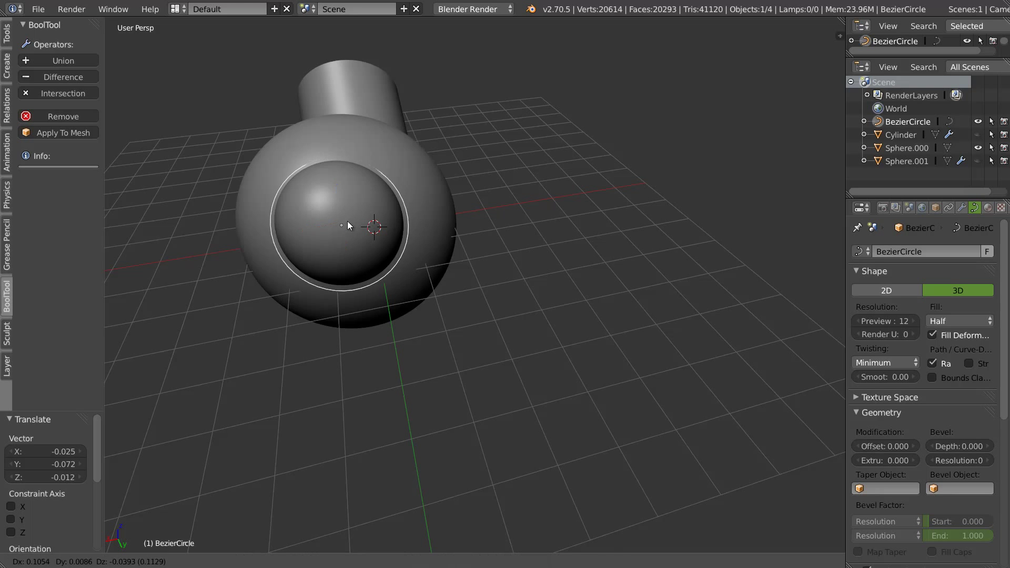
pyautogui.click(371, 230)
pyautogui.press('s')
pyautogui.click(401, 227)
pyautogui.moveTo(402, 227)
pyautogui.mouseDown(button='middle')
pyautogui.moveTo(350, 103)
pyautogui.moveTo(318, 222)
pyautogui.mouseUp(button='middle')
# - Make the large sphere unselectable and reselect the Bezier circle
pyautogui.rightClick(342, 228)
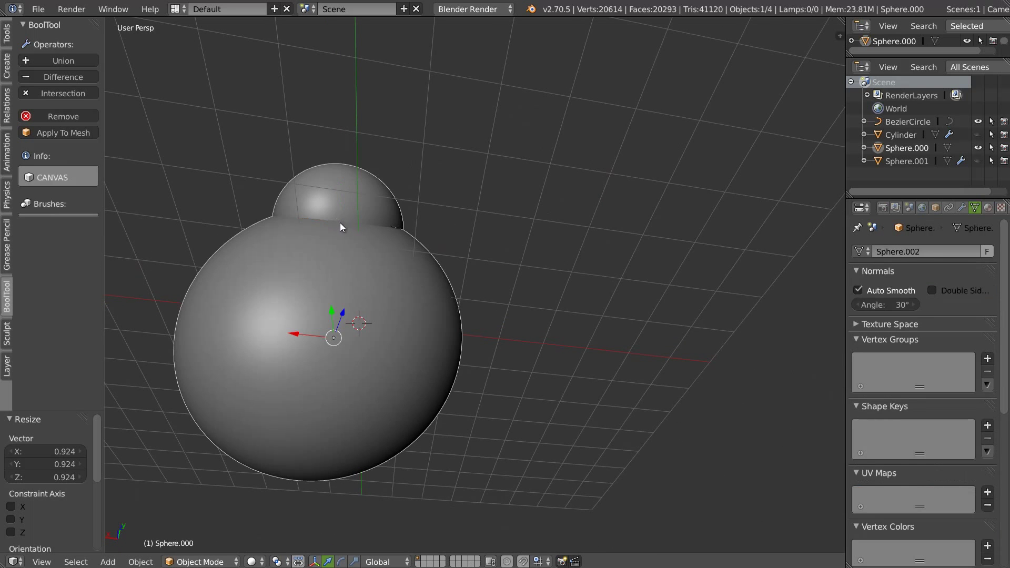
pyautogui.click(991, 148)
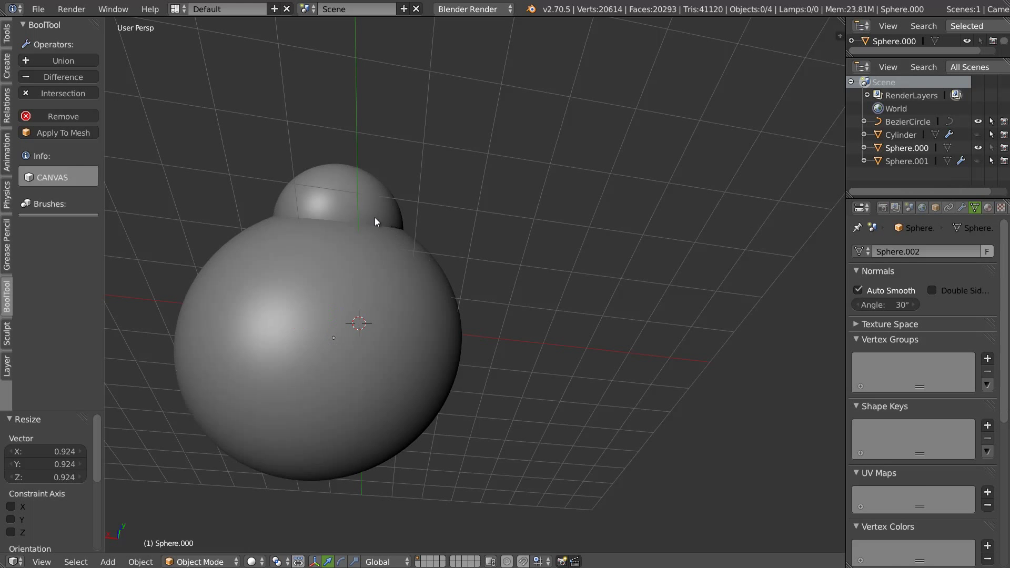
pyautogui.rightClick(361, 225)
pyautogui.moveTo(361, 225); pyautogui.dragTo(304, 228, button='middle')
# - Shift the ring along X, scale it by 1.1, and shift it along Y
pyautogui.press('g')
pyautogui.press('x')
pyautogui.click(308, 223)
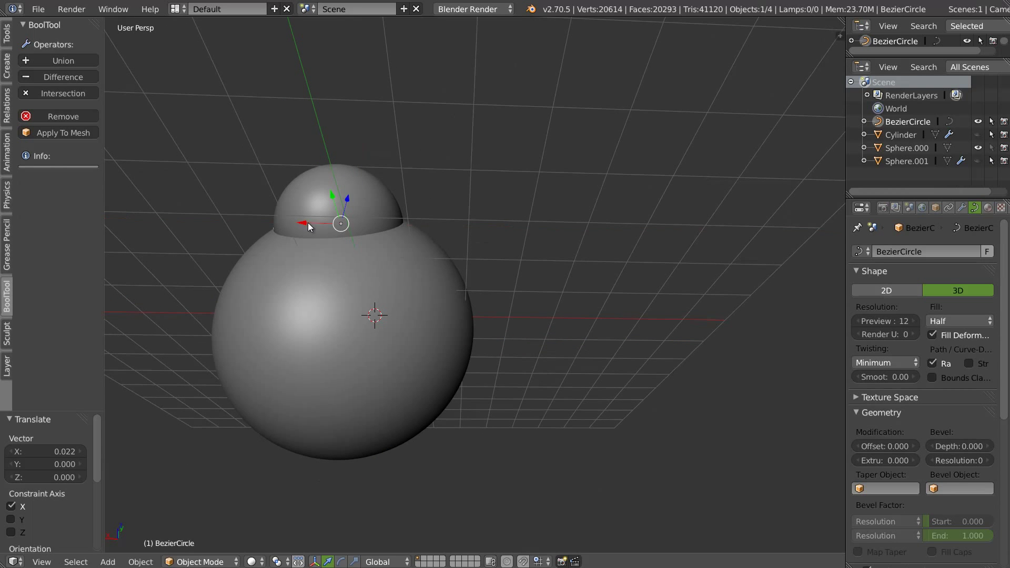
pyautogui.write('s1.1')
pyautogui.press('Return')
pyautogui.moveTo(355, 227)
pyautogui.mouseDown(button='middle')
pyautogui.moveTo(359, 214)
pyautogui.moveTo(336, 200)
pyautogui.moveTo(340, 298)
pyautogui.moveTo(333, 261)
pyautogui.moveTo(399, 231)
pyautogui.mouseUp(button='middle')
pyautogui.press('g')
pyautogui.press('y')
pyautogui.click(343, 203)
# - Shrink and nudge the ring into its final place, then set snapping to Face
pyautogui.press('s')
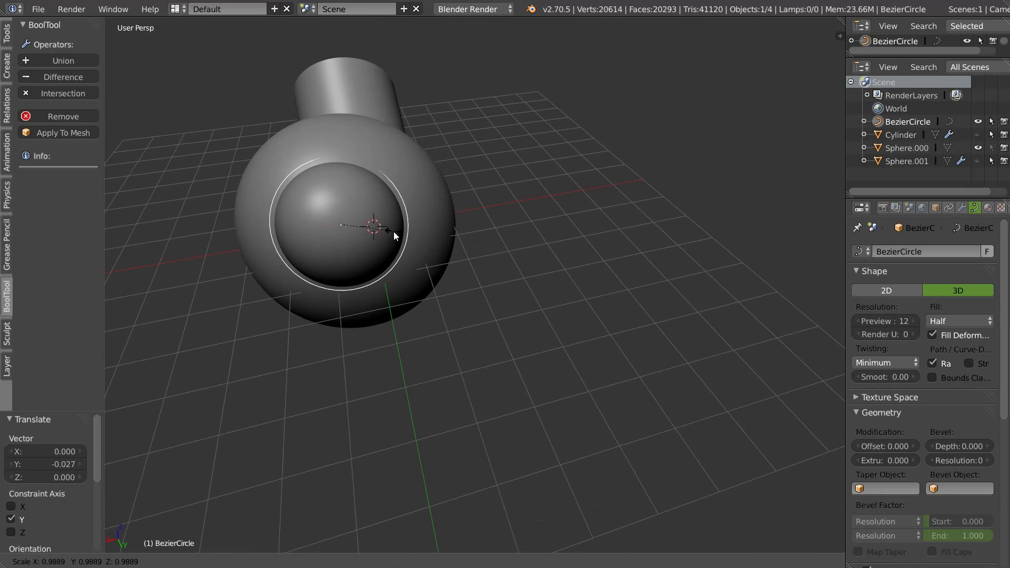
pyautogui.click(371, 234)
pyautogui.press('g')
pyautogui.click(346, 229)
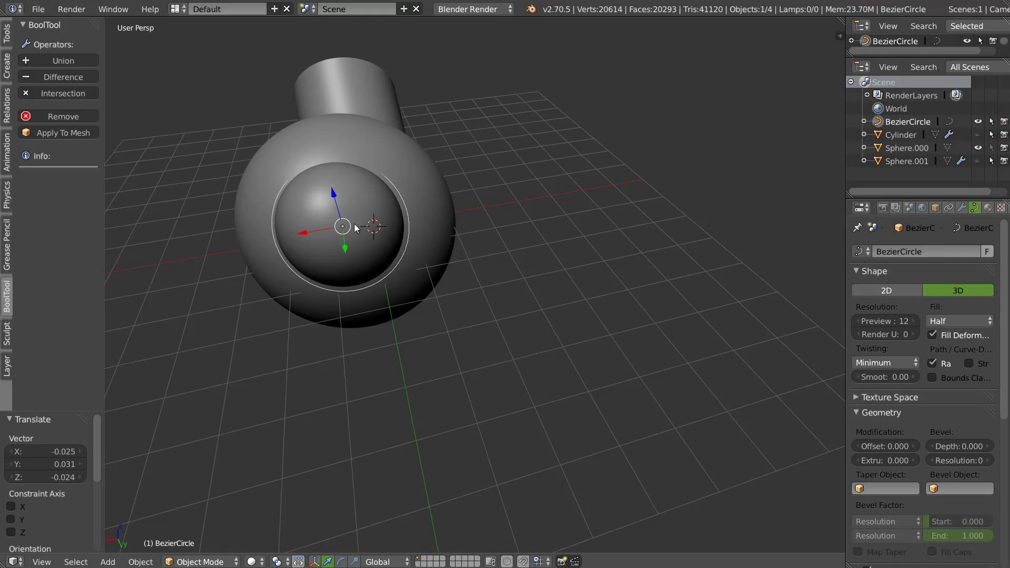
pyautogui.hotkey('ctrl', 'shift', 'Tab')
pyautogui.click(285, 263)
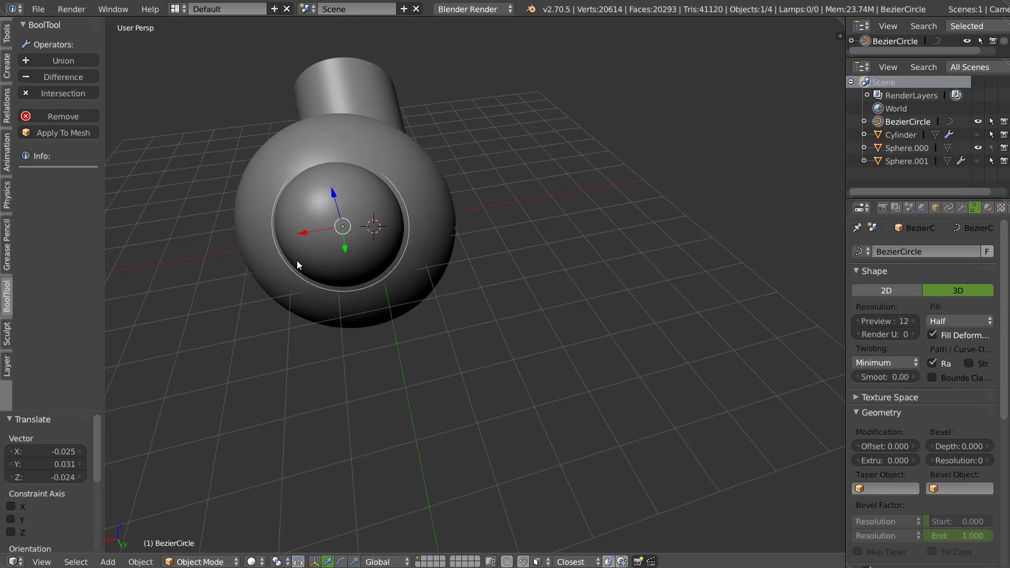
# - Snap four of the circle's control points onto the big sphere's surface in Edit Mode
pyautogui.keyDown('shift'); pyautogui.moveTo(308, 285); pyautogui.dragTo(308, 292, button='middle'); pyautogui.keyUp('shift')
pyautogui.scroll(2, 390, 208)
pyautogui.press('Tab')
pyautogui.scroll(2, 372, 209)
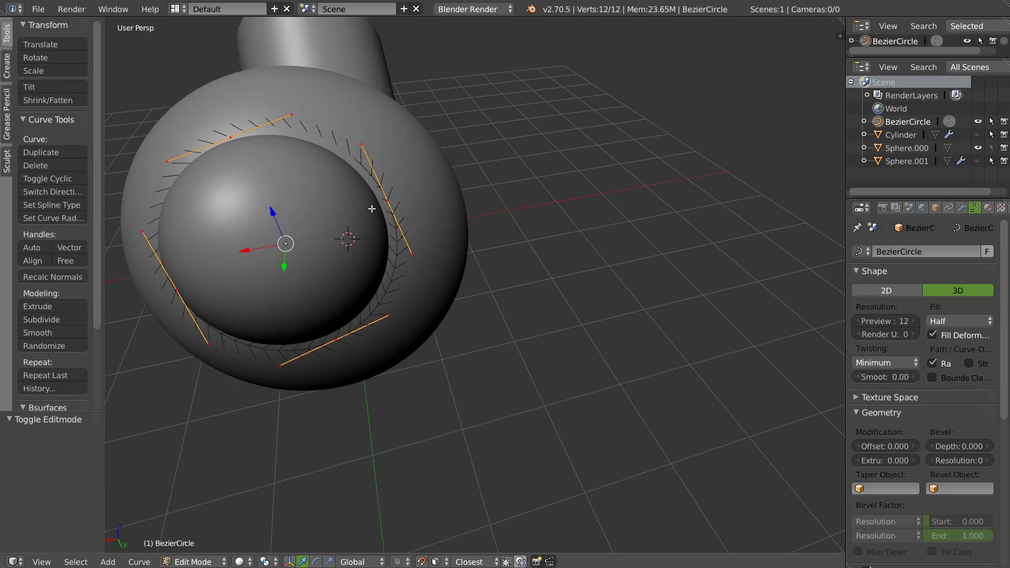
pyautogui.moveTo(387, 204); pyautogui.dragTo(379, 201, button='right')
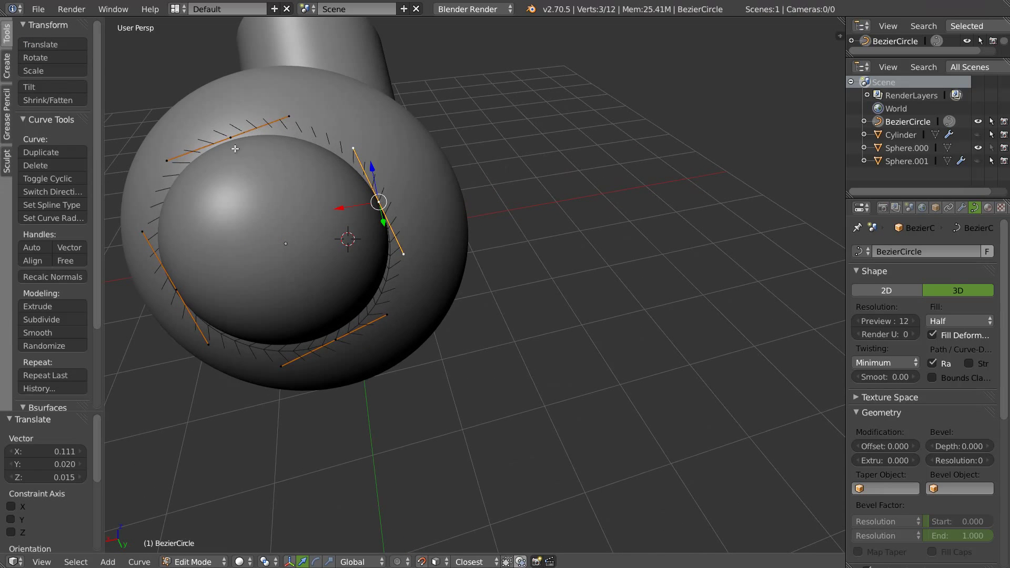
pyautogui.moveTo(210, 174); pyautogui.dragTo(213, 175, button='right')
pyautogui.moveTo(213, 176)
pyautogui.mouseDown(button='middle')
pyautogui.moveTo(263, 185)
pyautogui.moveTo(255, 254)
pyautogui.mouseUp(button='middle')
pyautogui.moveTo(254, 335); pyautogui.dragTo(278, 340, button='right')
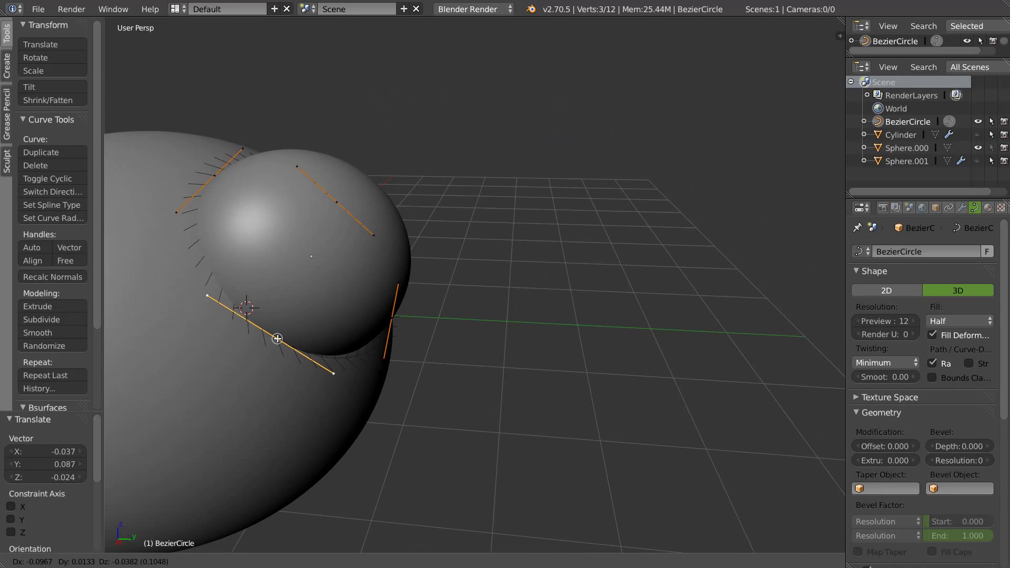
pyautogui.moveTo(277, 338); pyautogui.dragTo(277, 334, button='middle')
pyautogui.moveTo(415, 426); pyautogui.dragTo(444, 411, button='right')
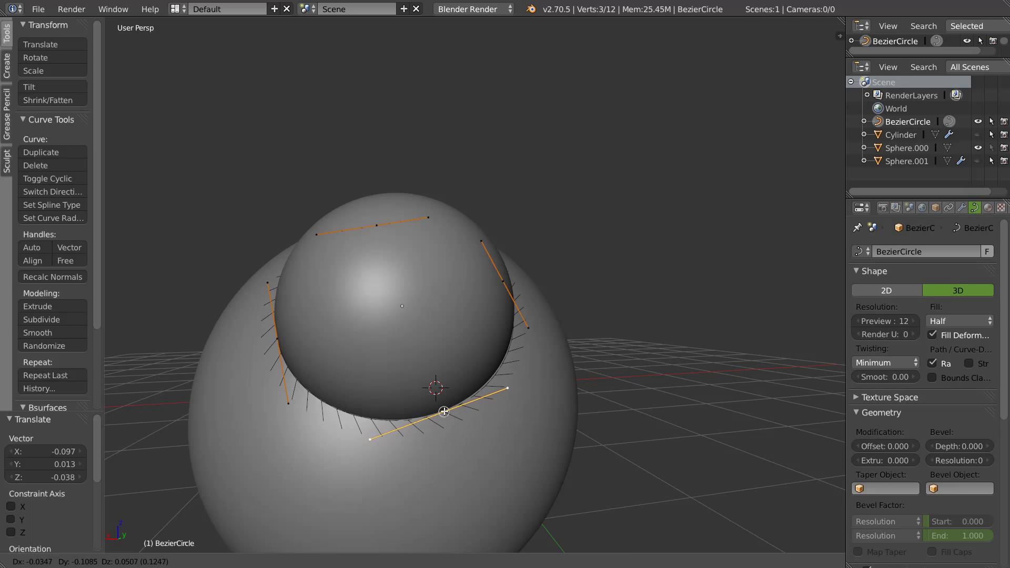
pyautogui.click(443, 411)
pyautogui.moveTo(443, 411)
pyautogui.mouseDown(button='middle')
pyautogui.moveTo(559, 399)
pyautogui.moveTo(581, 383)
pyautogui.moveTo(612, 391)
pyautogui.moveTo(556, 238)
pyautogui.mouseUp(button='middle')
pyautogui.press('Tab')
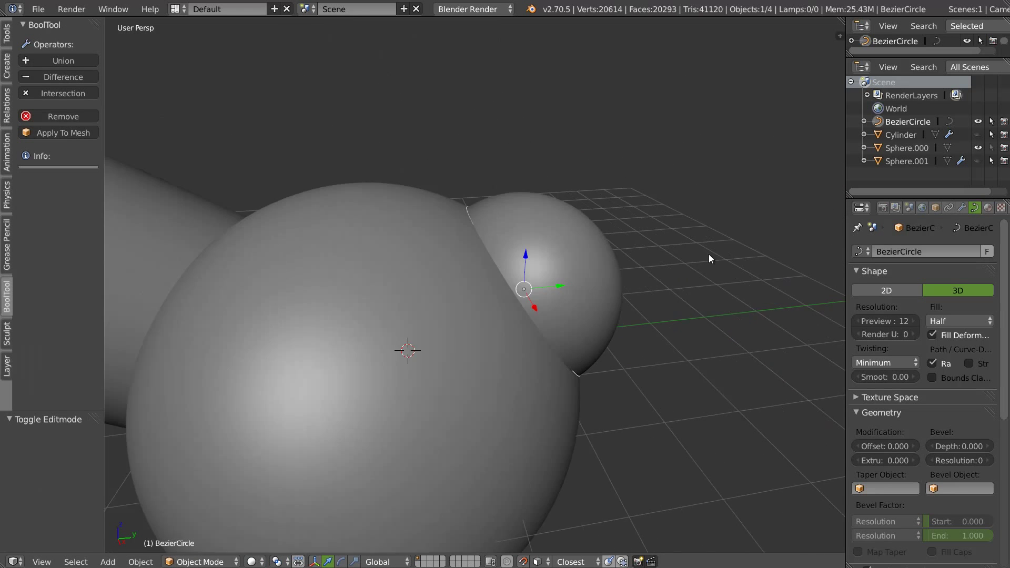
# - Duplicate the ring curve, shift the copy along X and rotate it
pyautogui.scroll(-3, 459, 305)
pyautogui.hotkey('shift', 'd')
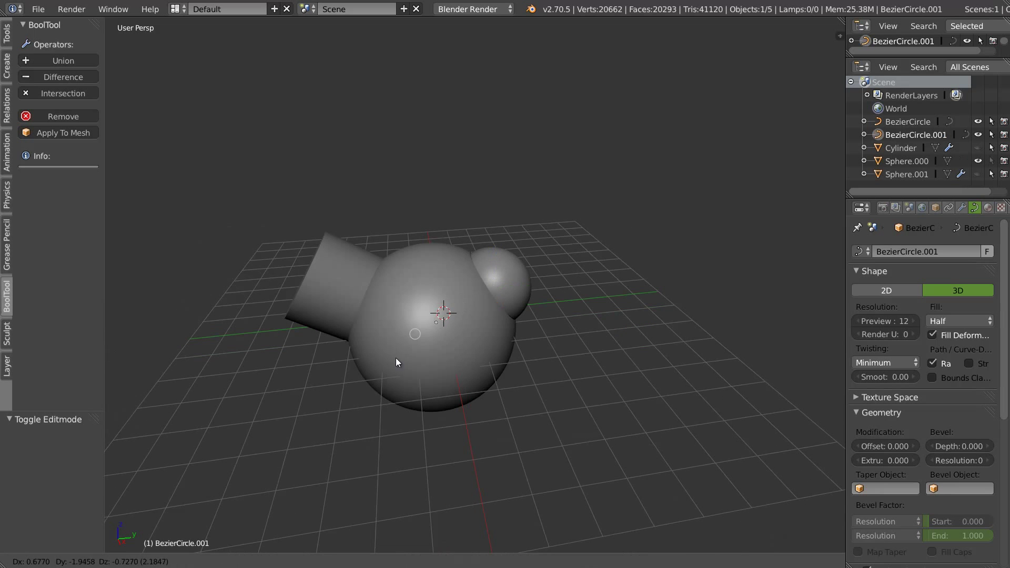
pyautogui.click(413, 337)
pyautogui.moveTo(412, 338)
pyautogui.mouseDown(button='middle')
pyautogui.moveTo(501, 332)
pyautogui.moveTo(515, 288)
pyautogui.mouseUp(button='middle')
pyautogui.press('g')
pyautogui.press('x')
pyautogui.click(530, 320)
pyautogui.press('r')
pyautogui.press('r')
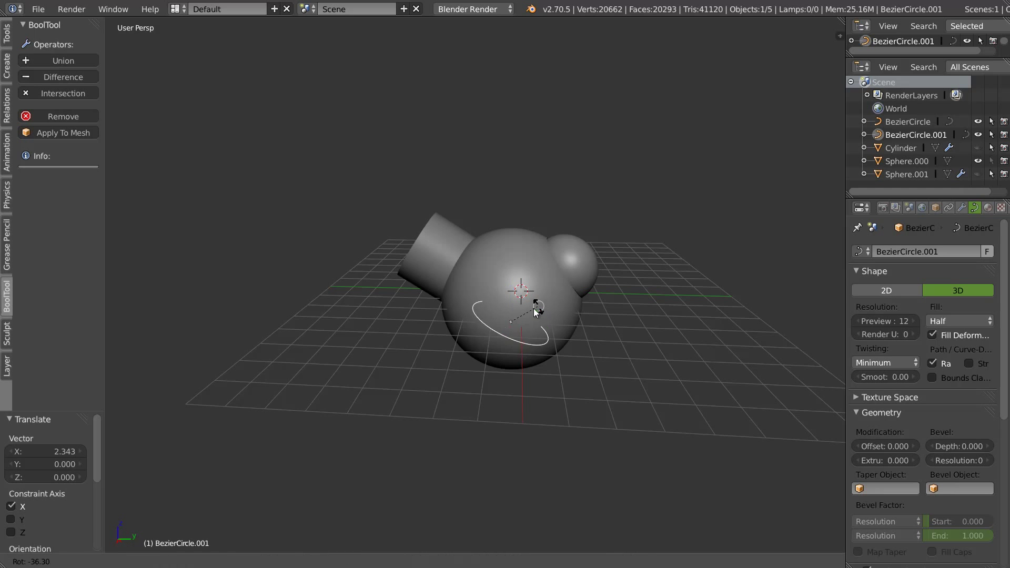
pyautogui.click(490, 323)
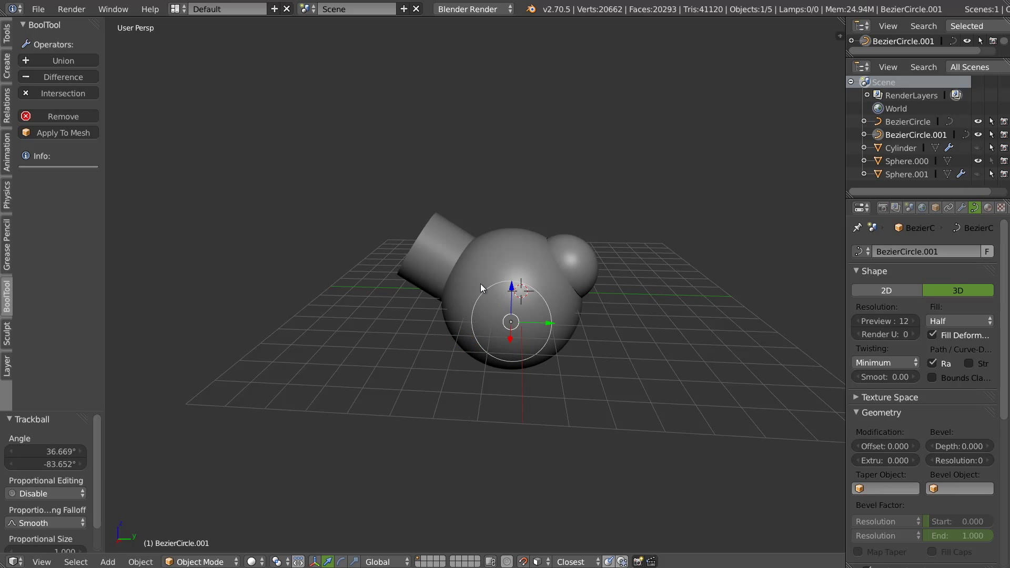
# - Switch to the Right Ortho side view and zoom in on the circle and big sphere
pyautogui.press('KP_1')
pyautogui.press('KP_3')
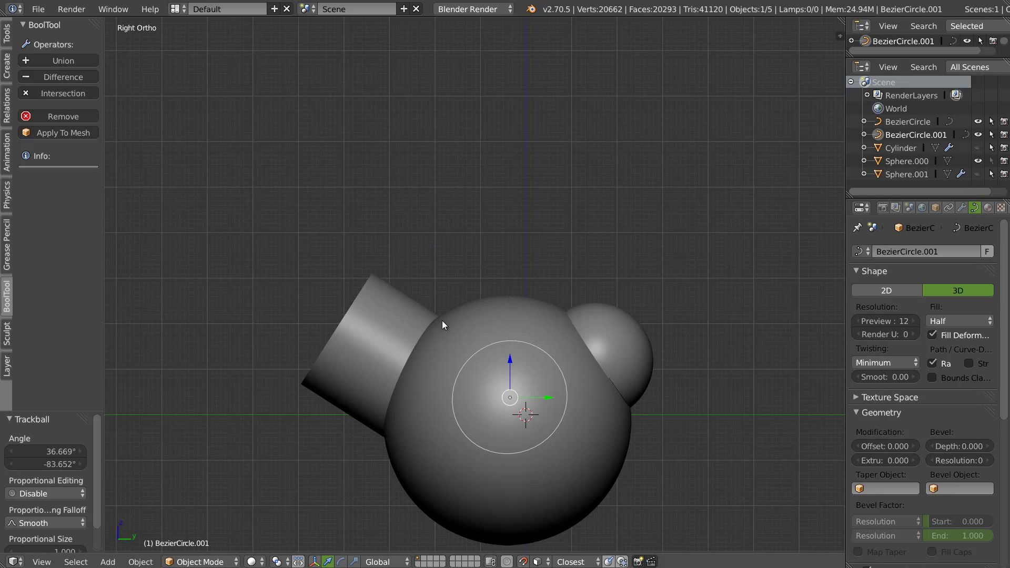
pyautogui.keyDown('shift'); pyautogui.moveTo(442, 320); pyautogui.dragTo(418, 300, button='middle'); pyautogui.keyUp('shift')
pyautogui.scroll(3, 497, 249)
pyautogui.scroll(2, 490, 273)
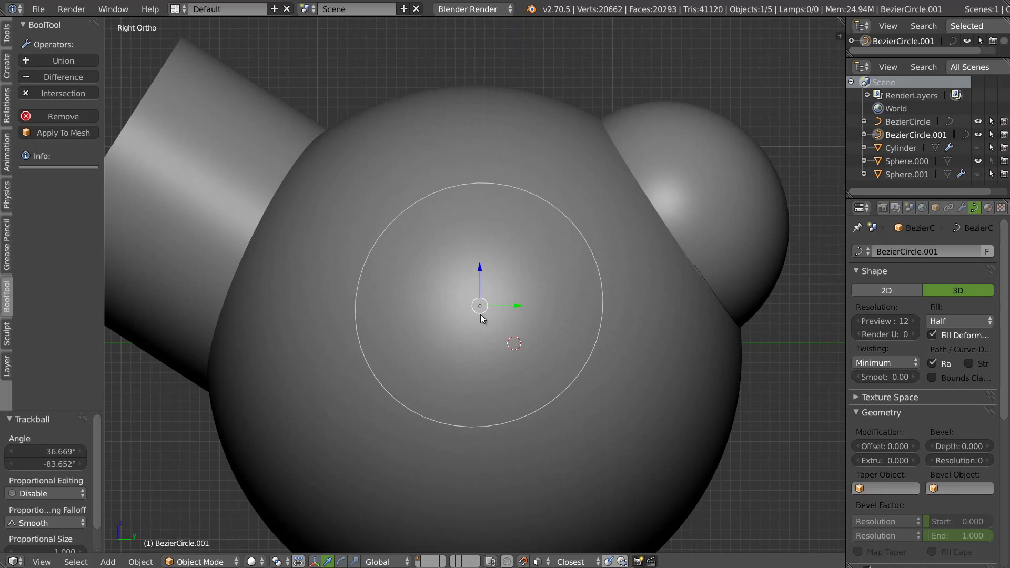
# - Recentre the circle, then pull its upper-left control point outward in Edit Mode
pyautogui.press('Tab')
pyautogui.press('Tab')
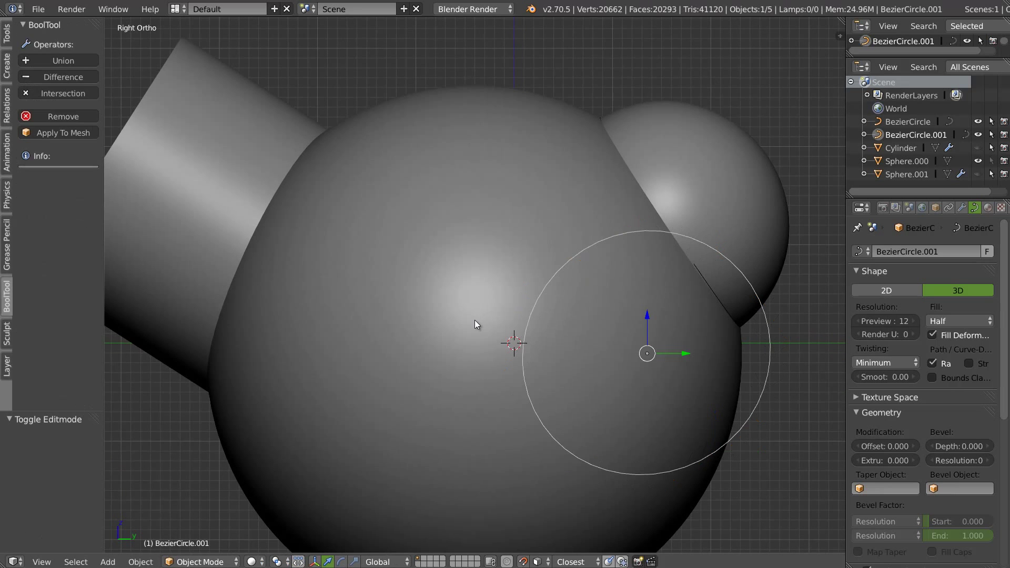
pyautogui.press('g')
pyautogui.click(477, 311)
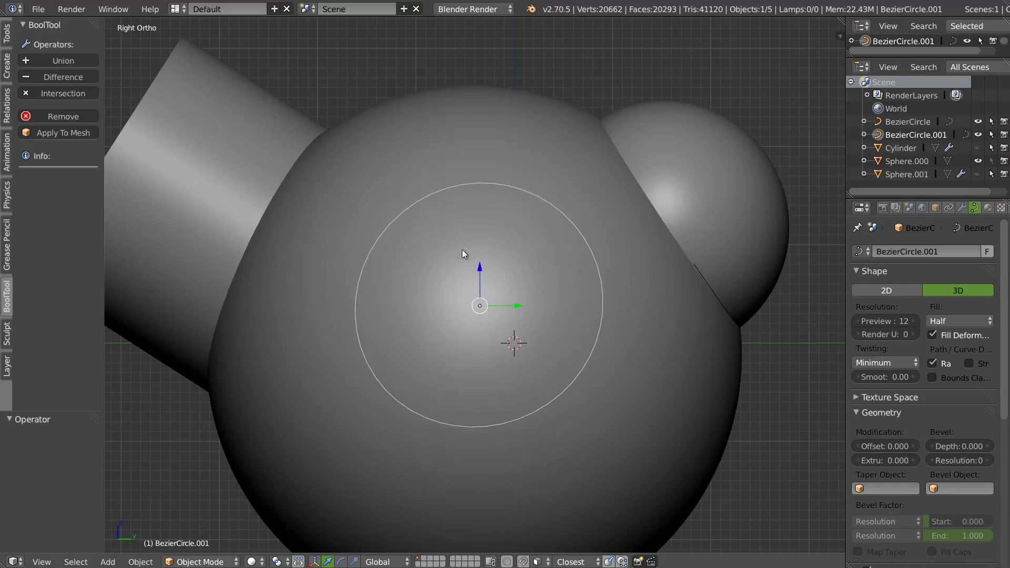
pyautogui.press('a')
pyautogui.press('a')
pyautogui.press('a')
pyautogui.press('a')
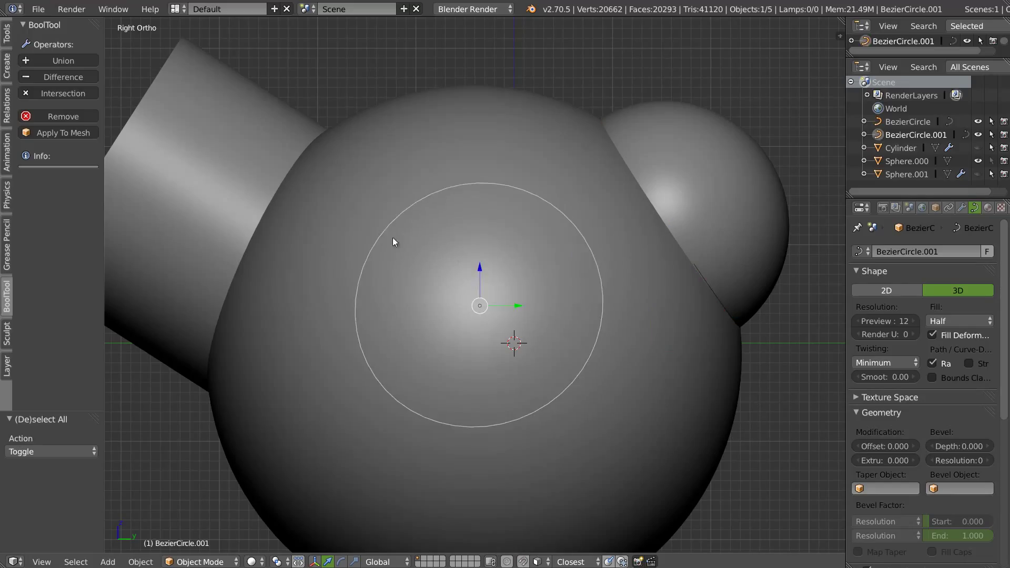
pyautogui.press('Tab')
pyautogui.moveTo(423, 202)
pyautogui.mouseDown(button='right')
pyautogui.moveTo(362, 175)
pyautogui.moveTo(343, 140)
pyautogui.mouseUp(button='right')
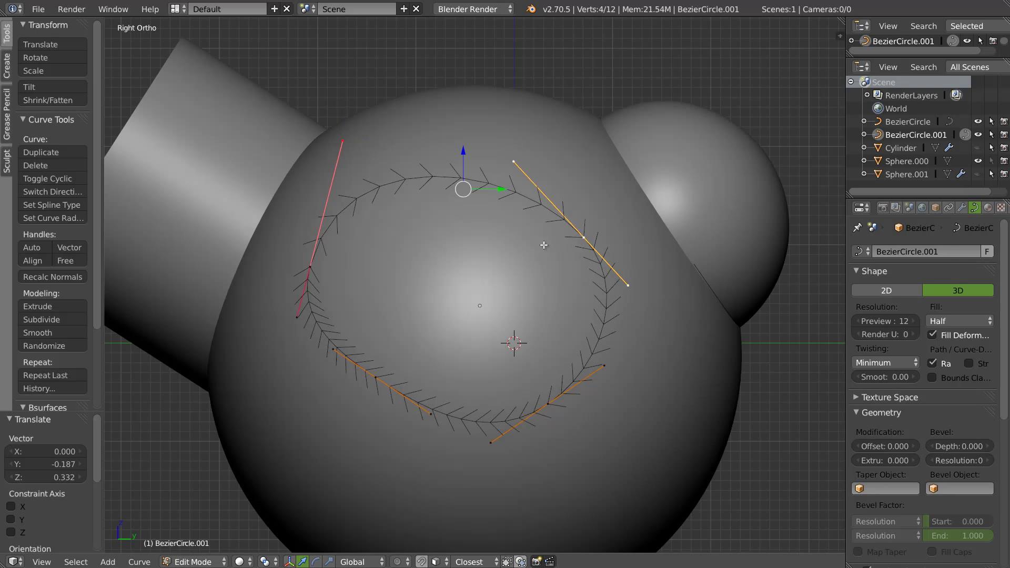
# - Subdivide the curve's top segment and pull the new top point lower
pyautogui.press('w')
pyautogui.click(500, 248)
pyautogui.press('g')
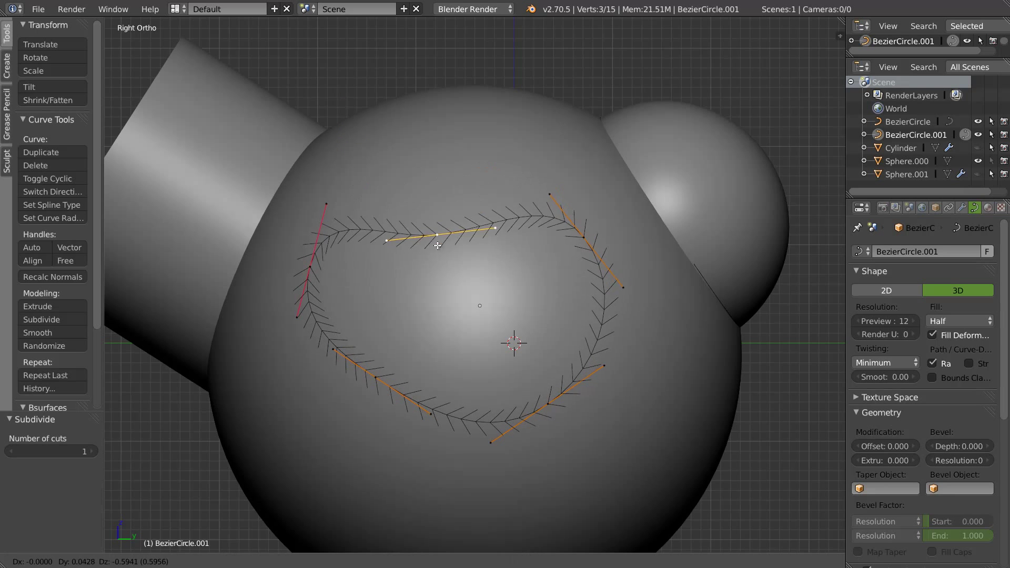
pyautogui.click(465, 277)
# - Move the bottom-right point outward and the bottom-left point lower
pyautogui.rightClick(549, 404)
pyautogui.press('g')
pyautogui.click(587, 434)
pyautogui.rightClick(370, 417)
pyautogui.press('g')
pyautogui.click(372, 473)
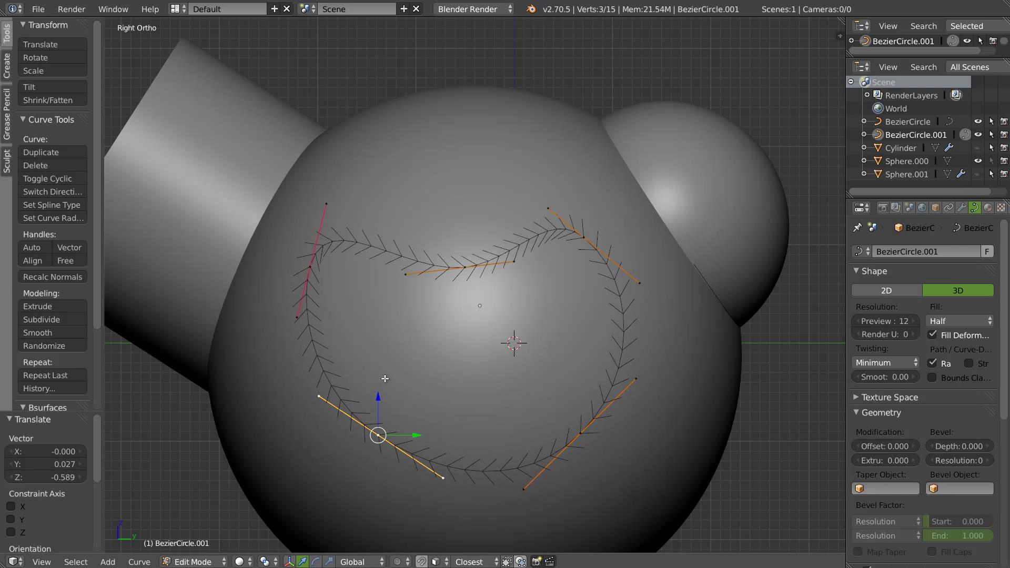
# - Reposition the left point up and outward and adjust the top-right point
pyautogui.rightClick(312, 278)
pyautogui.press('g')
pyautogui.click(284, 269)
pyautogui.rightClick(594, 240)
pyautogui.press('g')
pyautogui.click(633, 245)
pyautogui.press('Tab')
pyautogui.press('Tab')
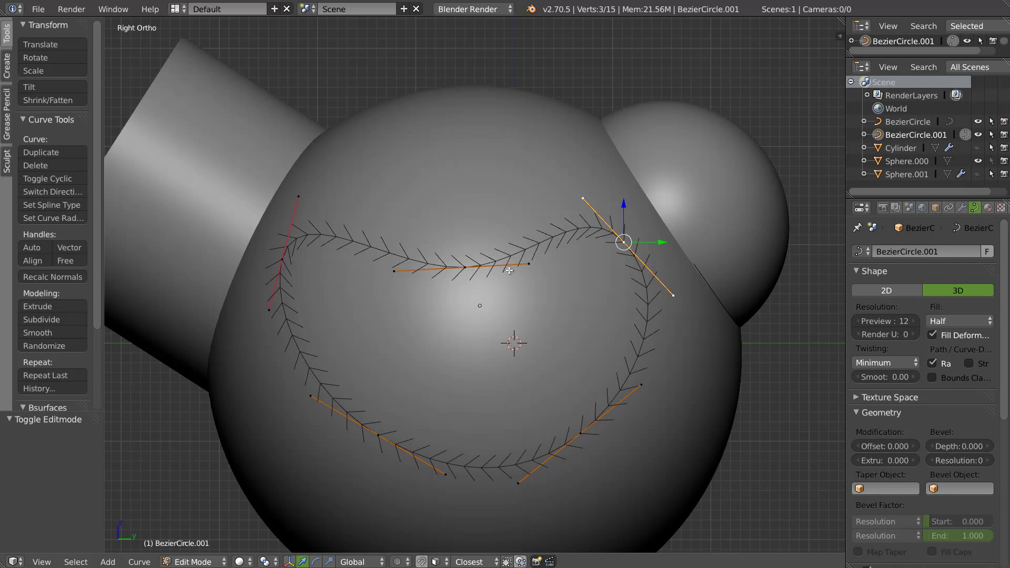
# - Adjust the top-middle point and raise the top-right handle
pyautogui.rightClick(468, 270)
pyautogui.press('g')
pyautogui.click(469, 271)
pyautogui.rightClick(624, 242)
pyautogui.press('g')
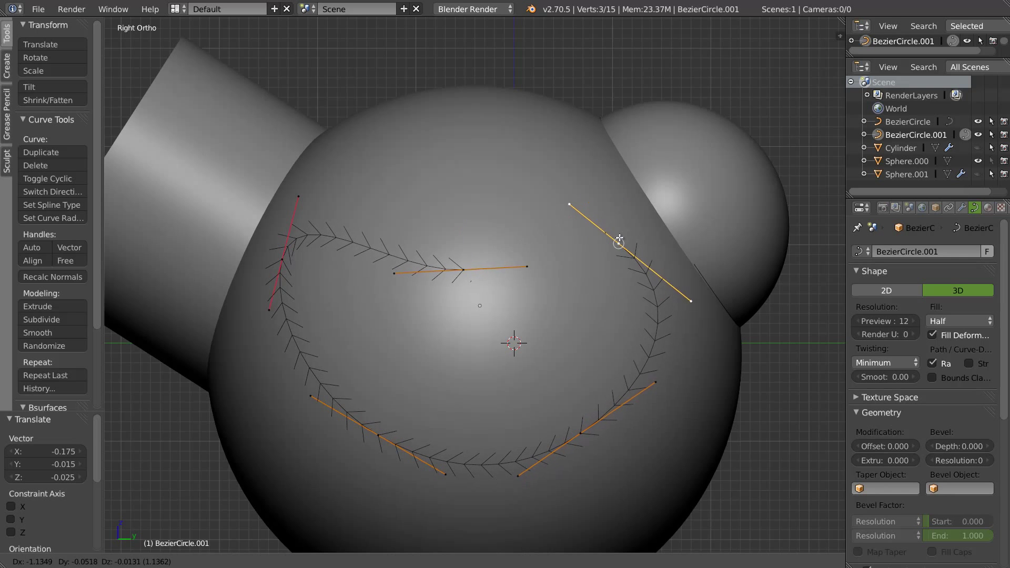
pyautogui.click(618, 233)
# - Adjust the bottom-right and bottom-left handles of the curve
pyautogui.rightClick(591, 433)
pyautogui.press('g')
pyautogui.click(591, 433)
pyautogui.rightClick(380, 435)
pyautogui.press('g')
pyautogui.click(374, 443)
# - Turn on X-ray to see the curve through the sphere, then nudge the left point
pyautogui.press('w')
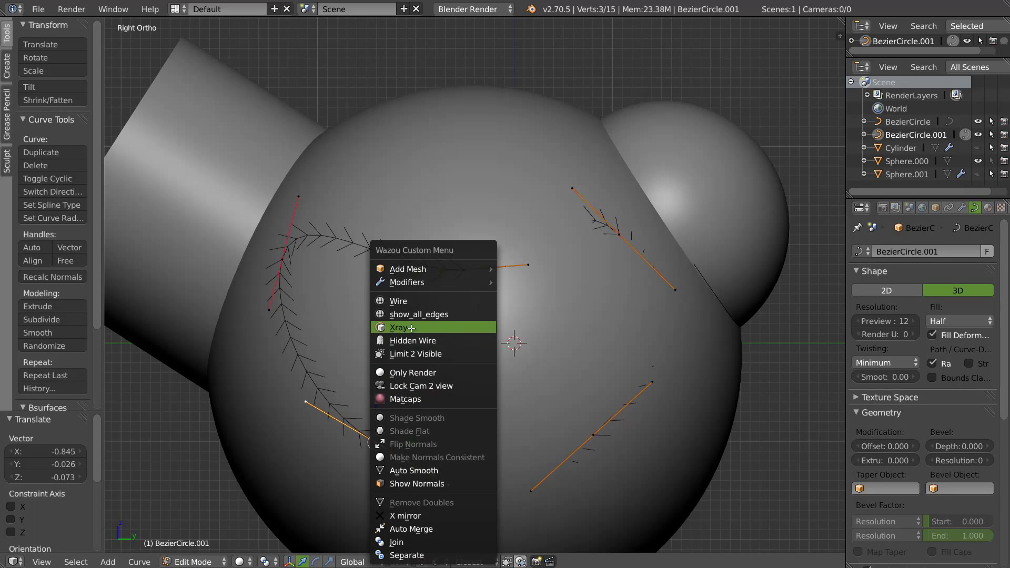
pyautogui.click(413, 326)
pyautogui.rightClick(278, 260)
pyautogui.press('g')
pyautogui.click(277, 266)
pyautogui.moveTo(277, 266)
pyautogui.mouseDown(button='middle')
pyautogui.moveTo(349, 286)
pyautogui.moveTo(399, 254)
pyautogui.moveTo(514, 282)
pyautogui.moveTo(439, 207)
pyautogui.moveTo(383, 247)
pyautogui.moveTo(416, 295)
pyautogui.mouseUp(button='middle')
# - Reshape the left handle and the lower-left point in perspective view
pyautogui.rightClick(400, 255)
pyautogui.press('g')
pyautogui.click(410, 248)
pyautogui.rightClick(418, 362)
pyautogui.press('g')
pyautogui.click(421, 365)
# - Pull the right handle inward and fine-tune the lower-left handle
pyautogui.rightClick(546, 356)
pyautogui.press('g')
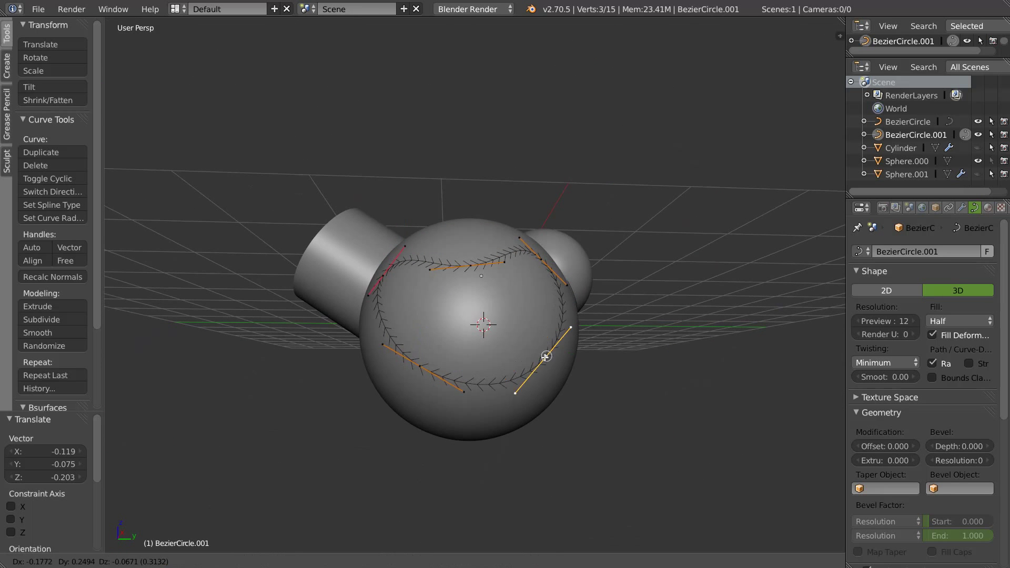
pyautogui.click(528, 331)
pyautogui.rightClick(429, 349)
pyautogui.press('g')
pyautogui.click(430, 349)
# - Raise the upper-left point and adjust the upper-right handle to fit the sphere
pyautogui.moveTo(430, 349); pyautogui.dragTo(360, 273, button='middle')
pyautogui.rightClick(429, 298)
pyautogui.press('g')
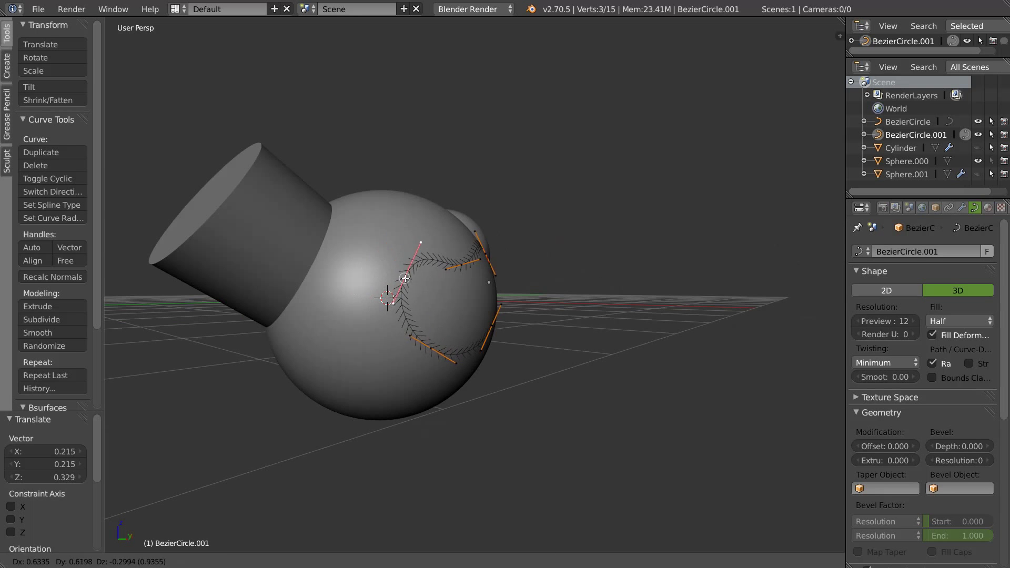
pyautogui.click(442, 262)
pyautogui.moveTo(442, 262); pyautogui.dragTo(470, 292, button='middle')
pyautogui.rightClick(551, 254)
pyautogui.press('g')
pyautogui.click(542, 263)
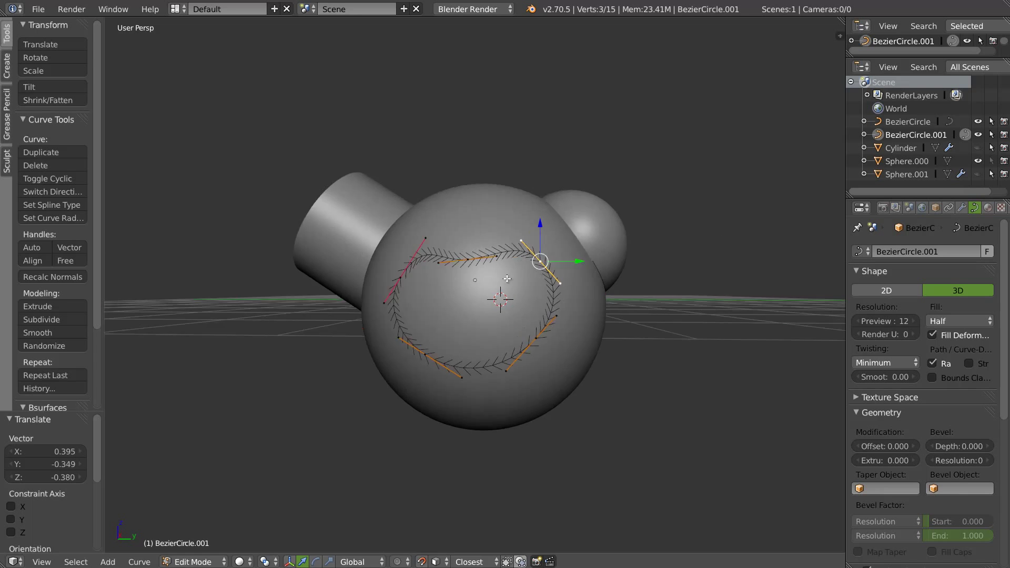
pyautogui.moveTo(542, 263); pyautogui.dragTo(476, 284, button='middle')
# - Refine the top-middle point and left handles into the bean shape, then leave Edit Mode
pyautogui.rightClick(477, 284)
pyautogui.press('g')
pyautogui.click(473, 288)
pyautogui.rightClick(438, 291)
pyautogui.press('g')
pyautogui.click(413, 297)
pyautogui.rightClick(406, 238)
pyautogui.press('g')
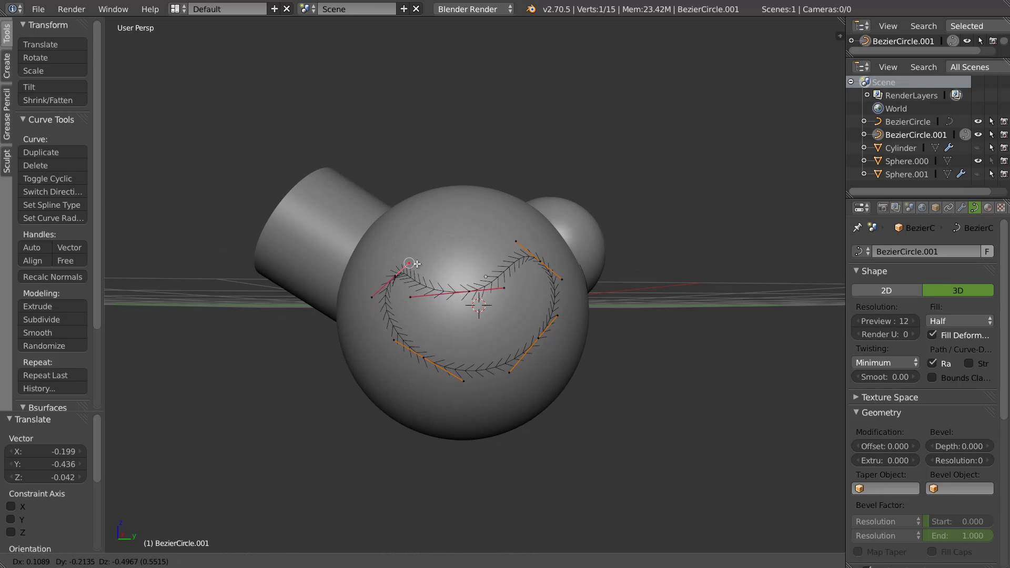
pyautogui.click(416, 264)
pyautogui.press('Tab')
pyautogui.moveTo(416, 263)
pyautogui.mouseDown(button='middle')
pyautogui.moveTo(423, 254)
pyautogui.moveTo(428, 279)
pyautogui.moveTo(532, 236)
pyautogui.moveTo(454, 277)
pyautogui.moveTo(486, 251)
pyautogui.mouseUp(button='middle')
# - Test thickening the curve with Extrude, then reset the extrusion to zero
pyautogui.moveTo(552, 282)
pyautogui.mouseDown(button='middle')
pyautogui.moveTo(494, 273)
pyautogui.moveTo(655, 233)
pyautogui.mouseUp(button='middle')
pyautogui.moveTo(420, 298)
pyautogui.mouseDown(button='middle')
pyautogui.moveTo(448, 252)
pyautogui.moveTo(356, 315)
pyautogui.moveTo(400, 294)
pyautogui.mouseUp(button='middle')
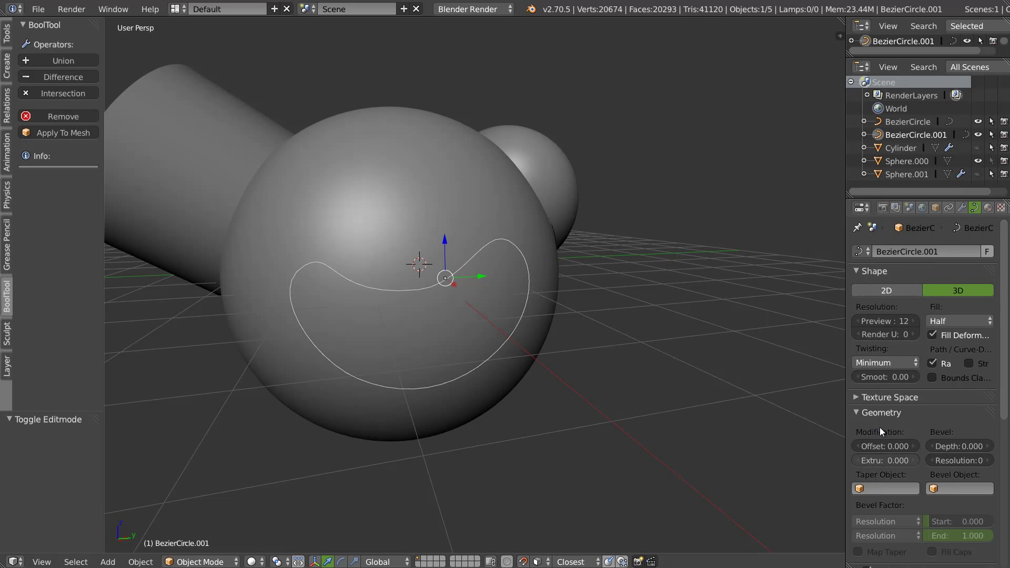
pyautogui.moveTo(875, 459); pyautogui.dragTo(899, 462)
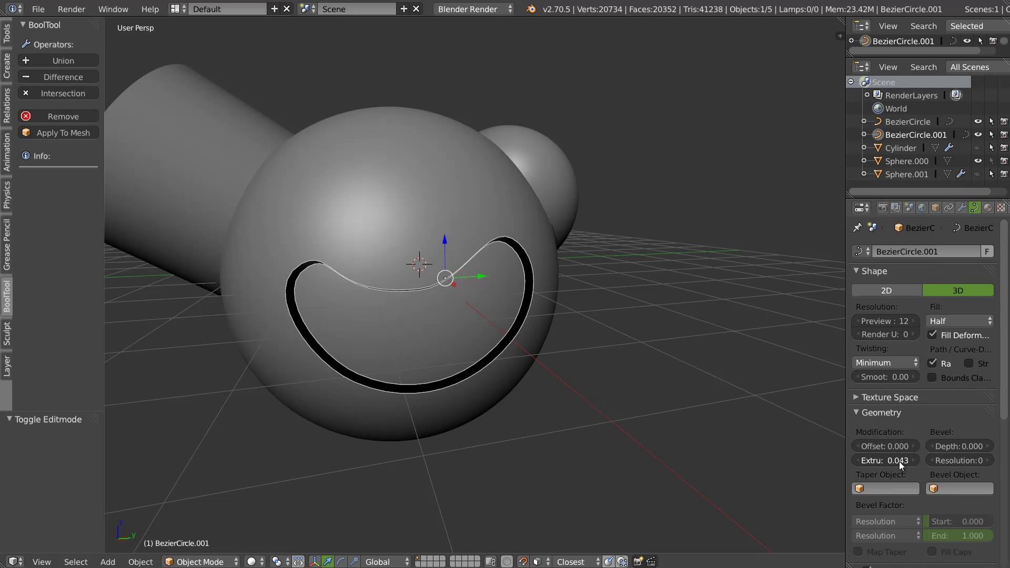
pyautogui.moveTo(466, 323)
pyautogui.mouseDown(button='middle')
pyautogui.moveTo(416, 299)
pyautogui.moveTo(428, 303)
pyautogui.moveTo(354, 348)
pyautogui.moveTo(752, 389)
pyautogui.mouseUp(button='middle')
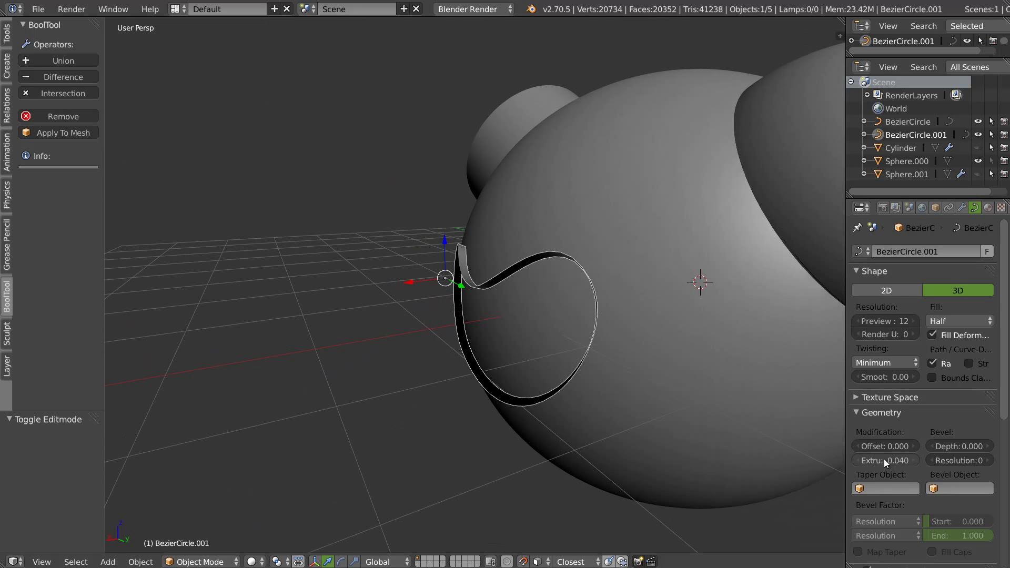
pyautogui.press('Return')
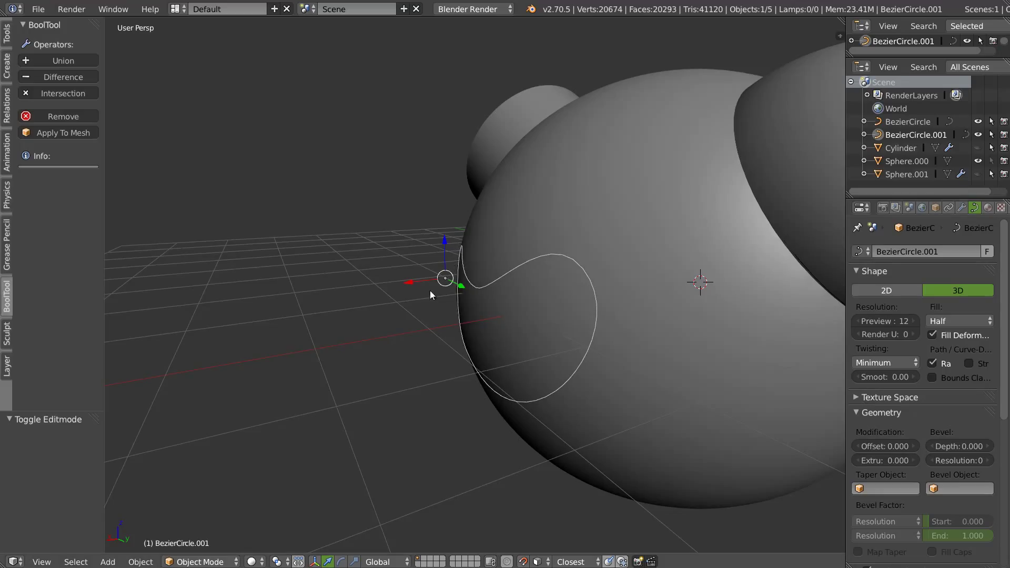
# - Apply rotation and scale to the curve, then extrude it to 0.058
pyautogui.hotkey('ctrl', 'a')
pyautogui.click(368, 316)
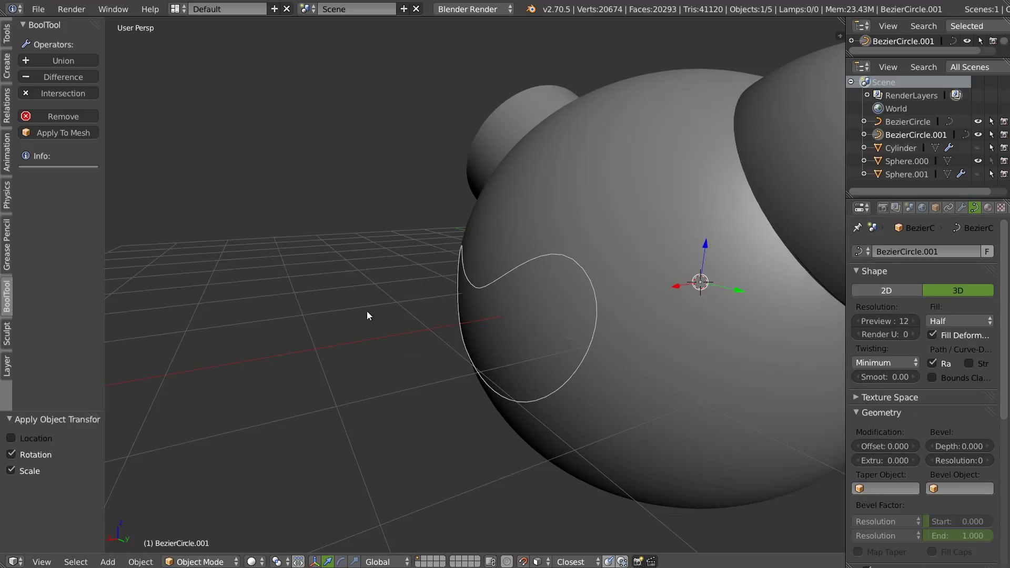
pyautogui.moveTo(884, 466); pyautogui.dragTo(917, 462)
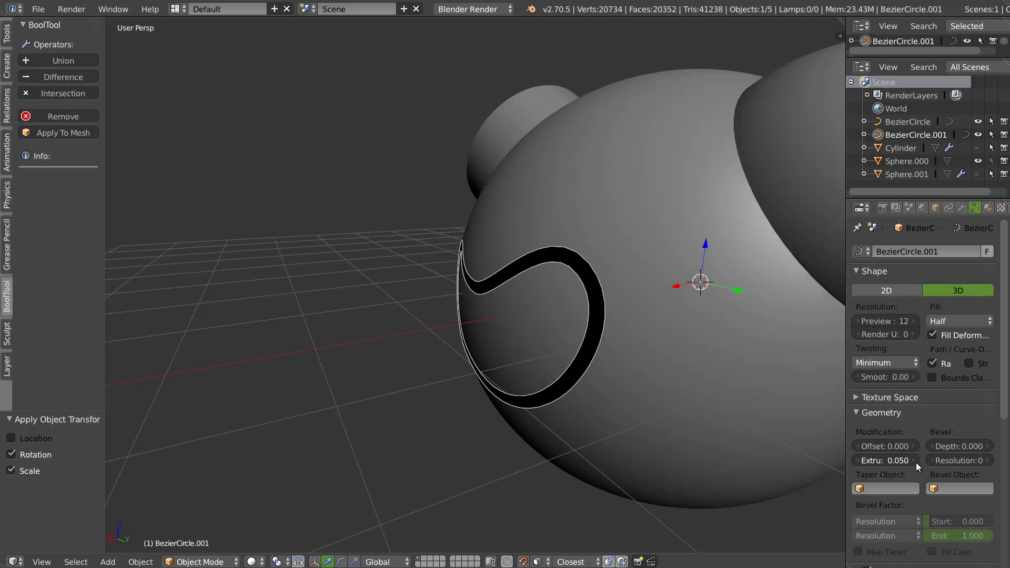
pyautogui.moveTo(526, 295); pyautogui.dragTo(568, 283, button='middle')
pyautogui.scroll(5, 665, 295)
pyautogui.scroll(-5, 665, 295)
pyautogui.moveTo(665, 295)
pyautogui.mouseDown(button='middle')
pyautogui.moveTo(428, 344)
pyautogui.moveTo(617, 247)
pyautogui.moveTo(616, 229)
pyautogui.moveTo(593, 311)
pyautogui.moveTo(605, 306)
pyautogui.moveTo(593, 309)
pyautogui.mouseUp(button='middle')
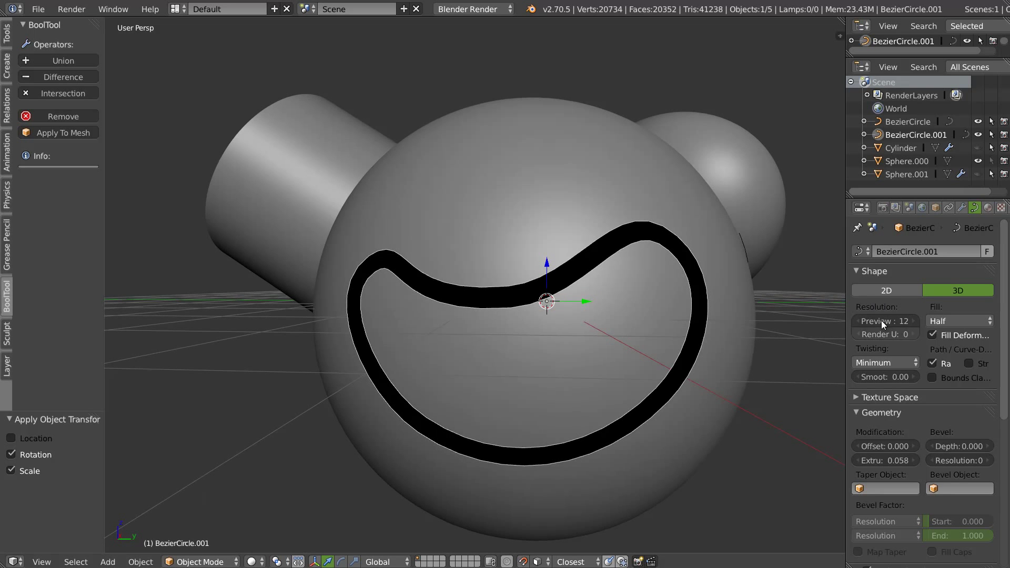
# - Set the curve's Resolution Preview U to 7
pyautogui.moveTo(878, 321); pyautogui.dragTo(879, 322)
pyautogui.keyDown('ctrl'); pyautogui.scroll(-1, 877, 322); pyautogui.keyUp('ctrl')
pyautogui.write('5')
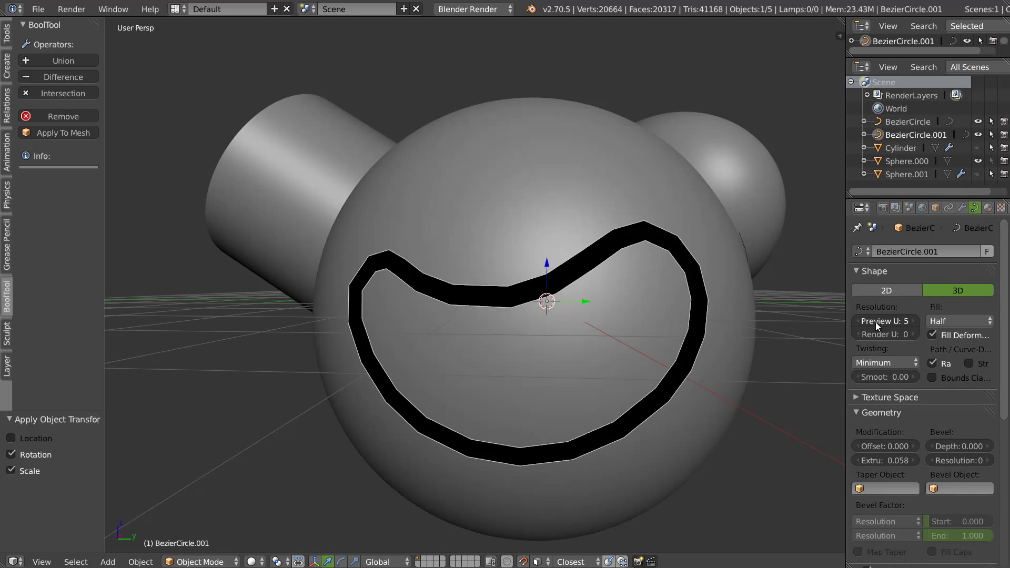
pyautogui.moveTo(574, 328)
pyautogui.mouseDown(button='middle')
pyautogui.moveTo(508, 317)
pyautogui.moveTo(465, 333)
pyautogui.moveTo(522, 340)
pyautogui.moveTo(301, 557)
pyautogui.mouseUp(button='middle')
pyautogui.moveTo(506, 270)
pyautogui.mouseDown(button='middle')
pyautogui.moveTo(545, 302)
pyautogui.moveTo(712, 303)
pyautogui.mouseUp(button='middle')
pyautogui.click(916, 321)
pyautogui.moveTo(449, 293)
pyautogui.mouseDown(button='middle')
pyautogui.moveTo(465, 293)
pyautogui.moveTo(453, 295)
pyautogui.mouseUp(button='middle')
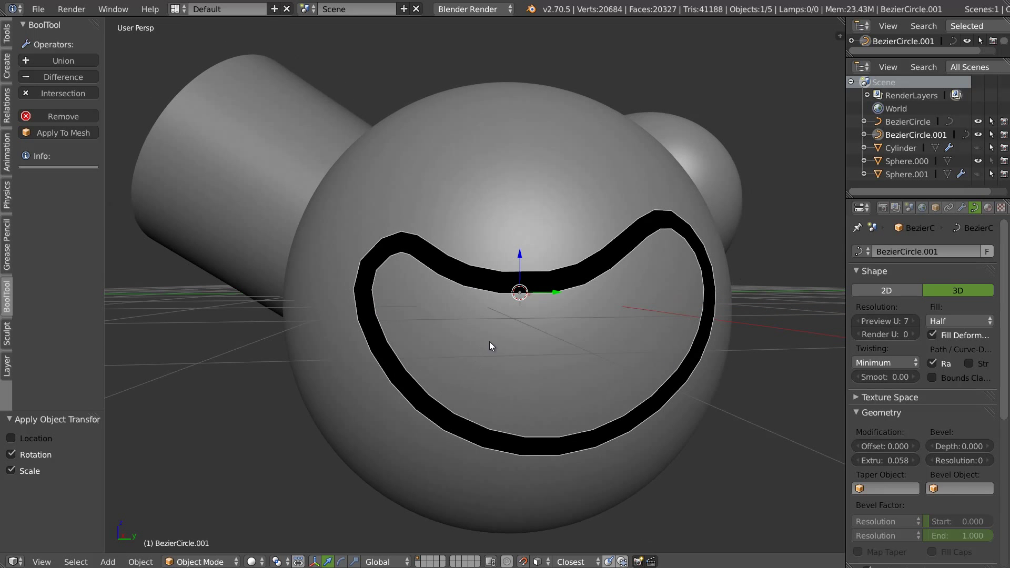
# - Convert the bean curve to a mesh with Mesh from Curve
pyautogui.hotkey('alt', 'c')
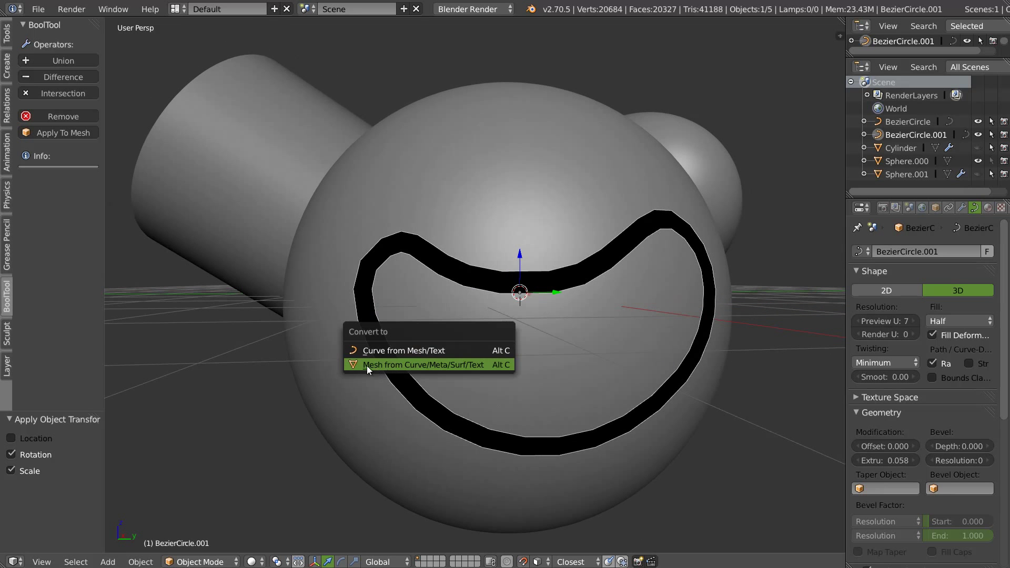
pyautogui.click(446, 366)
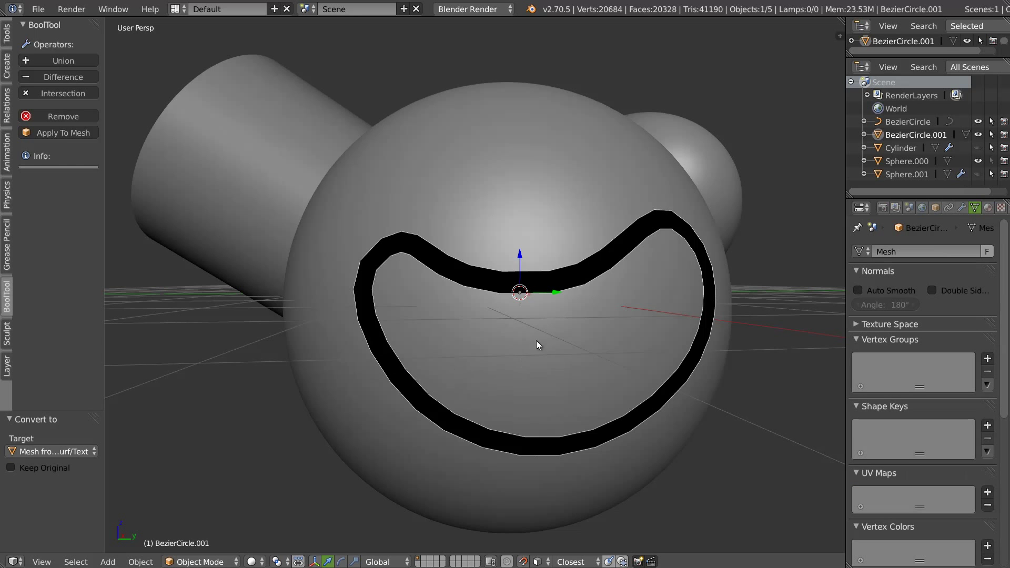
pyautogui.moveTo(536, 340); pyautogui.dragTo(532, 333, button='middle')
pyautogui.press('Tab')
pyautogui.press('Tab')
pyautogui.press('Tab')
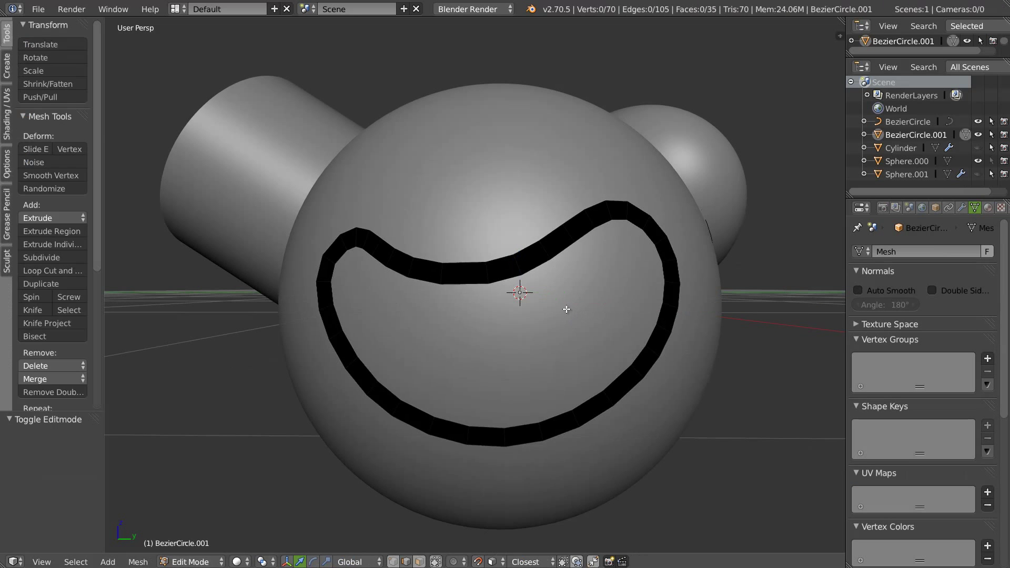
pyautogui.press('Tab')
pyautogui.press('Tab')
# - In face select mode, select all faces and flip their normals
pyautogui.hotkey('ctrl', 'Tab')
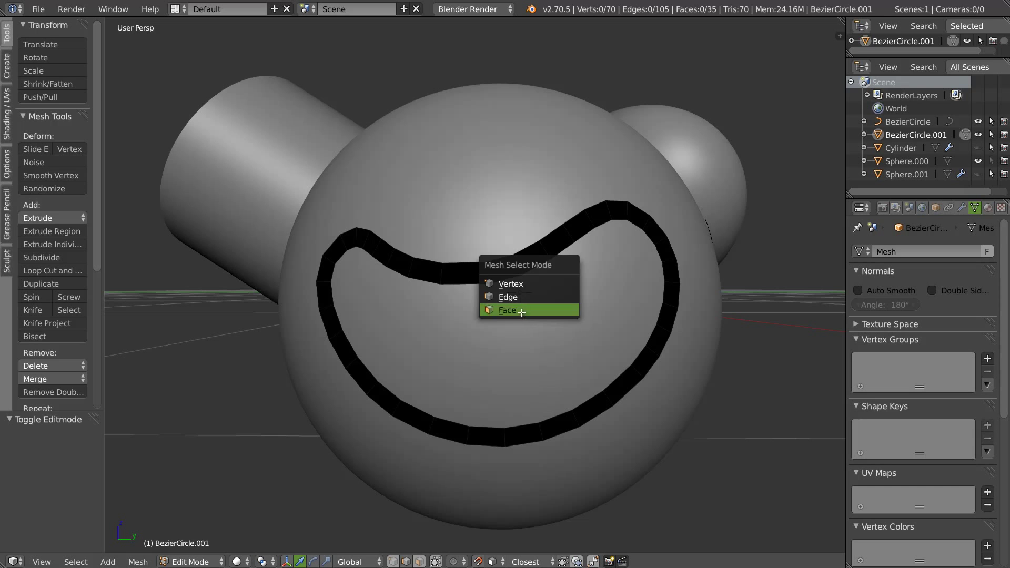
pyautogui.click(522, 313)
pyautogui.press('a')
pyautogui.press('w')
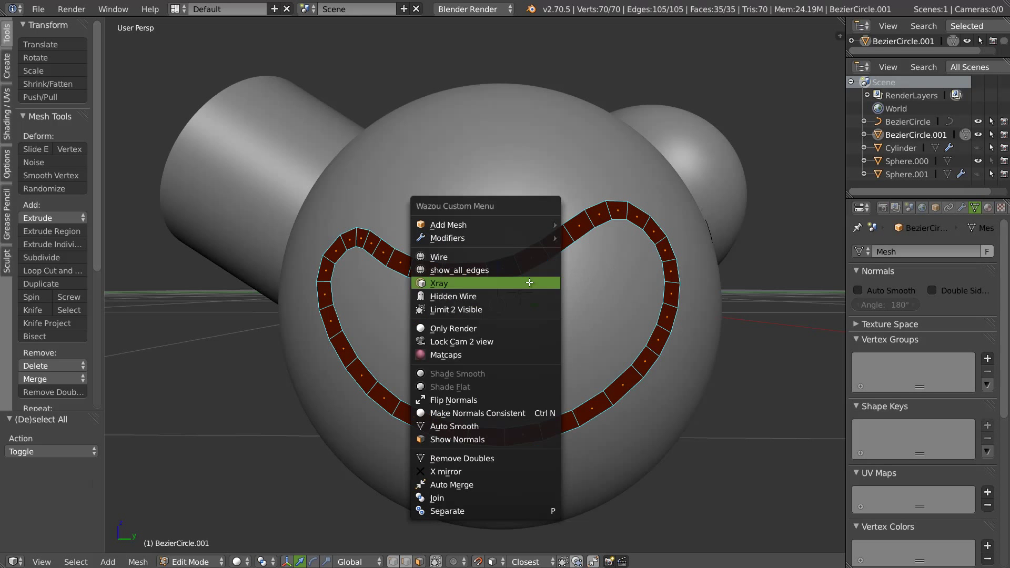
pyautogui.click(462, 400)
pyautogui.press('Tab')
pyautogui.moveTo(506, 302)
pyautogui.mouseDown(button='middle')
pyautogui.moveTo(425, 292)
pyautogui.moveTo(532, 269)
pyautogui.moveTo(612, 291)
pyautogui.moveTo(577, 290)
pyautogui.moveTo(548, 274)
pyautogui.mouseUp(button='middle')
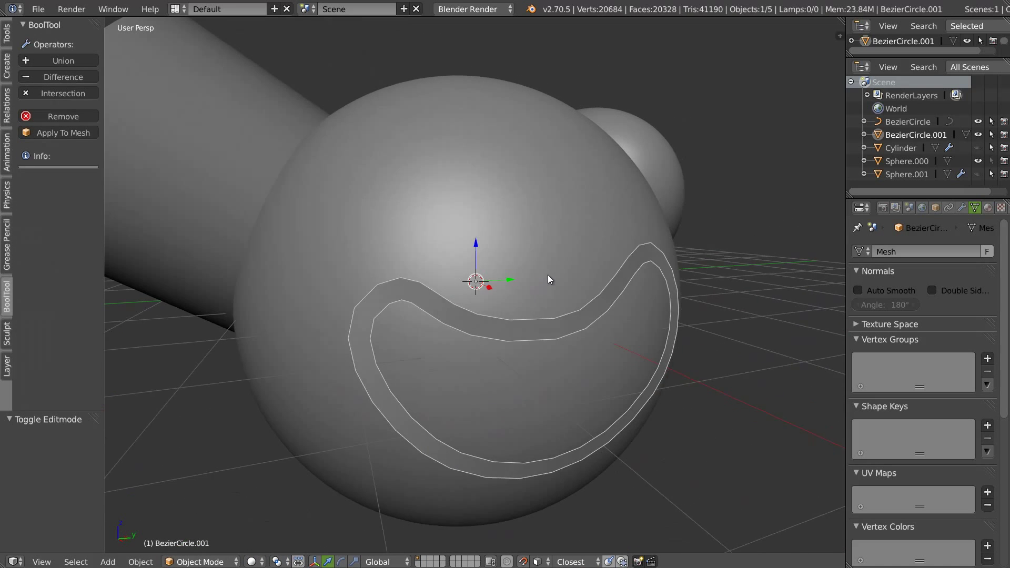
# - Add a Shrinkwrap modifier to BezierCircle.001 targeting Sphere.000
pyautogui.click(961, 207)
pyautogui.click(905, 252)
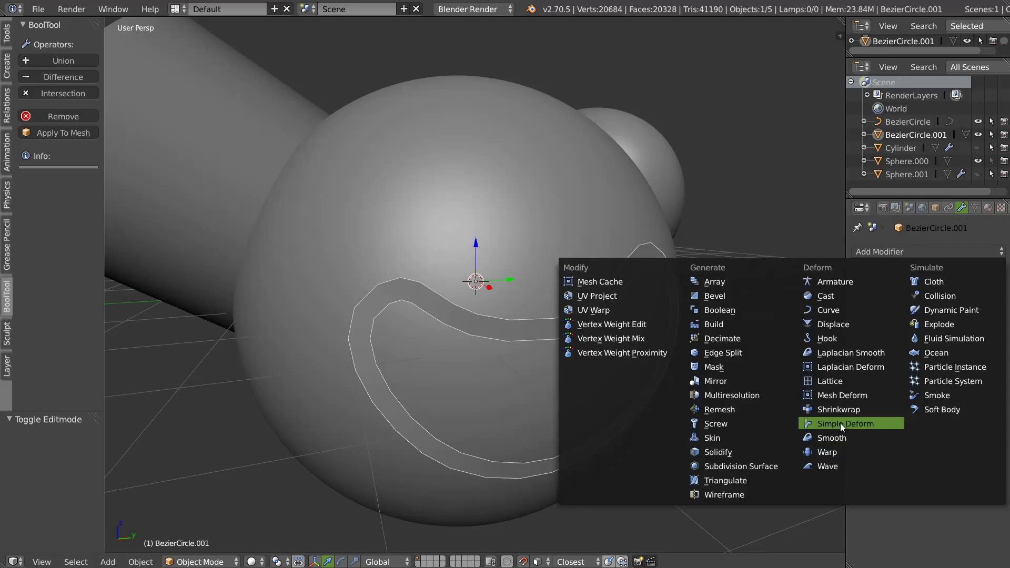
pyautogui.click(827, 409)
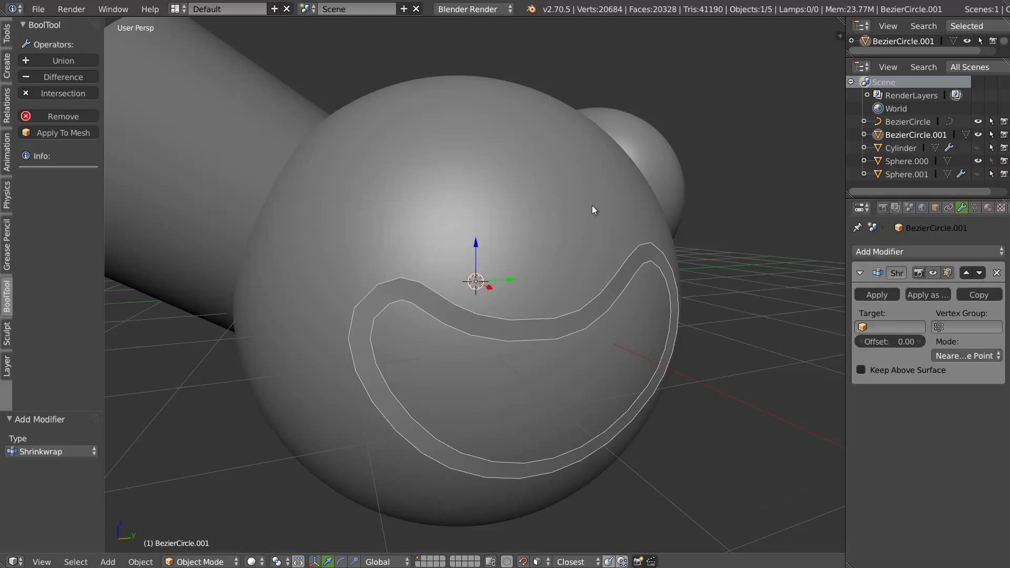
pyautogui.click(884, 327)
pyautogui.click(875, 359)
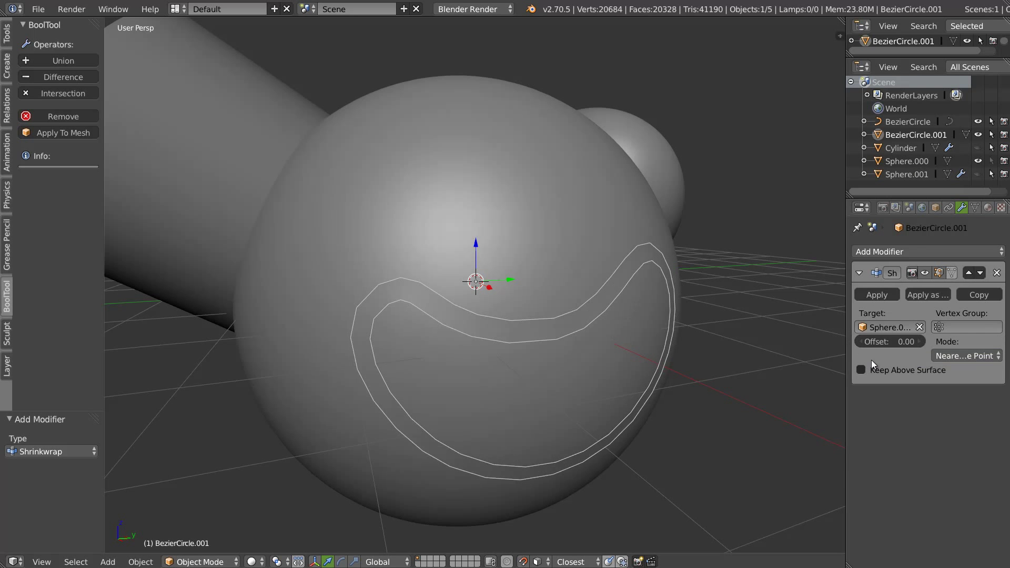
pyautogui.moveTo(789, 347); pyautogui.dragTo(522, 321, button='middle')
# - Apply the Shrinkwrap modifier and select the other curve, BezierCircle
pyautogui.click(877, 296)
pyautogui.moveTo(665, 289)
pyautogui.mouseDown(button='middle')
pyautogui.moveTo(503, 310)
pyautogui.moveTo(493, 291)
pyautogui.mouseUp(button='middle')
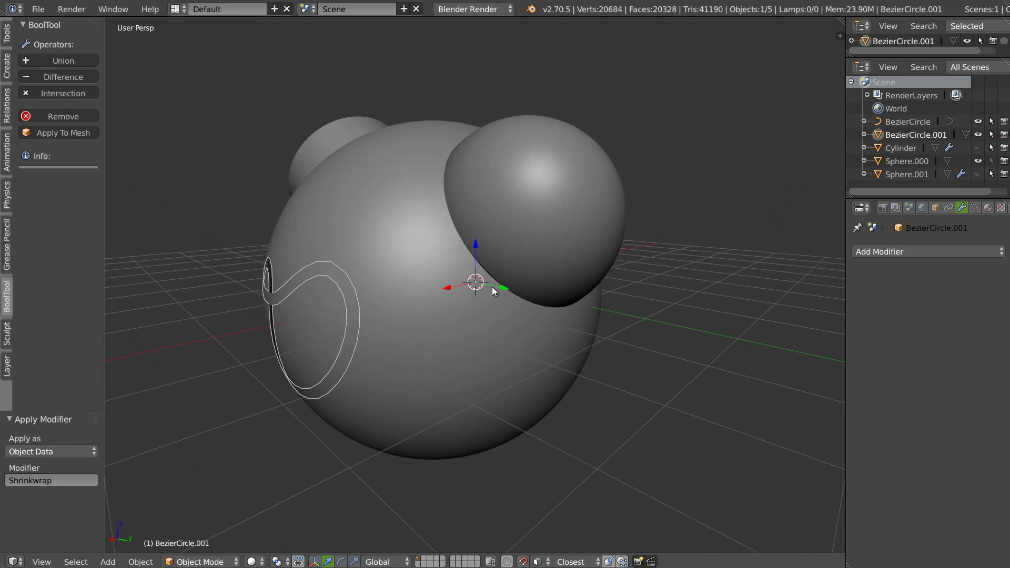
pyautogui.rightClick(466, 240)
pyautogui.moveTo(453, 248)
pyautogui.mouseDown(button='middle')
pyautogui.moveTo(478, 270)
pyautogui.moveTo(379, 260)
pyautogui.moveTo(387, 329)
pyautogui.moveTo(491, 330)
pyautogui.moveTo(505, 304)
pyautogui.moveTo(502, 253)
pyautogui.mouseUp(button='middle')
# - Try extruding the ring curve, then undo the extrusion
pyautogui.click(973, 208)
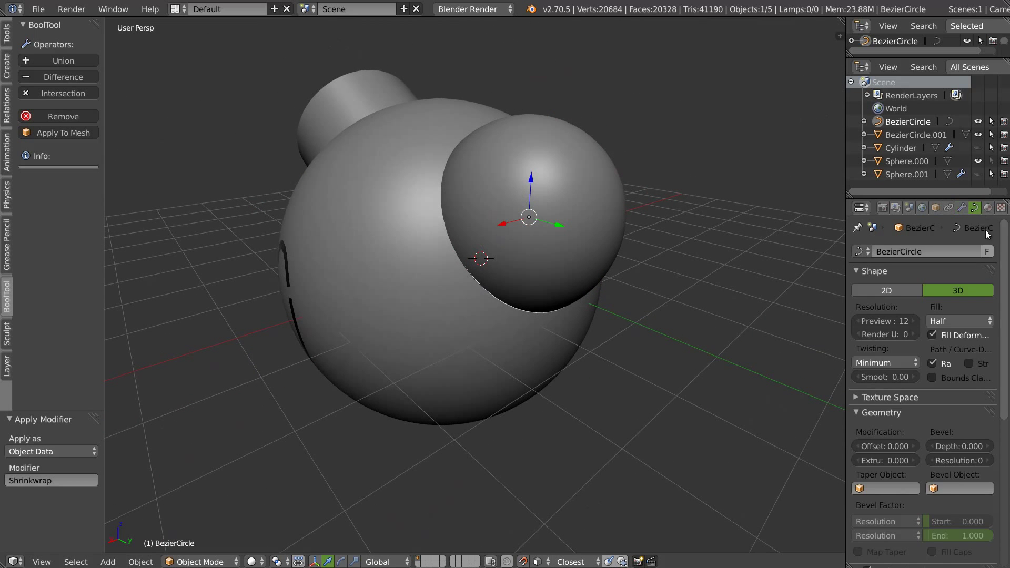
pyautogui.moveTo(899, 460); pyautogui.dragTo(926, 462)
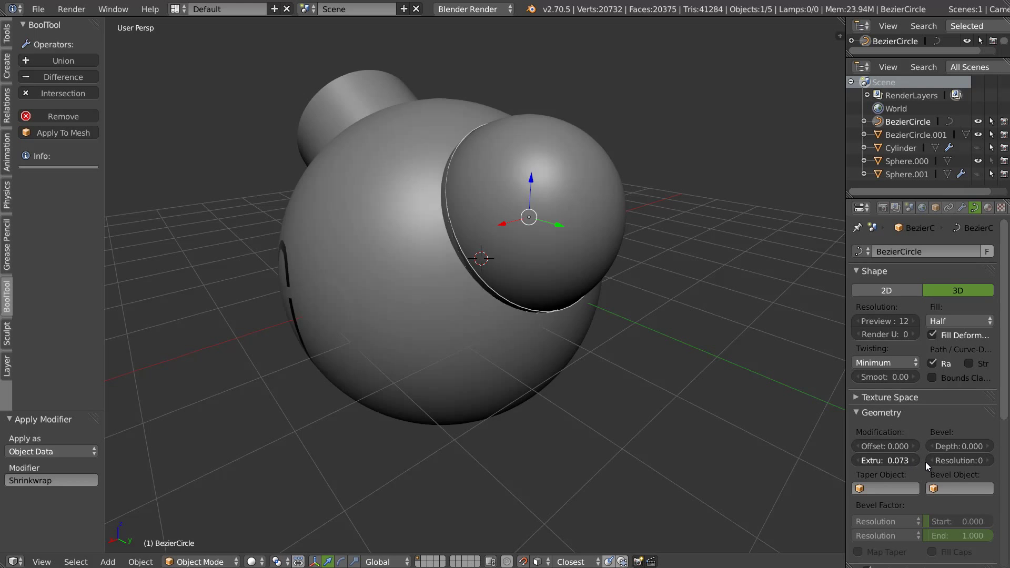
pyautogui.moveTo(607, 266)
pyautogui.mouseDown(button='middle')
pyautogui.moveTo(619, 268)
pyautogui.moveTo(608, 267)
pyautogui.mouseUp(button='middle')
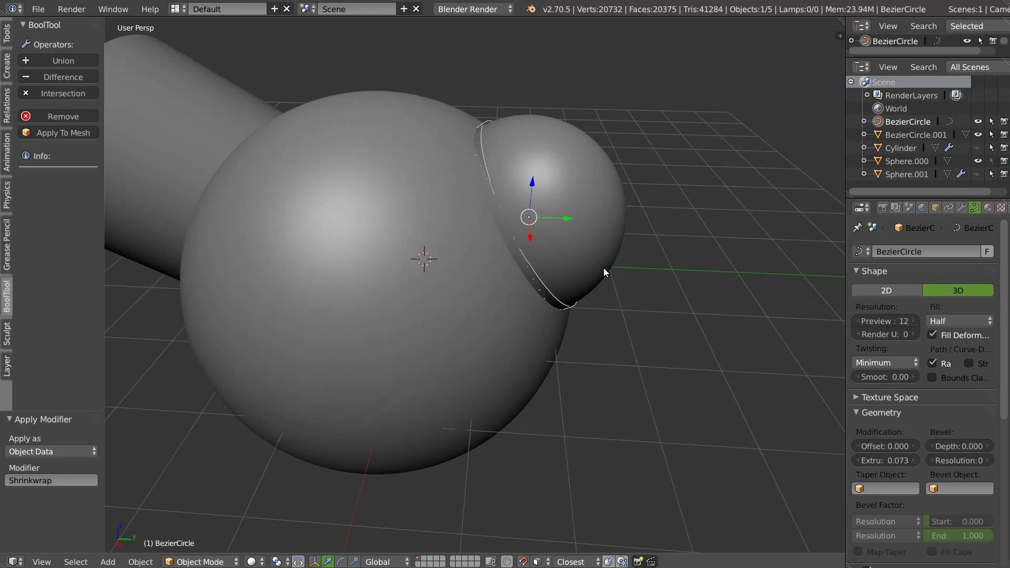
pyautogui.hotkey('ctrl', 'z')
# - Apply BezierCircle's location, rotation and scale, then extrude it to about 0.107
pyautogui.hotkey('ctrl', 'a')
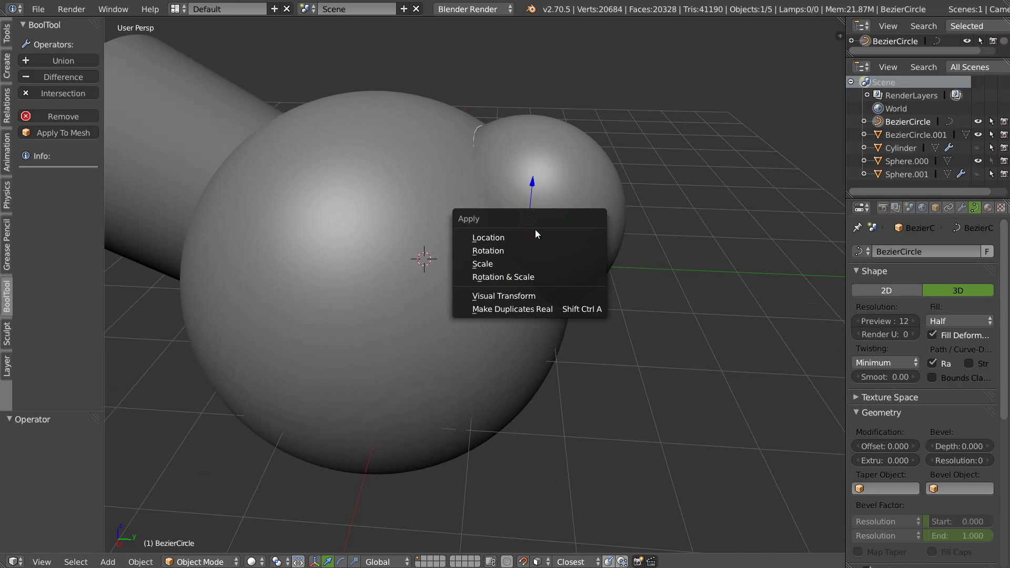
pyautogui.click(532, 234)
pyautogui.hotkey('ctrl', 'a')
pyautogui.click(498, 273)
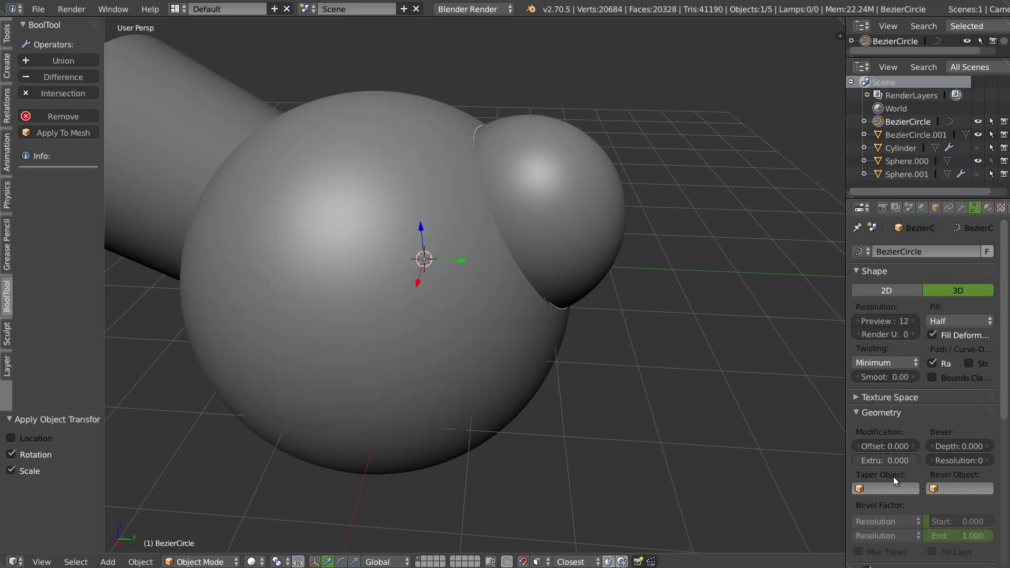
pyautogui.moveTo(925, 465); pyautogui.dragTo(944, 465)
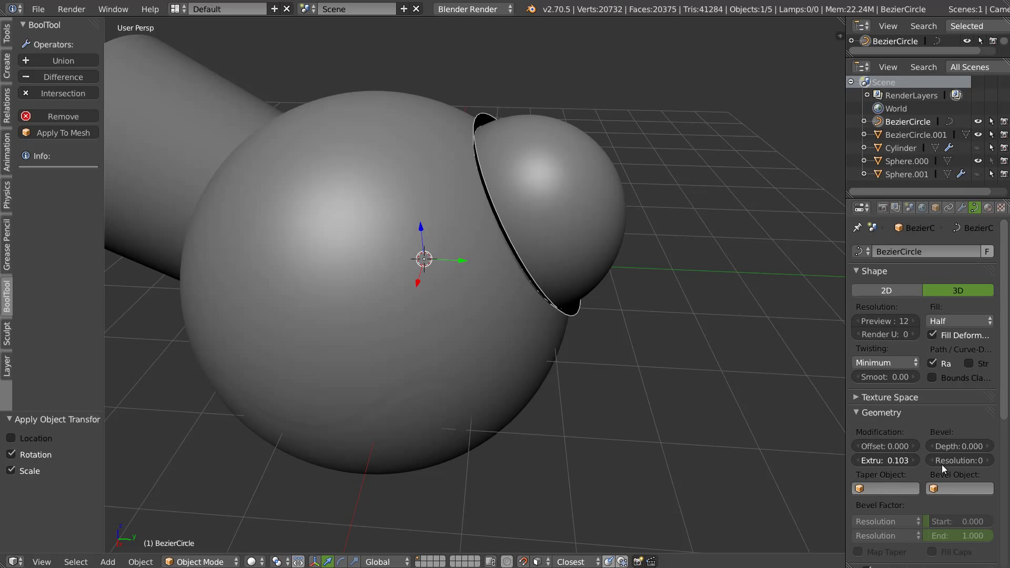
pyautogui.moveTo(556, 288)
pyautogui.mouseDown(button='middle')
pyautogui.moveTo(545, 287)
pyautogui.moveTo(1000, 210)
pyautogui.mouseUp(button='middle')
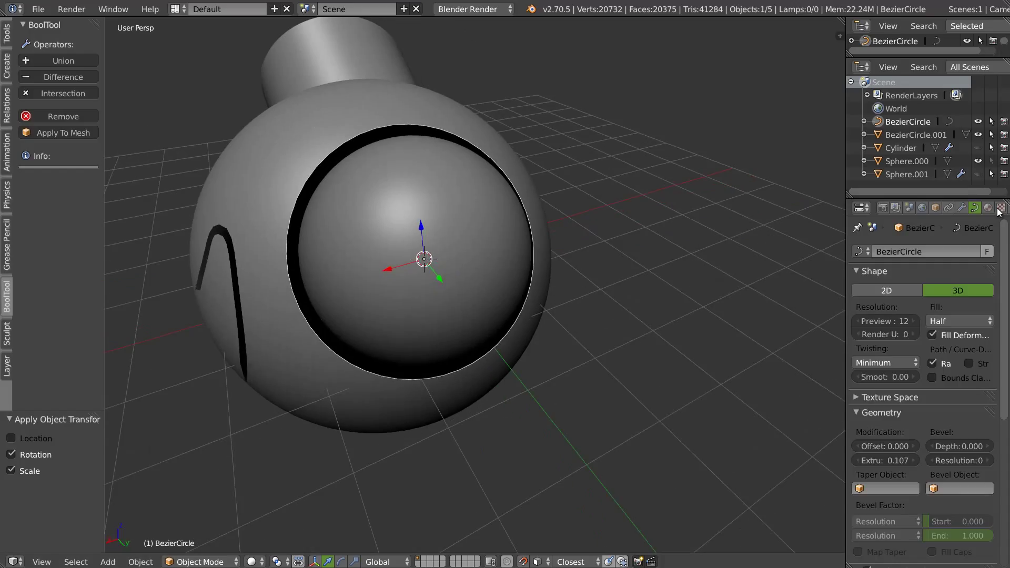
pyautogui.click(962, 208)
pyautogui.click(895, 255)
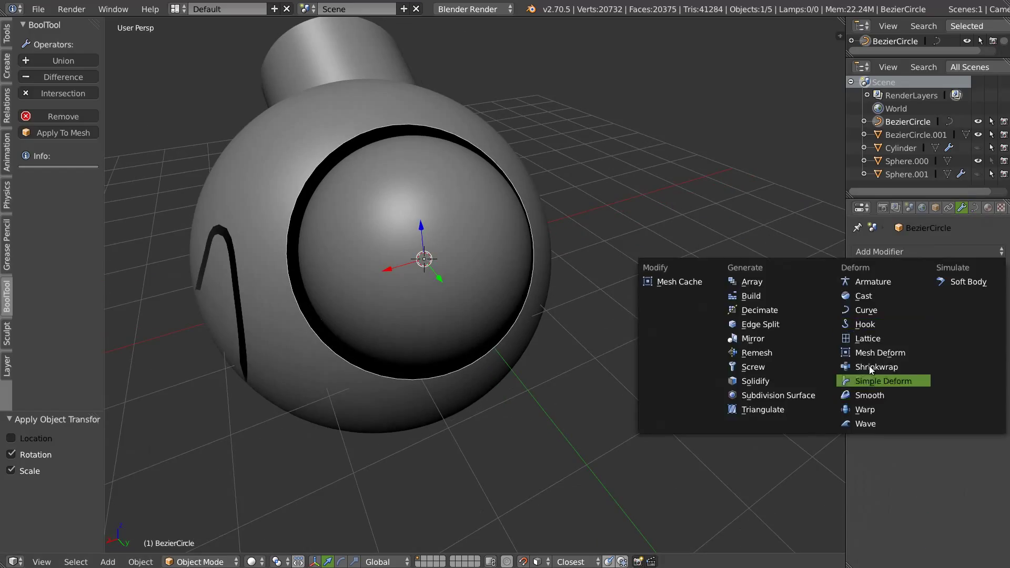
# - Add a Shrinkwrap modifier to the ring targeting Sphere.000
pyautogui.click(868, 367)
pyautogui.click(856, 326)
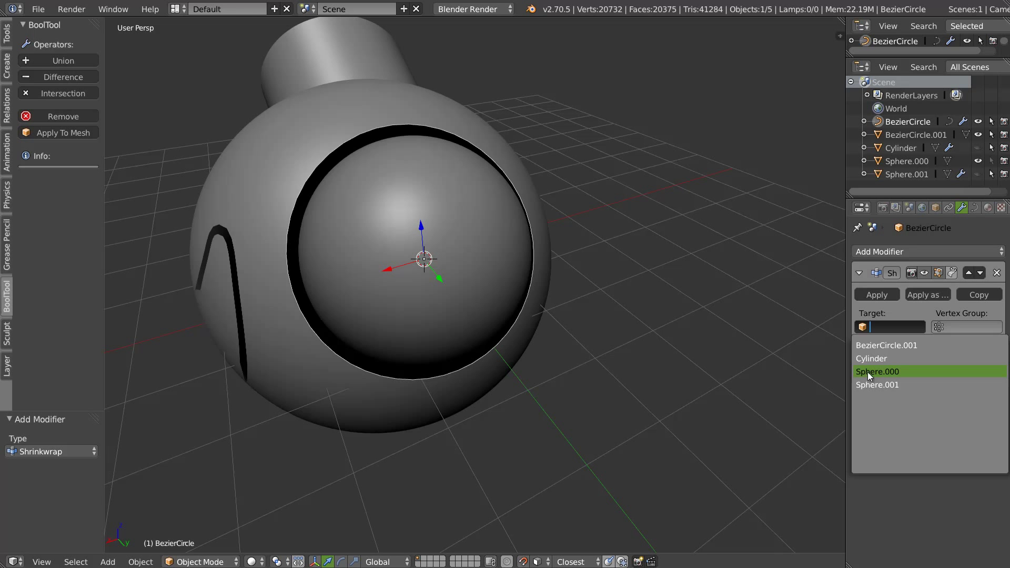
pyautogui.click(867, 371)
pyautogui.moveTo(798, 355)
pyautogui.mouseDown(button='middle')
pyautogui.moveTo(532, 317)
pyautogui.moveTo(524, 333)
pyautogui.moveTo(539, 305)
pyautogui.mouseUp(button='middle')
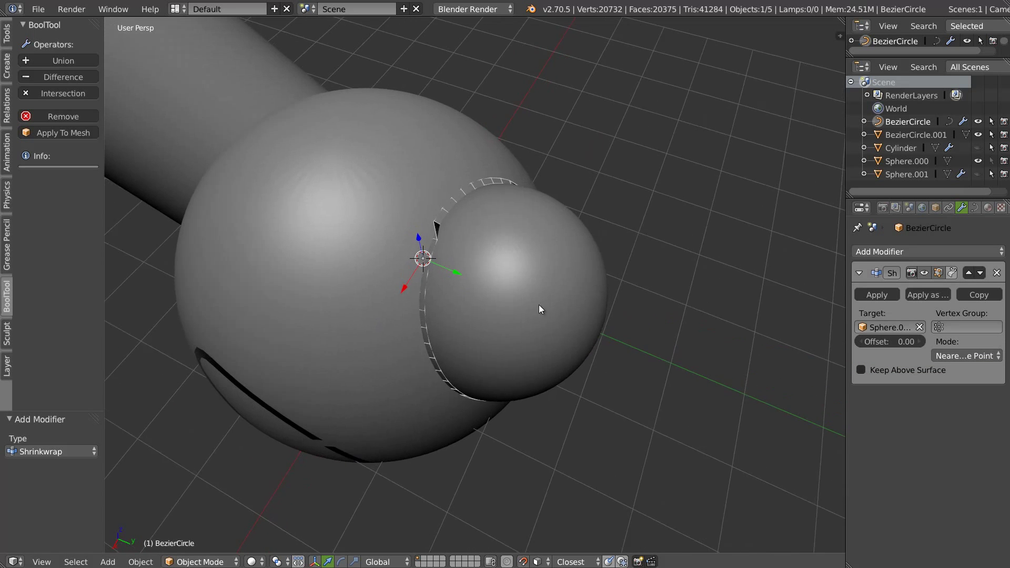
pyautogui.scroll(3, 538, 305)
# - In Edit Mode, move the ring's lower-left handle up onto the sphere
pyautogui.press('Tab')
pyautogui.scroll(2, 429, 258)
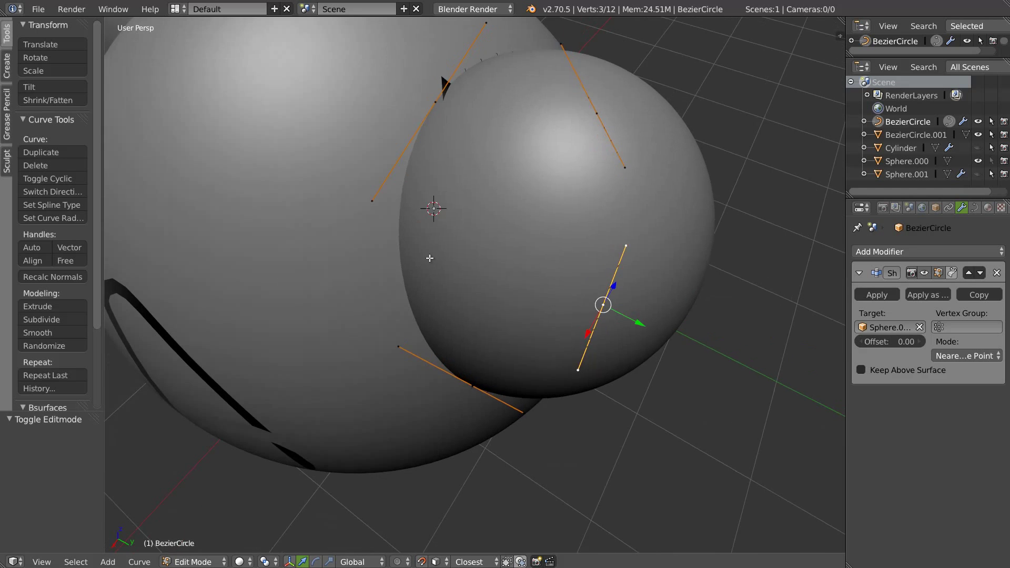
pyautogui.moveTo(430, 259); pyautogui.dragTo(442, 158, button='middle')
pyautogui.rightClick(446, 74)
pyautogui.press('g')
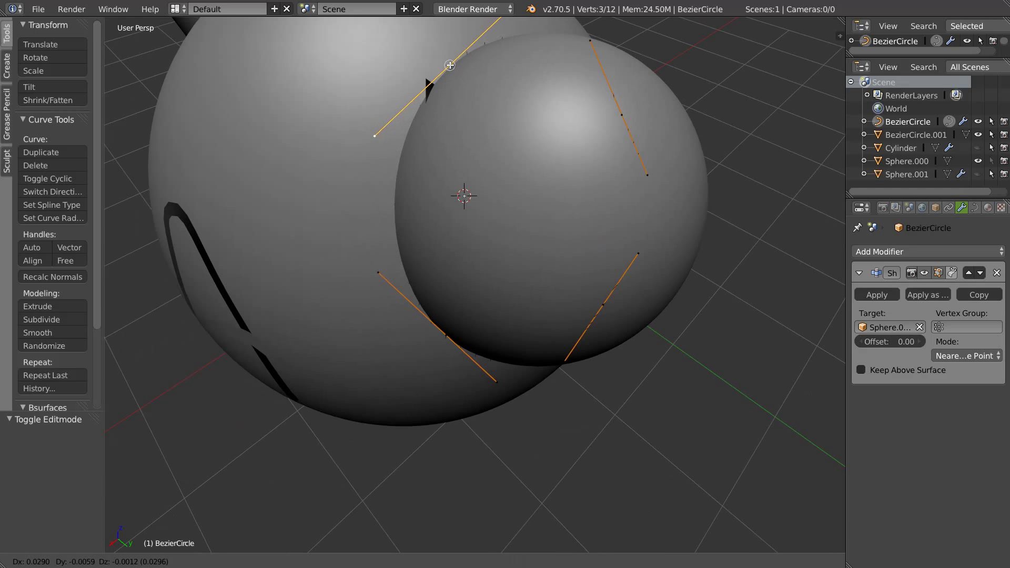
pyautogui.rightClick(432, 78)
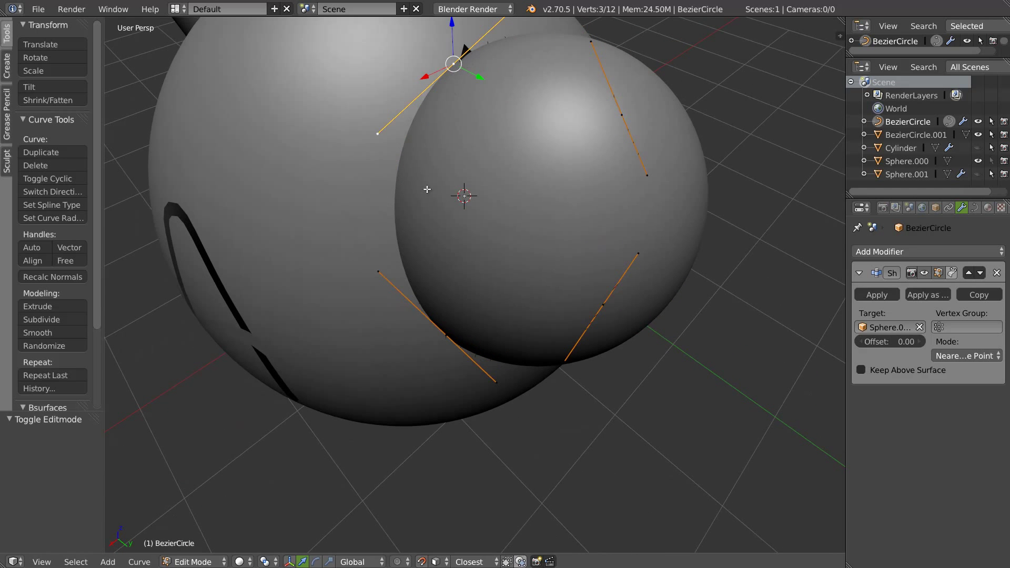
pyautogui.moveTo(445, 337); pyautogui.dragTo(451, 316, button='middle')
pyautogui.rightClick(442, 334)
pyautogui.press('g')
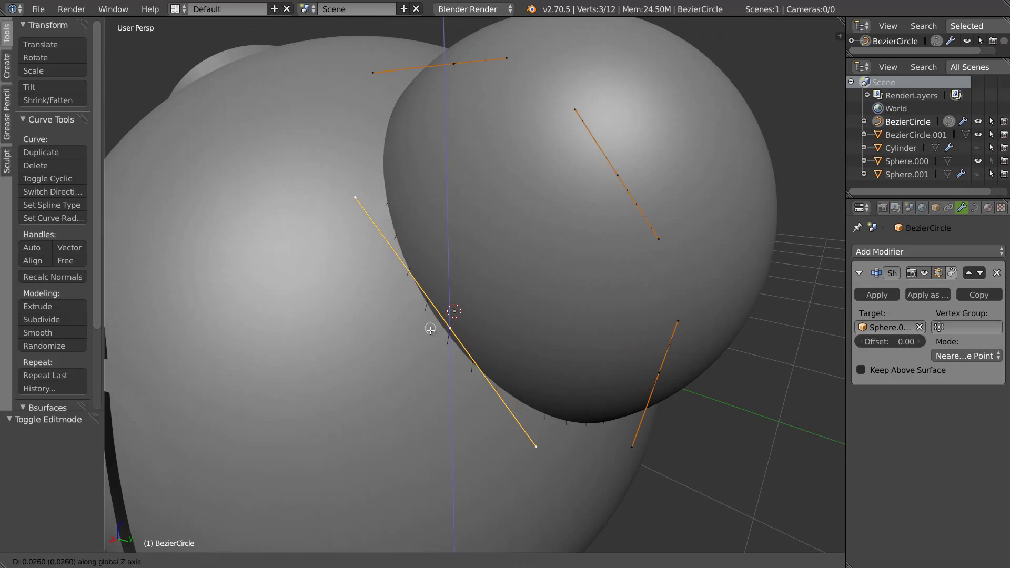
pyautogui.click(441, 313)
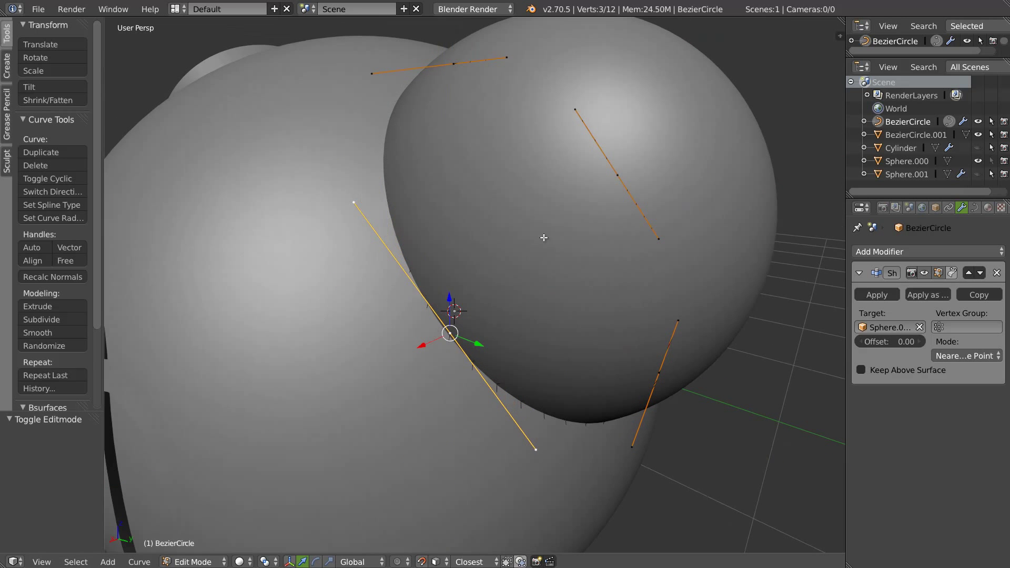
# - Remove the Shrinkwrap modifier and return to Object Mode
pyautogui.click(997, 273)
pyautogui.moveTo(368, 316)
pyautogui.mouseDown(button='middle')
pyautogui.moveTo(321, 259)
pyautogui.moveTo(287, 419)
pyautogui.mouseUp(button='middle')
pyautogui.scroll(5, 286, 419)
pyautogui.press('Tab')
pyautogui.moveTo(418, 233)
pyautogui.mouseDown(button='middle')
pyautogui.moveTo(368, 232)
pyautogui.moveTo(367, 289)
pyautogui.moveTo(530, 225)
pyautogui.moveTo(514, 225)
pyautogui.mouseUp(button='middle')
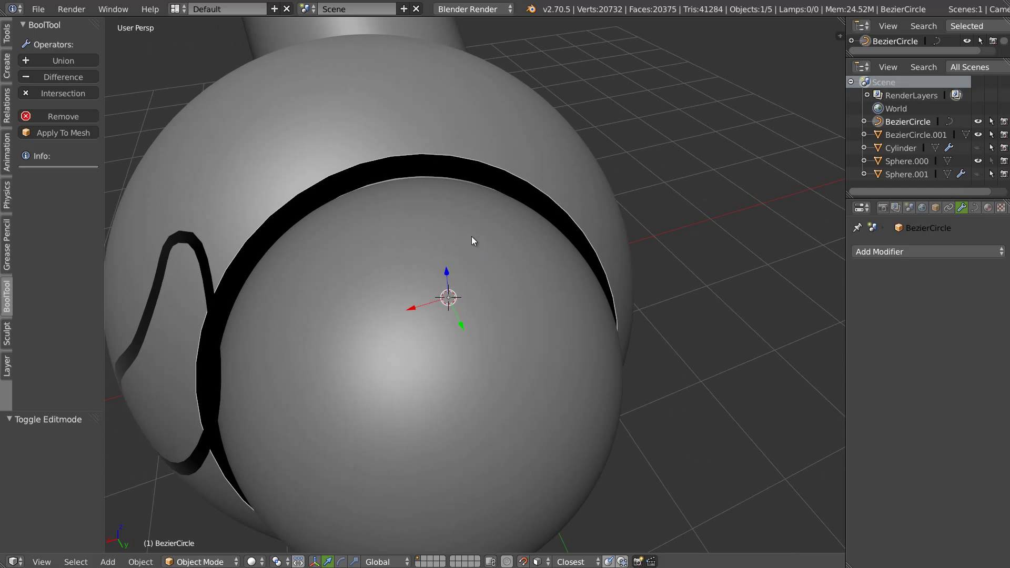
# - Convert the ring curve into a mesh with Mesh from Curve
pyautogui.hotkey('alt', 'c')
pyautogui.click(425, 237)
pyautogui.moveTo(417, 239)
pyautogui.mouseDown(button='middle')
pyautogui.moveTo(428, 217)
pyautogui.moveTo(557, 151)
pyautogui.mouseUp(button='middle')
# - Add a centred edge loop around the middle of the ring band
pyautogui.press('Tab')
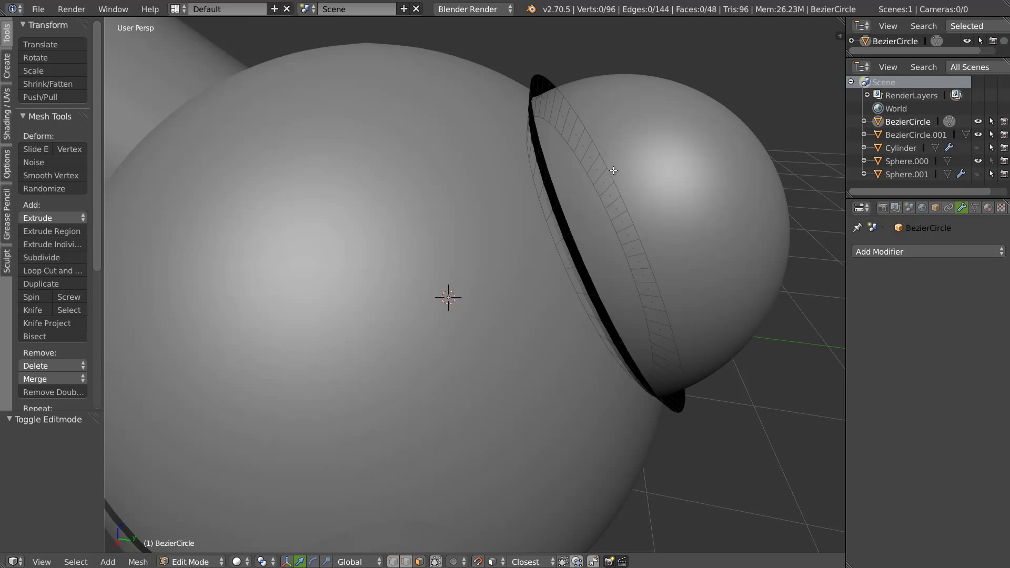
pyautogui.hotkey('ctrl', 'Tab')
pyautogui.click(579, 157)
pyautogui.moveTo(579, 158); pyautogui.dragTo(509, 96, button='middle')
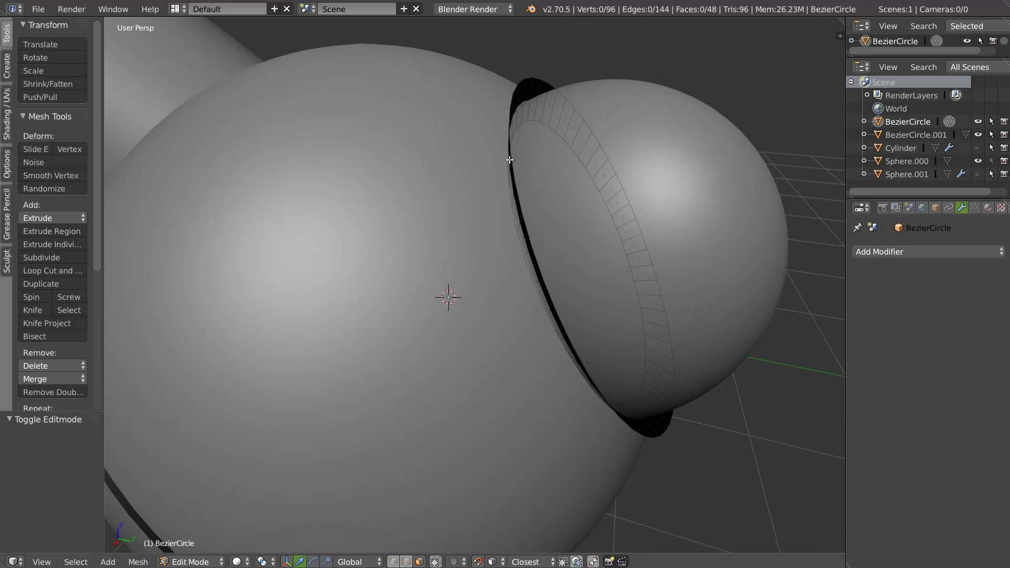
pyautogui.hotkey('ctrl', 'r')
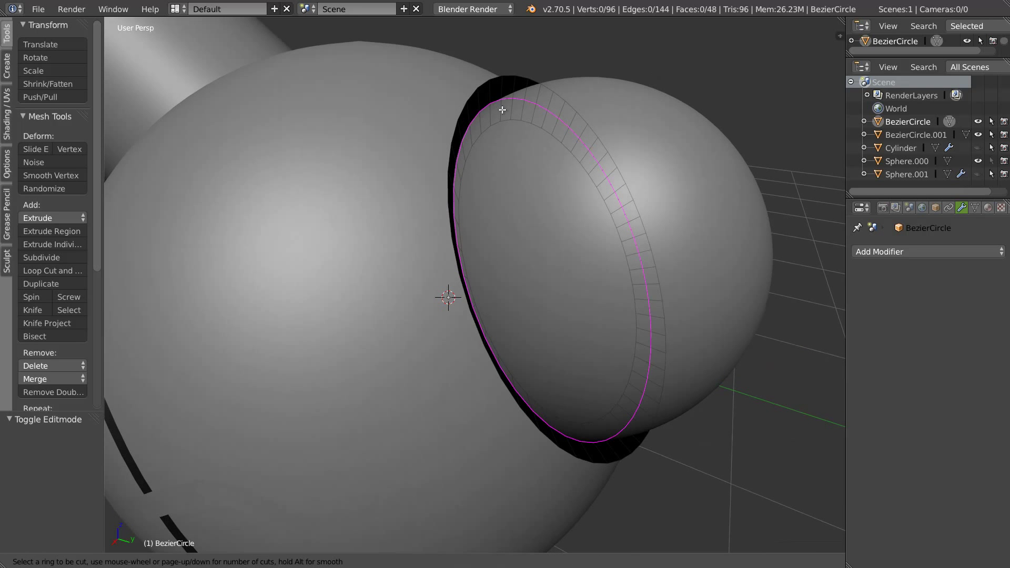
pyautogui.click(502, 109)
pyautogui.rightClick(547, 108)
pyautogui.moveTo(472, 91)
pyautogui.mouseDown(button='middle')
pyautogui.moveTo(480, 129)
pyautogui.moveTo(526, 128)
pyautogui.moveTo(611, 296)
pyautogui.mouseUp(button='middle')
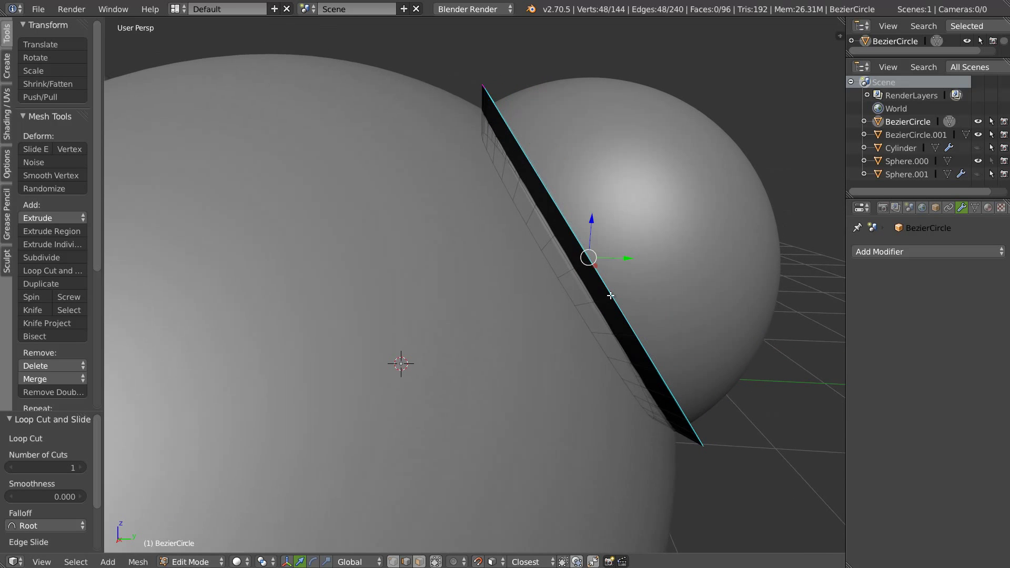
# - Move and scale the middle loop outward to widen the band
pyautogui.press('g')
pyautogui.click(584, 265)
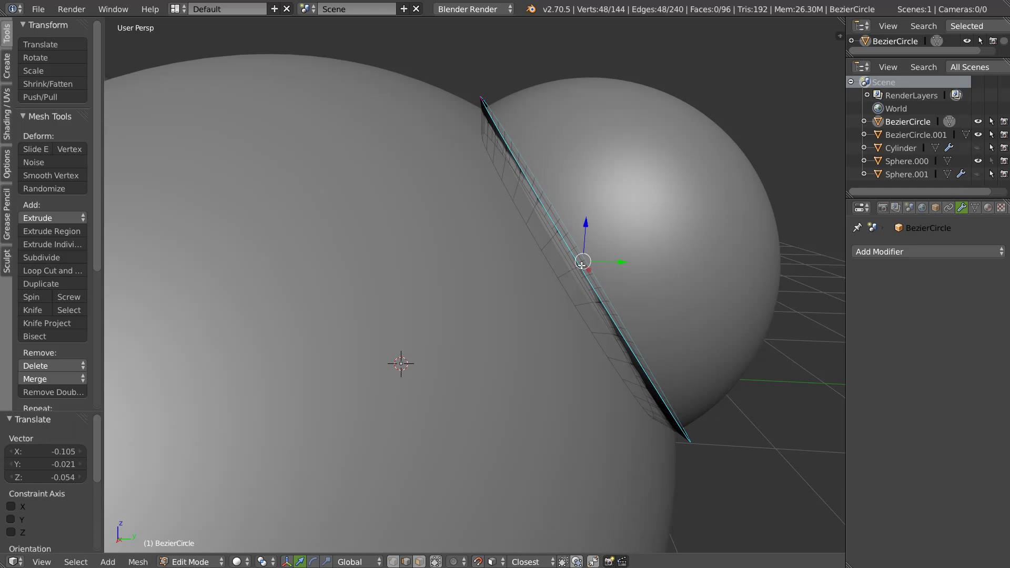
pyautogui.press('s')
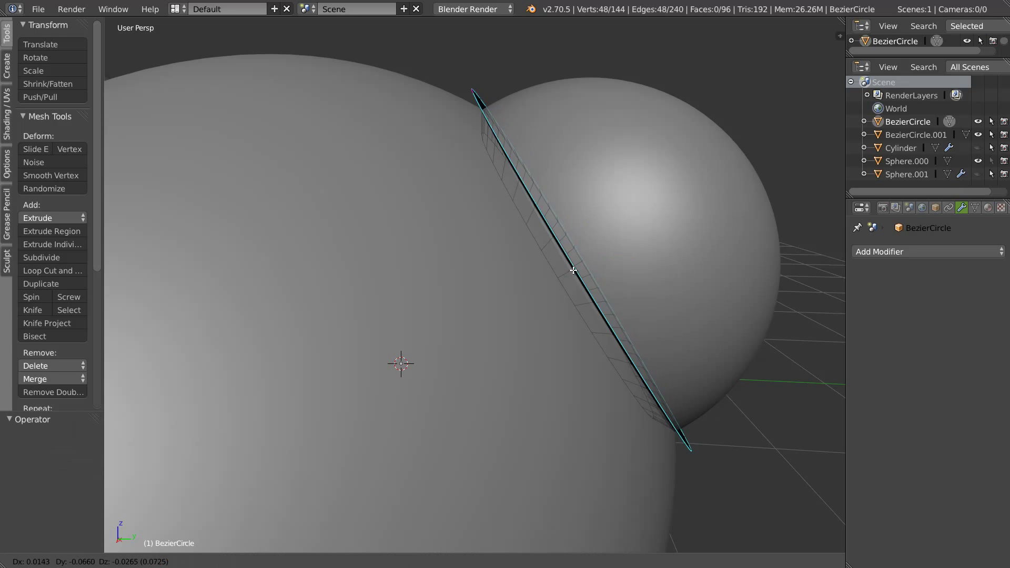
pyautogui.click(571, 264)
pyautogui.press('Tab')
pyautogui.moveTo(591, 279); pyautogui.dragTo(573, 269, button='middle')
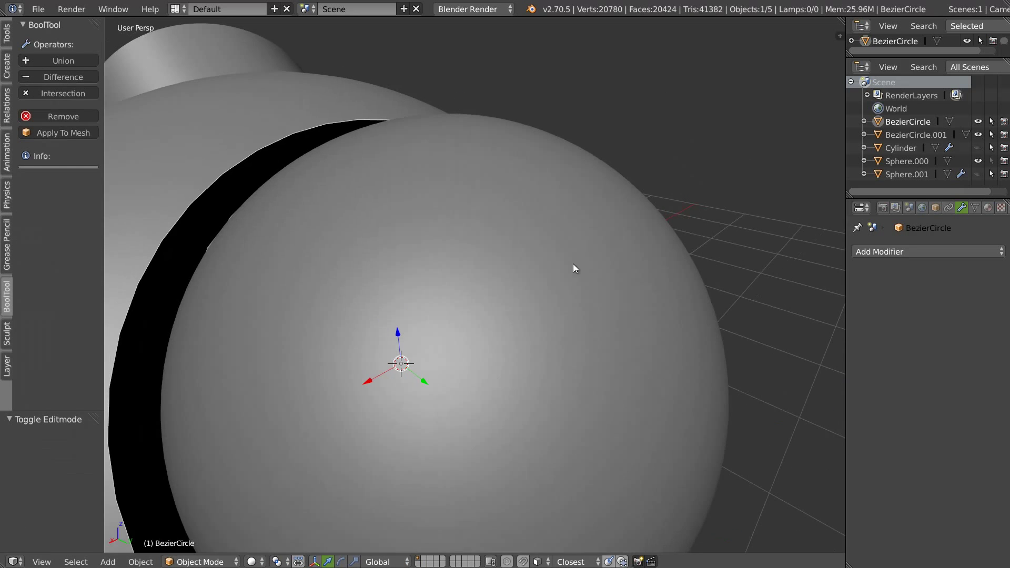
pyautogui.scroll(-3, 573, 269)
# - Select the band's inner edge loop, grow the selection, and delete those faces
pyautogui.press('Tab')
pyautogui.keyDown('alt'); pyautogui.rightClick(440, 224); pyautogui.keyUp('alt')
pyautogui.hotkey('ctrl', 'Tab')
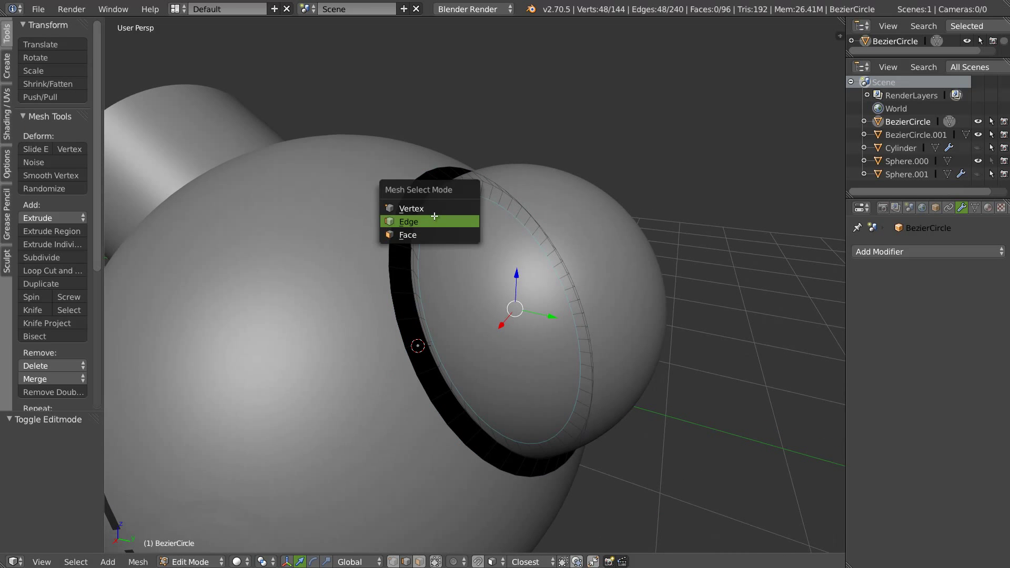
pyautogui.click(447, 208)
pyautogui.press('ctrl+KP_Add')
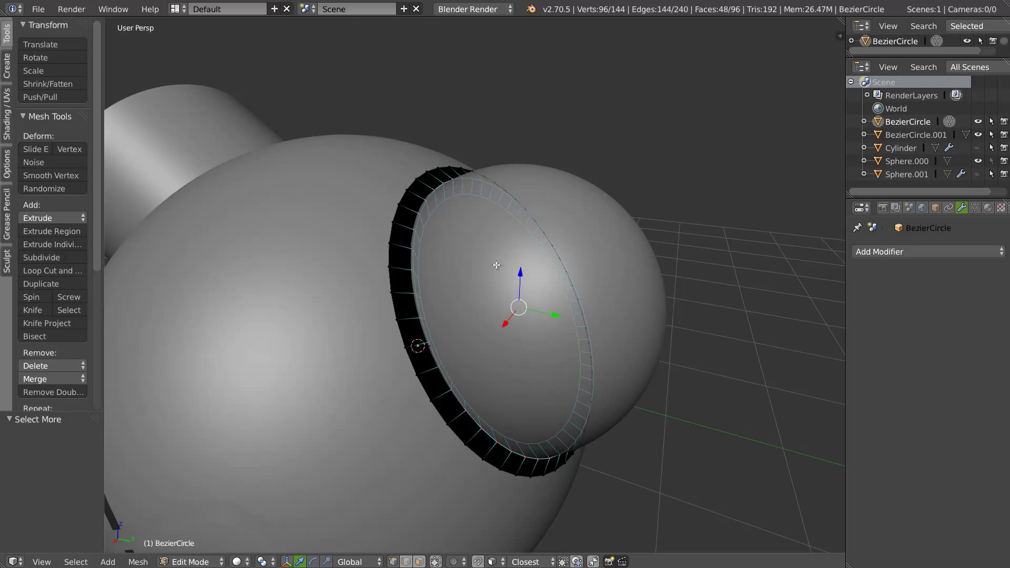
pyautogui.press('x')
pyautogui.click(465, 294)
pyautogui.press('Tab')
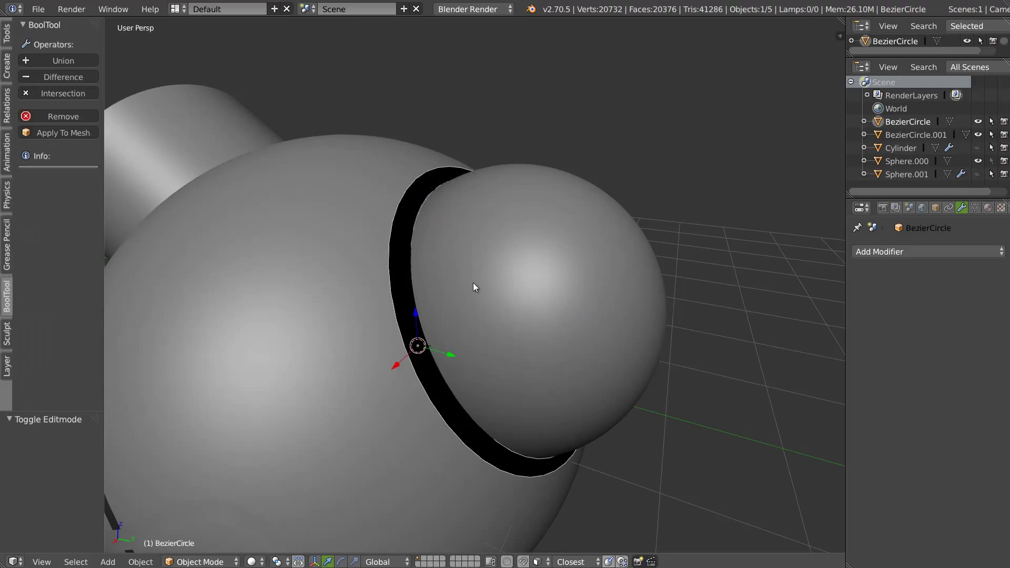
pyautogui.press('Tab')
pyautogui.hotkey('ctrl', 'Tab')
# - Select all the collar ring's faces and flip their normals
pyautogui.click(456, 305)
pyautogui.press('a')
pyautogui.press('w')
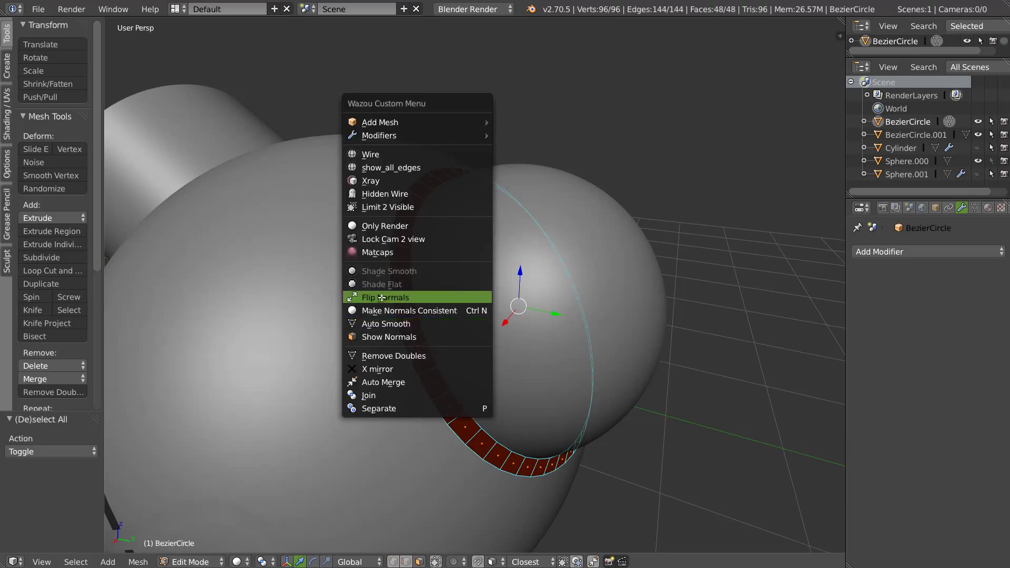
pyautogui.click(383, 296)
# - Add a Shrinkwrap modifier to the ring targeting Sphere.000
pyautogui.press('Tab')
pyautogui.click(920, 256)
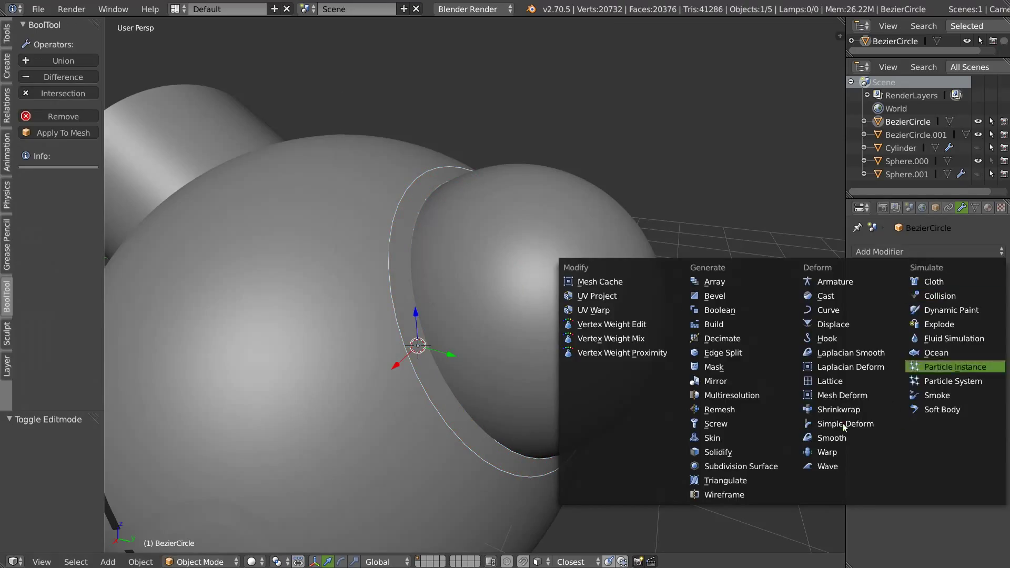
pyautogui.click(852, 409)
pyautogui.click(863, 328)
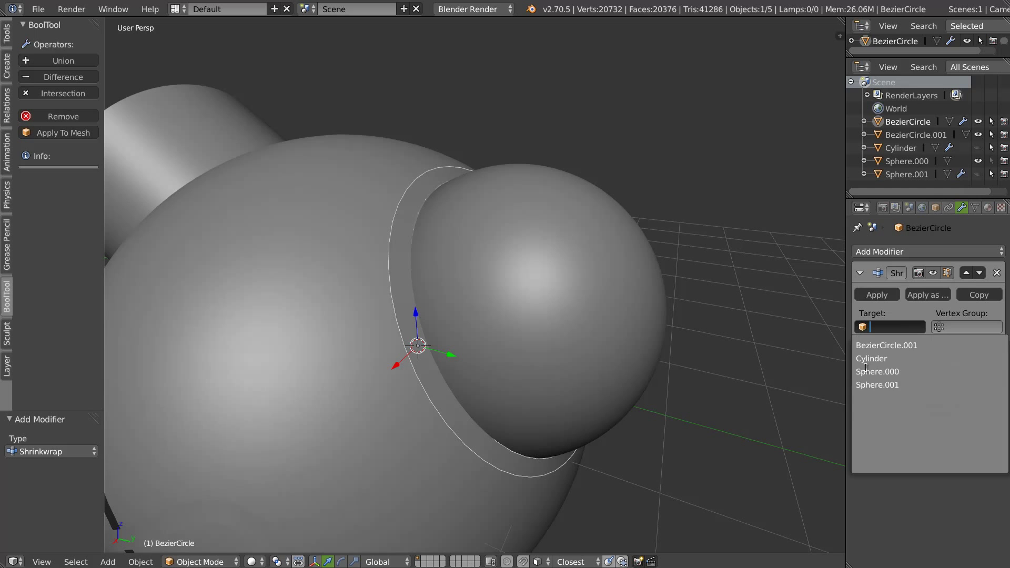
pyautogui.click(872, 371)
pyautogui.scroll(-3, 481, 267)
pyautogui.moveTo(428, 284)
pyautogui.mouseDown(button='middle')
pyautogui.moveTo(406, 302)
pyautogui.moveTo(383, 258)
pyautogui.moveTo(364, 293)
pyautogui.moveTo(413, 315)
pyautogui.moveTo(389, 263)
pyautogui.moveTo(445, 342)
pyautogui.moveTo(424, 327)
pyautogui.moveTo(417, 357)
pyautogui.mouseUp(button='middle')
# - Nudge the ring's selected edge loop into place in edge mode, checking from several angles
pyautogui.press('Tab')
pyautogui.hotkey('ctrl', 'Tab')
pyautogui.click(364, 254)
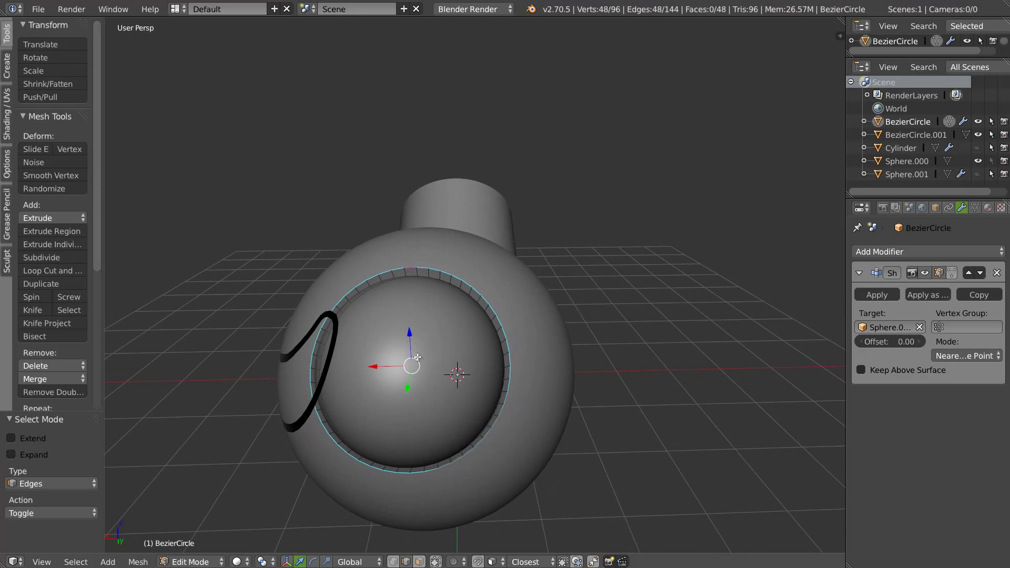
pyautogui.moveTo(419, 369); pyautogui.dragTo(423, 374)
pyautogui.moveTo(424, 373)
pyautogui.mouseDown(button='middle')
pyautogui.moveTo(466, 335)
pyautogui.moveTo(420, 364)
pyautogui.mouseUp(button='middle')
pyautogui.moveTo(421, 369); pyautogui.dragTo(423, 370)
pyautogui.moveTo(423, 370)
pyautogui.mouseDown(button='middle')
pyautogui.moveTo(473, 327)
pyautogui.moveTo(447, 361)
pyautogui.mouseUp(button='middle')
pyautogui.moveTo(418, 374); pyautogui.dragTo(420, 373)
pyautogui.moveTo(420, 372)
pyautogui.mouseDown(button='middle')
pyautogui.moveTo(483, 289)
pyautogui.moveTo(502, 304)
pyautogui.moveTo(500, 326)
pyautogui.mouseUp(button='middle')
# - Join the collar ring into the swirl strip BezierCircle.001
pyautogui.press('Tab')
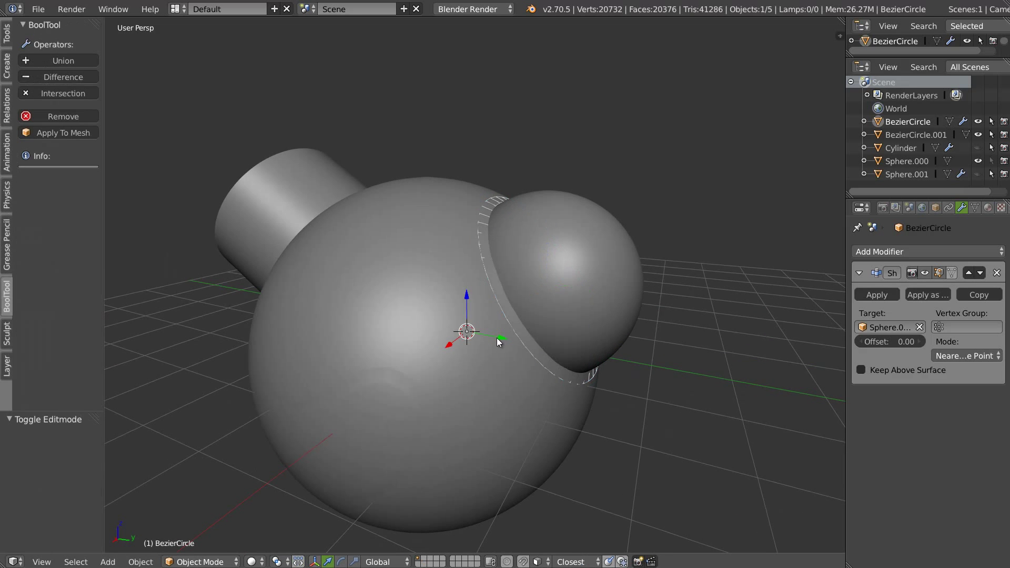
pyautogui.keyDown('shift'); pyautogui.rightClick(406, 380); pyautogui.keyUp('shift')
pyautogui.hotkey('ctrl', 'j')
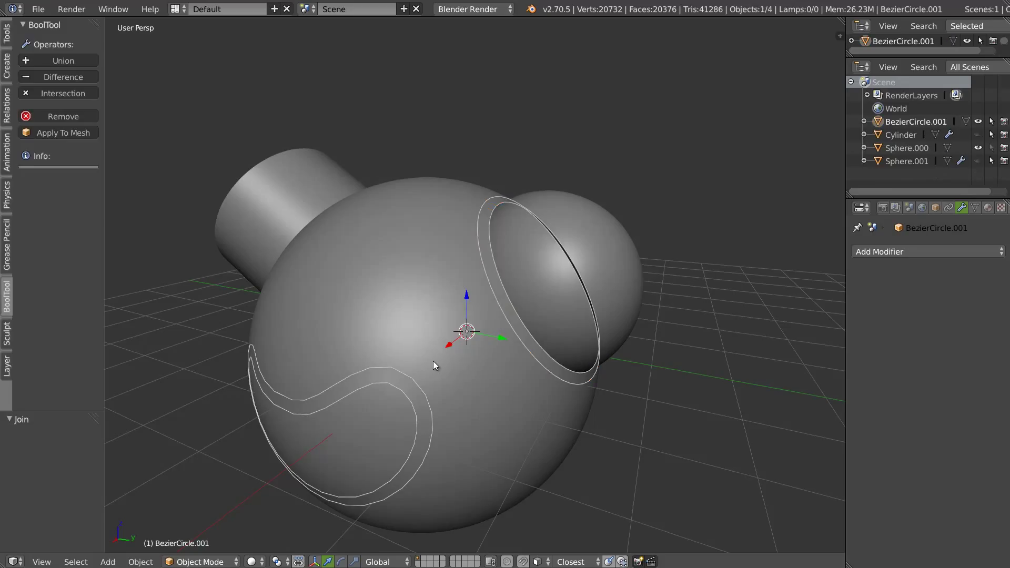
# - Fill a bridge face between the two edges and loop-cut across it
pyautogui.press('Tab')
pyautogui.rightClick(424, 389)
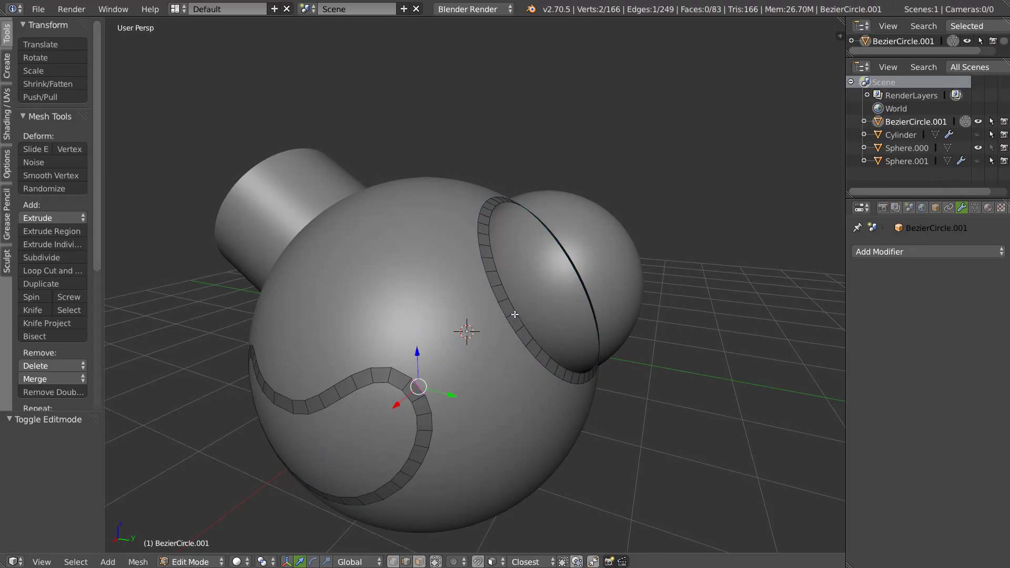
pyautogui.press('f')
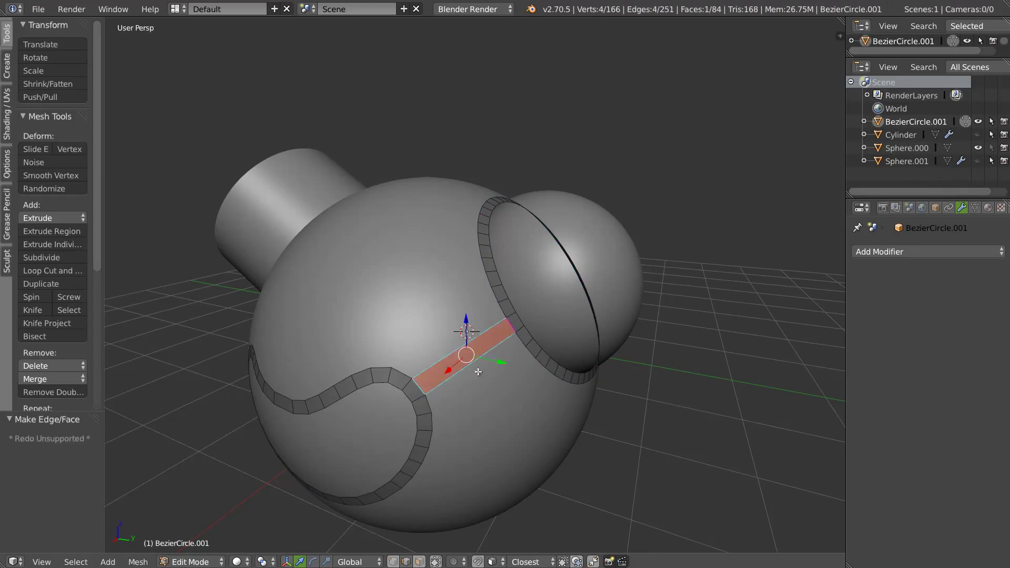
pyautogui.hotkey('ctrl', 'r')
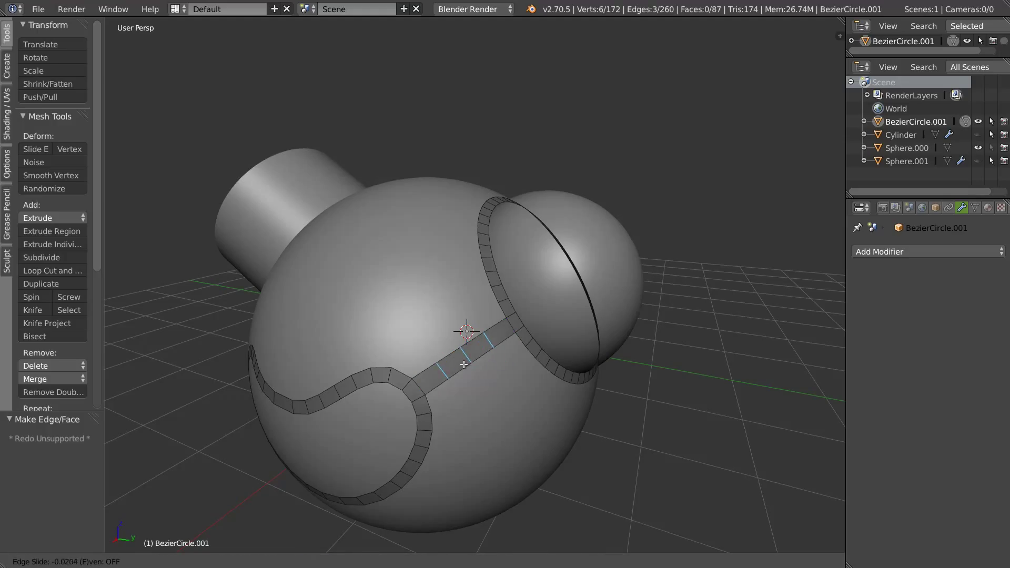
pyautogui.click(463, 363)
# - Add a Shrinkwrap modifier to the joined strip targeting Sphere.000
pyautogui.press('Tab')
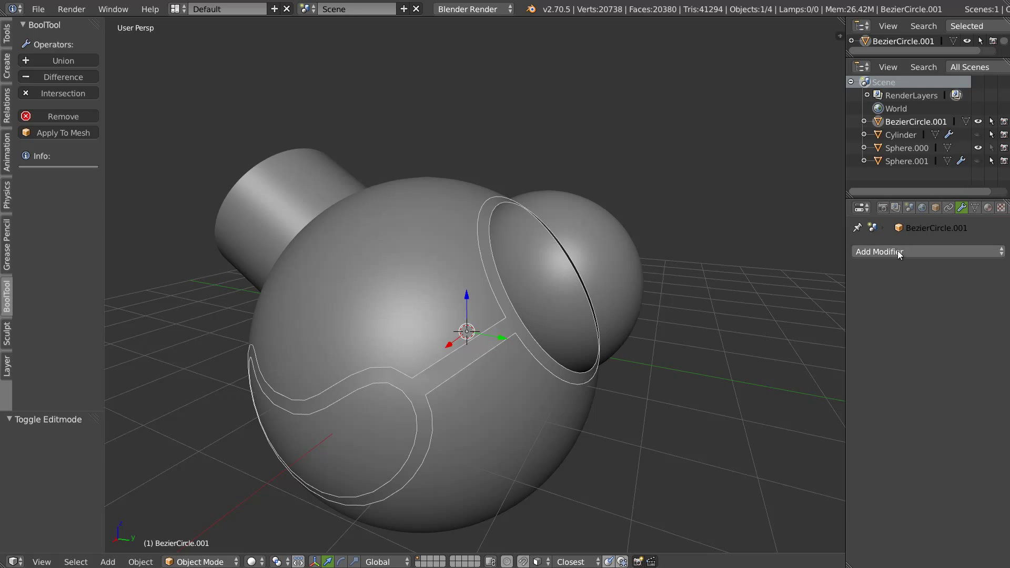
pyautogui.click(898, 251)
pyautogui.click(850, 410)
pyautogui.click(873, 327)
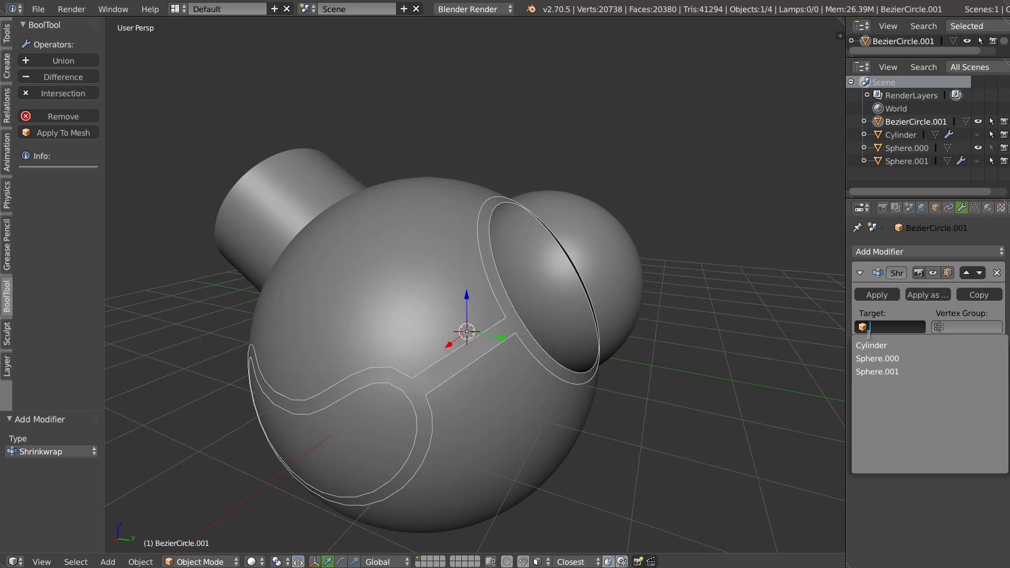
pyautogui.click(879, 359)
pyautogui.moveTo(434, 324)
pyautogui.mouseDown(button='middle')
pyautogui.moveTo(444, 307)
pyautogui.moveTo(416, 313)
pyautogui.moveTo(483, 324)
pyautogui.moveTo(437, 331)
pyautogui.moveTo(452, 367)
pyautogui.moveTo(455, 272)
pyautogui.moveTo(431, 285)
pyautogui.moveTo(546, 282)
pyautogui.moveTo(540, 309)
pyautogui.mouseUp(button='middle')
# - Extrude the swirl's inner edge loop along X, fill it, and inset the new face
pyautogui.press('Tab')
pyautogui.keyDown('alt'); pyautogui.rightClick(418, 290); pyautogui.keyUp('alt')
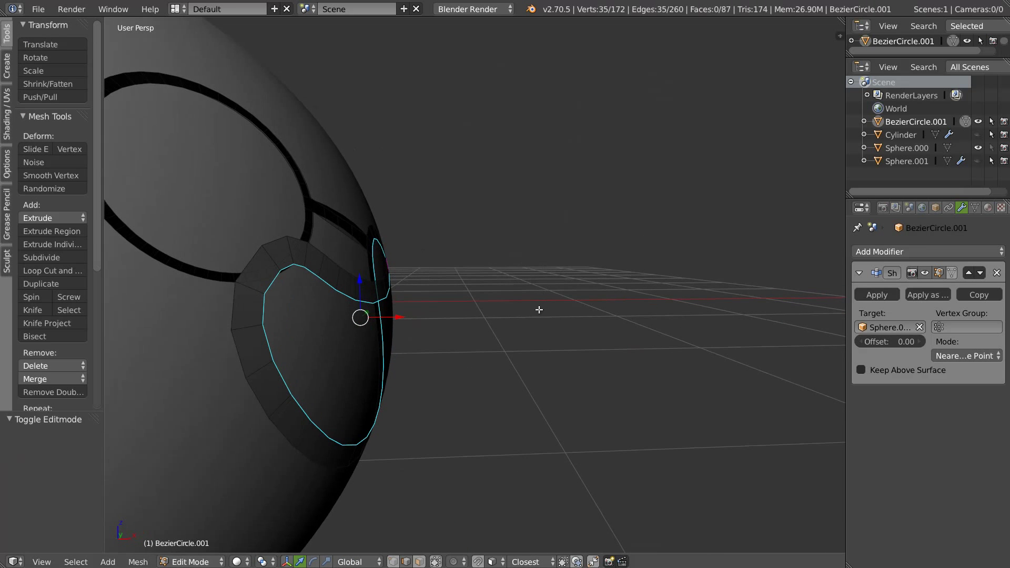
pyautogui.press('e')
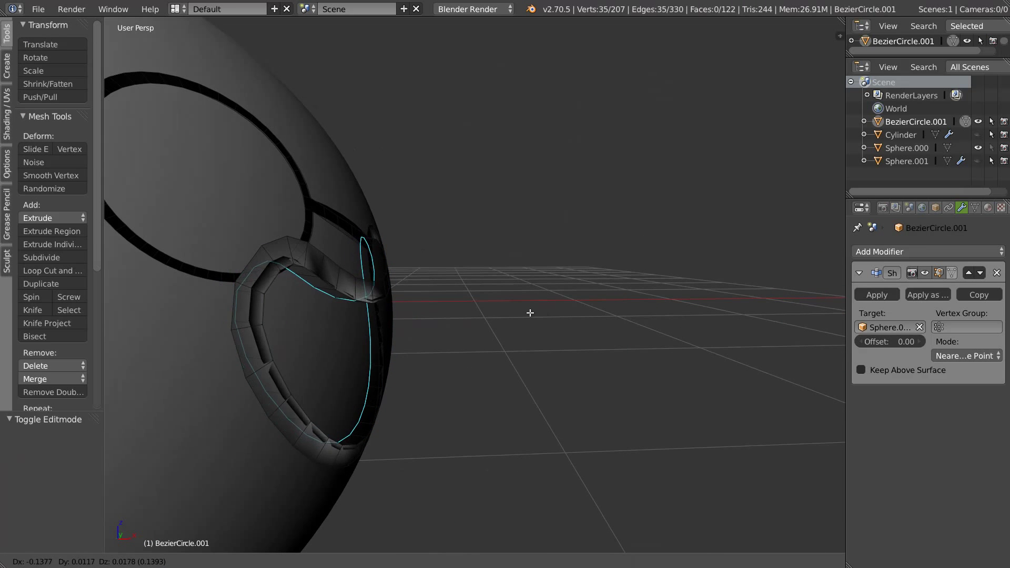
pyautogui.press('x')
pyautogui.click(517, 318)
pyautogui.moveTo(516, 317)
pyautogui.mouseDown(button='middle')
pyautogui.moveTo(442, 300)
pyautogui.moveTo(383, 314)
pyautogui.moveTo(506, 303)
pyautogui.mouseUp(button='middle')
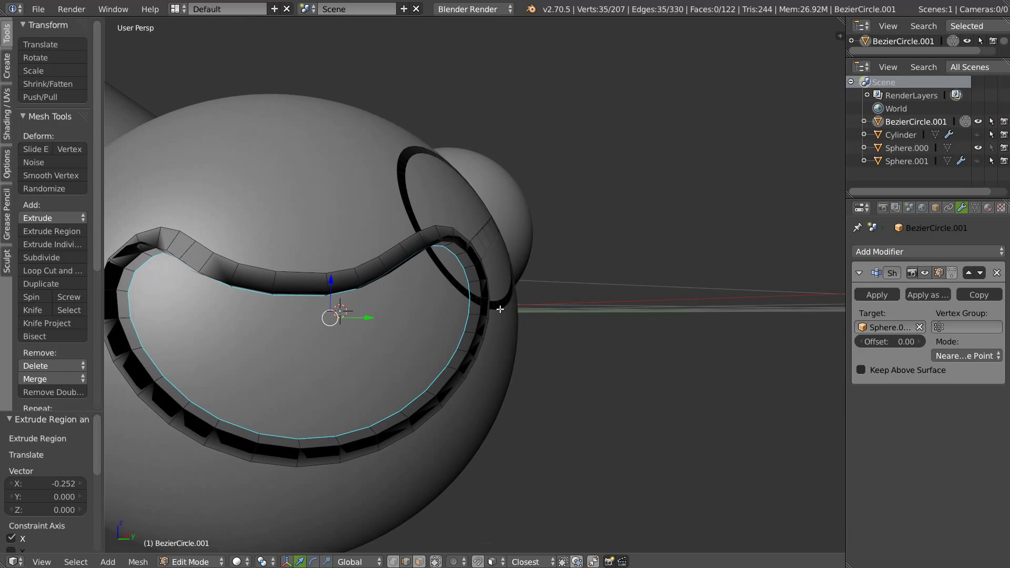
pyautogui.press('f')
pyautogui.hotkey('ctrl', 'Tab')
pyautogui.click(405, 333)
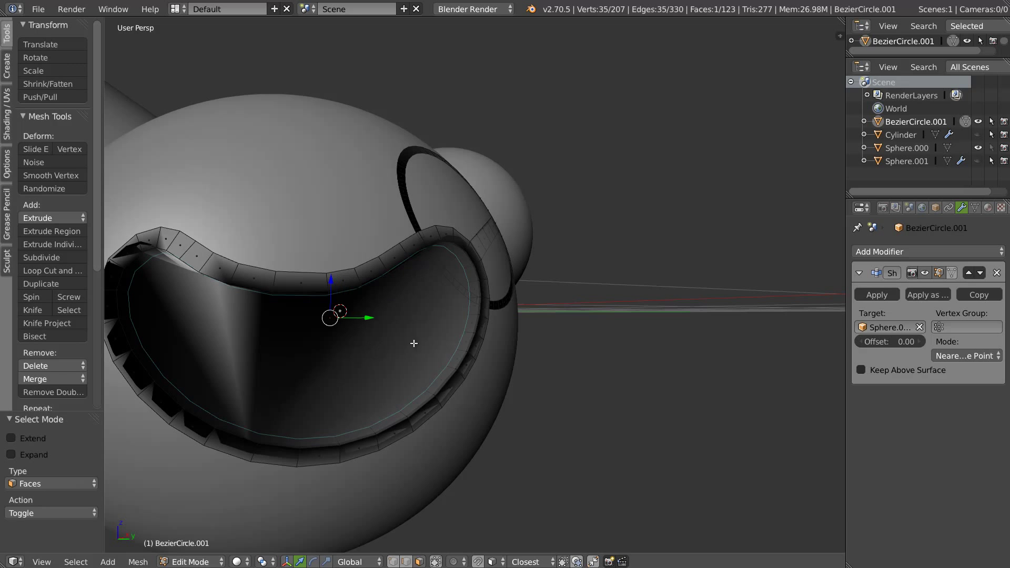
pyautogui.press('i')
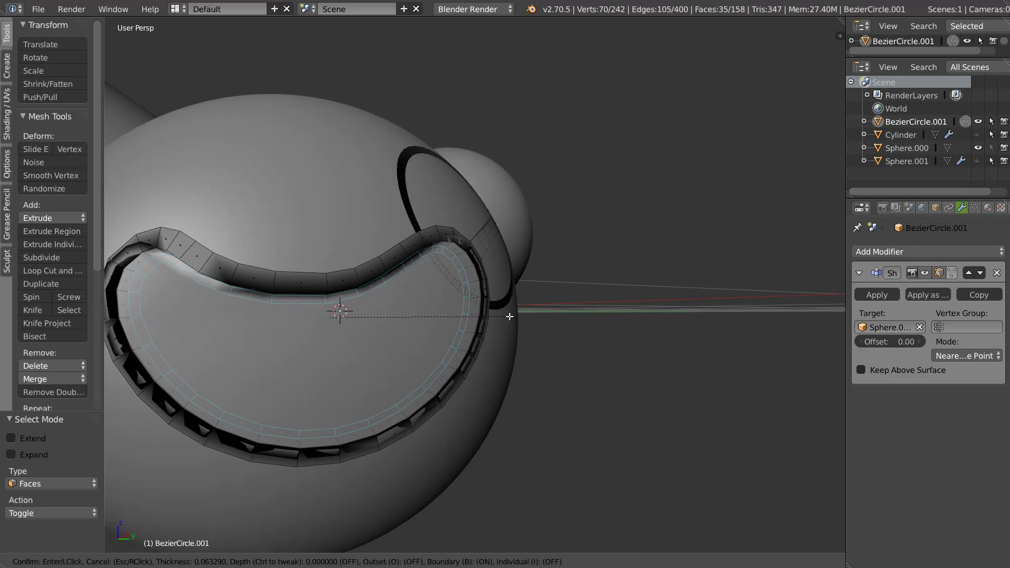
pyautogui.click(510, 316)
pyautogui.moveTo(509, 316)
pyautogui.mouseDown(button='middle')
pyautogui.moveTo(410, 309)
pyautogui.moveTo(417, 338)
pyautogui.mouseUp(button='middle')
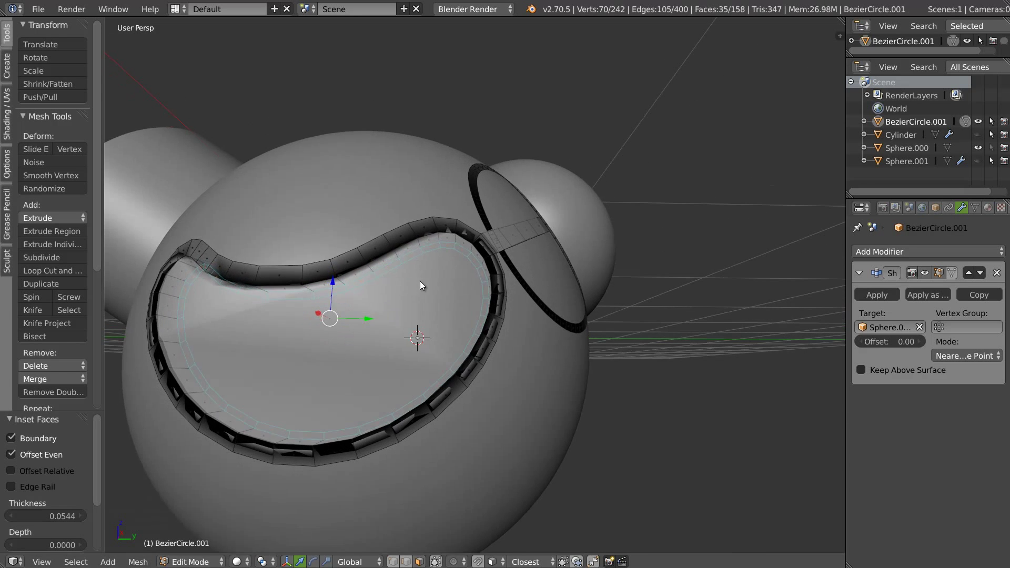
# - Apply the strip's Shrinkwrap modifier, re-targeting Sphere.000 after failed attempts
pyautogui.press('Tab')
pyautogui.moveTo(469, 253)
pyautogui.mouseDown(button='middle')
pyautogui.moveTo(436, 309)
pyautogui.moveTo(459, 301)
pyautogui.mouseUp(button='middle')
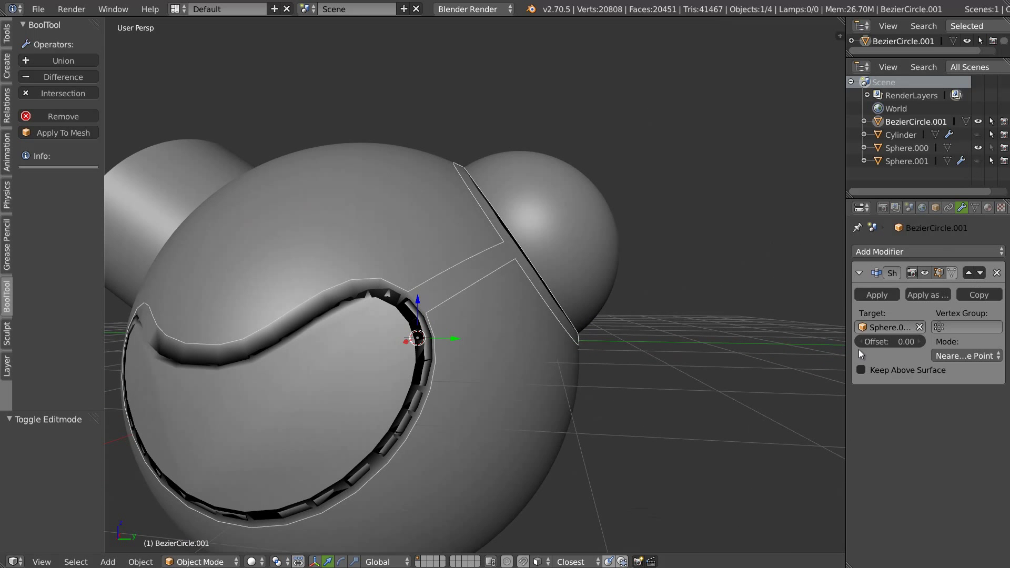
pyautogui.click(867, 293)
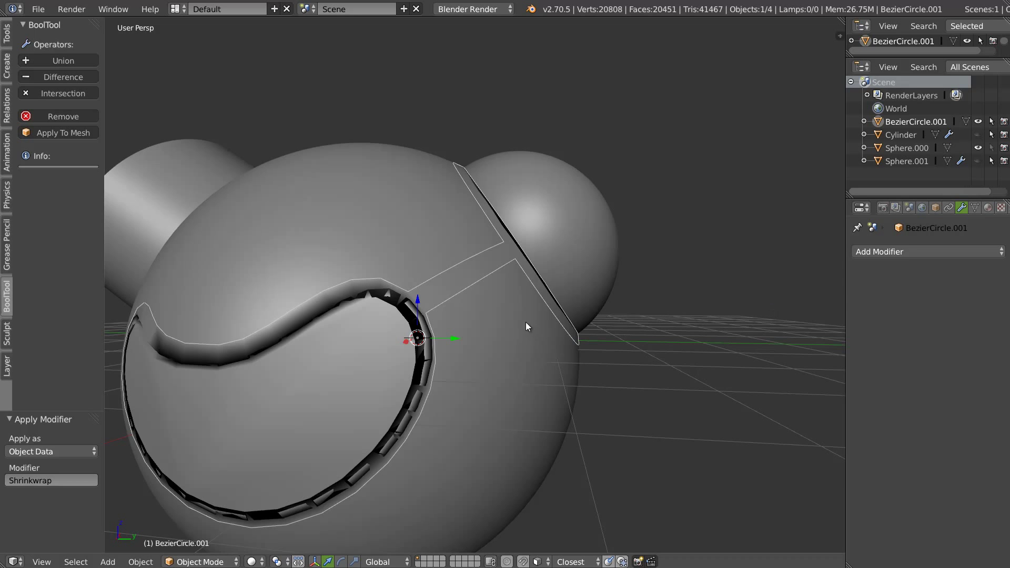
pyautogui.hotkey('ctrl', 'z')
pyautogui.hotkey('ctrl', 'z')
pyautogui.press('Tab')
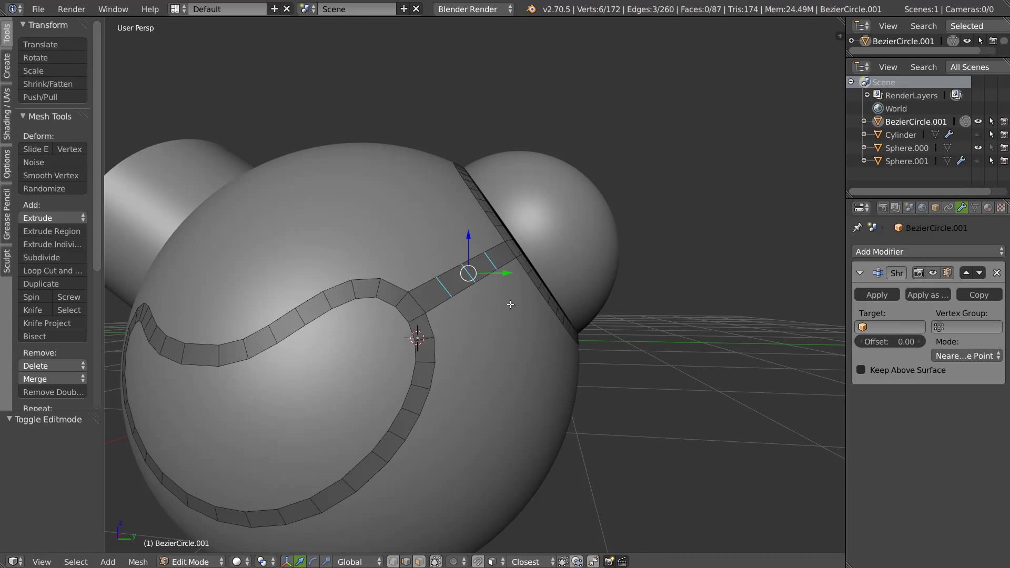
pyautogui.moveTo(466, 318); pyautogui.dragTo(516, 311, button='middle')
pyautogui.click(883, 295)
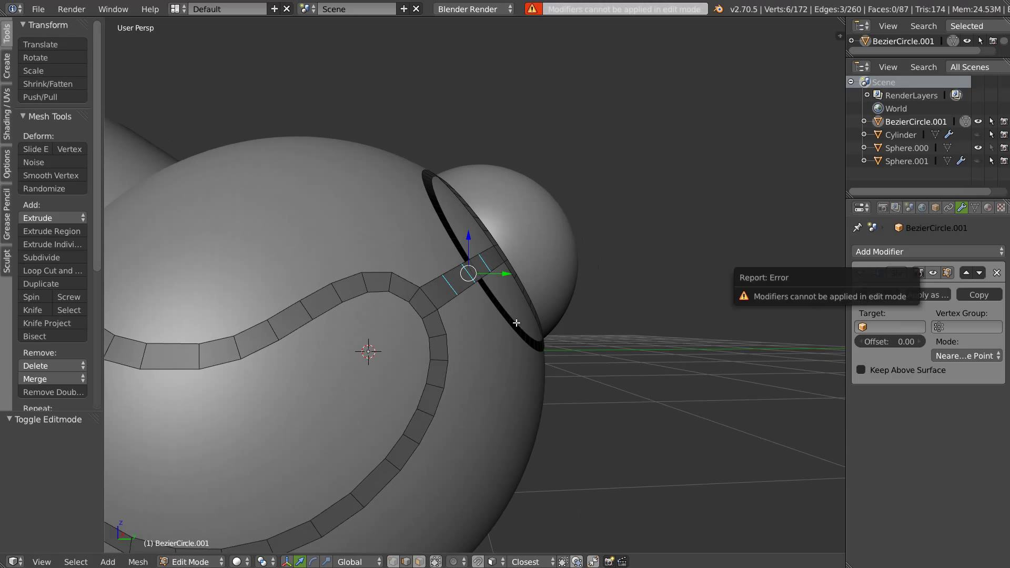
pyautogui.press('Tab')
pyautogui.click(883, 300)
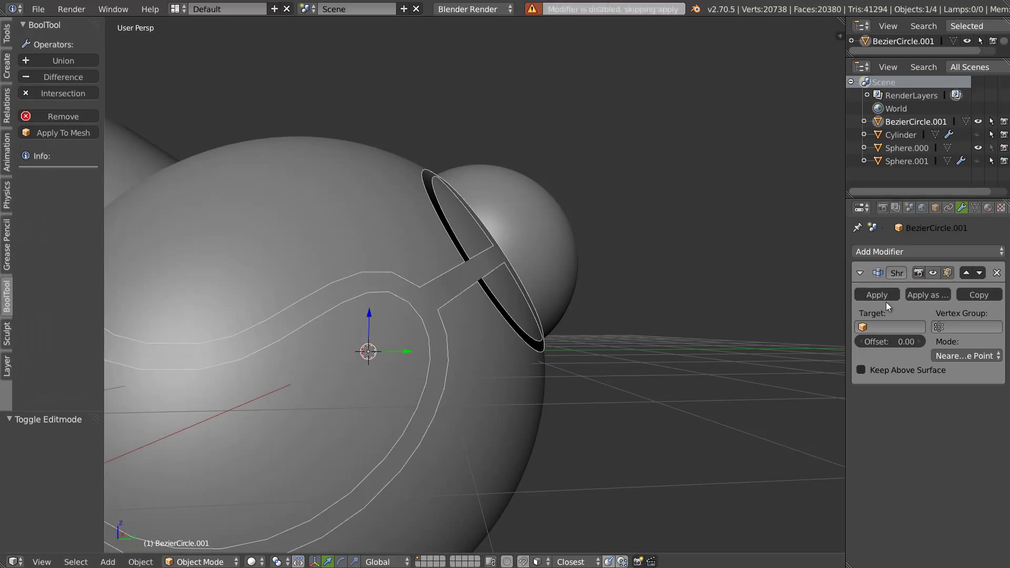
pyautogui.click(867, 295)
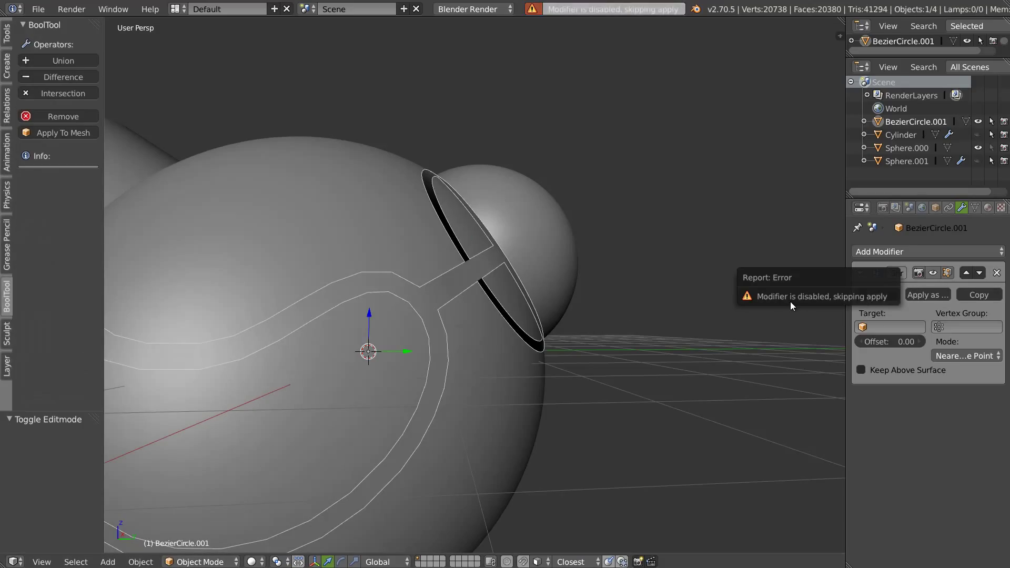
pyautogui.click(871, 327)
pyautogui.click(874, 358)
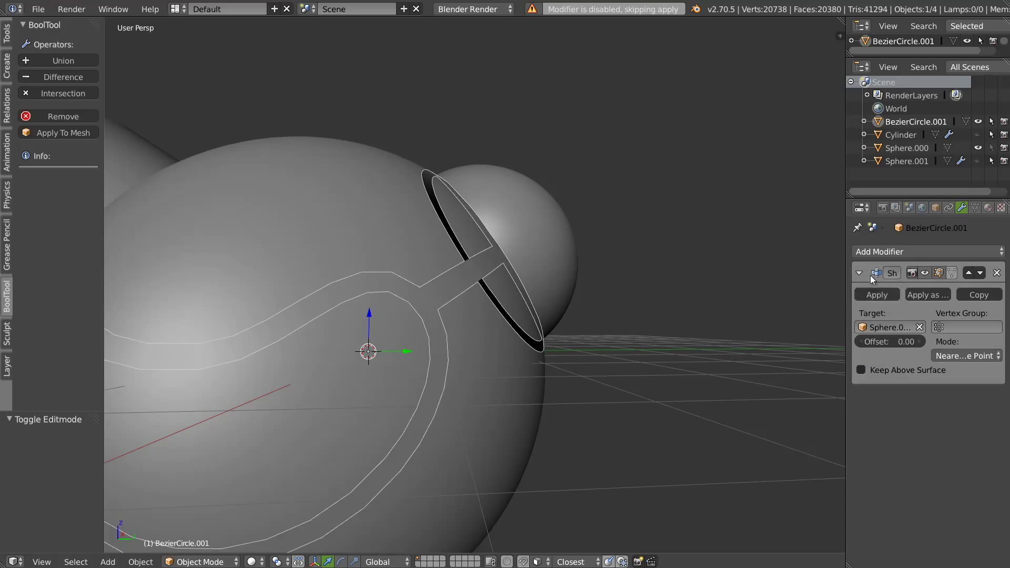
pyautogui.click(866, 293)
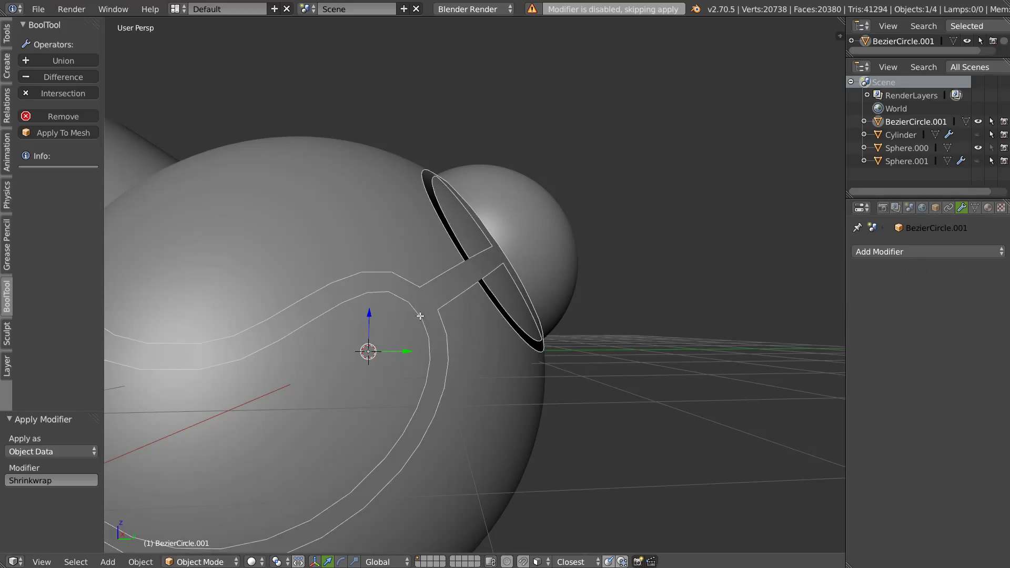
# - Re-extrude the inner edge loop and inset it to form the recessed groove
pyautogui.press('Tab')
pyautogui.keyDown('alt'); pyautogui.rightClick(357, 297); pyautogui.keyUp('alt')
pyautogui.moveTo(357, 297); pyautogui.dragTo(336, 327, button='middle')
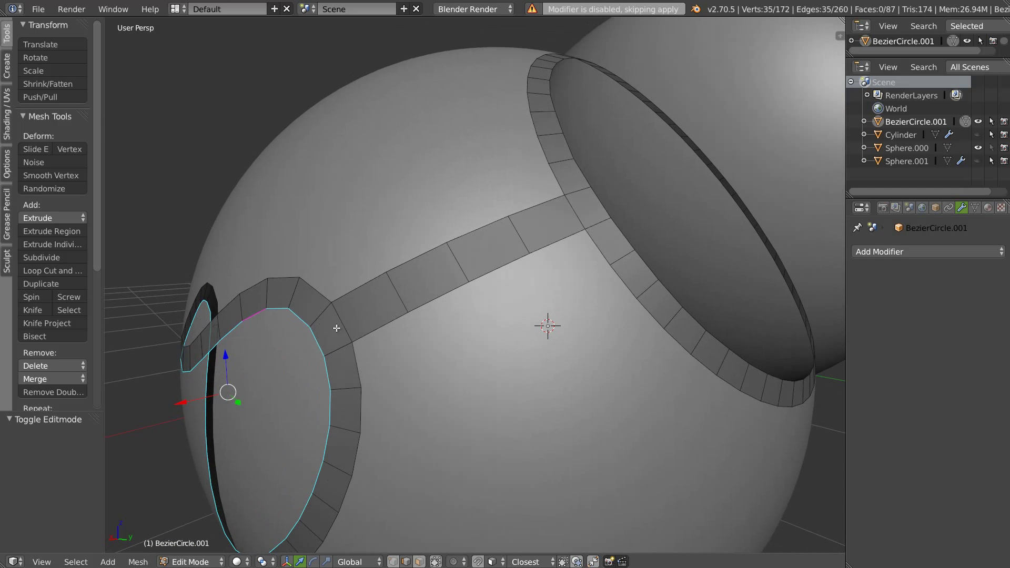
pyautogui.press('e')
pyautogui.click(349, 343)
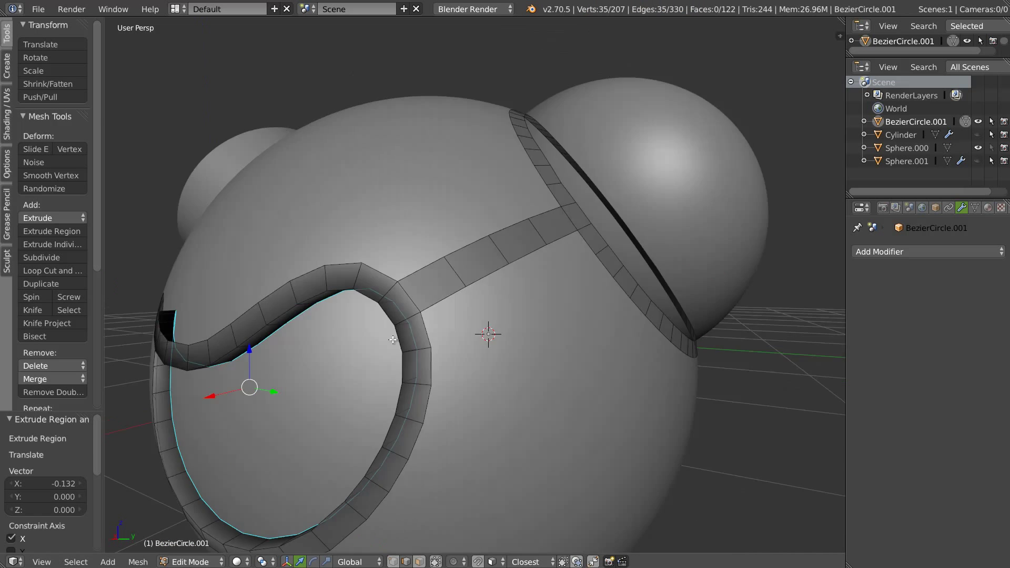
pyautogui.moveTo(350, 343); pyautogui.dragTo(419, 341, button='middle')
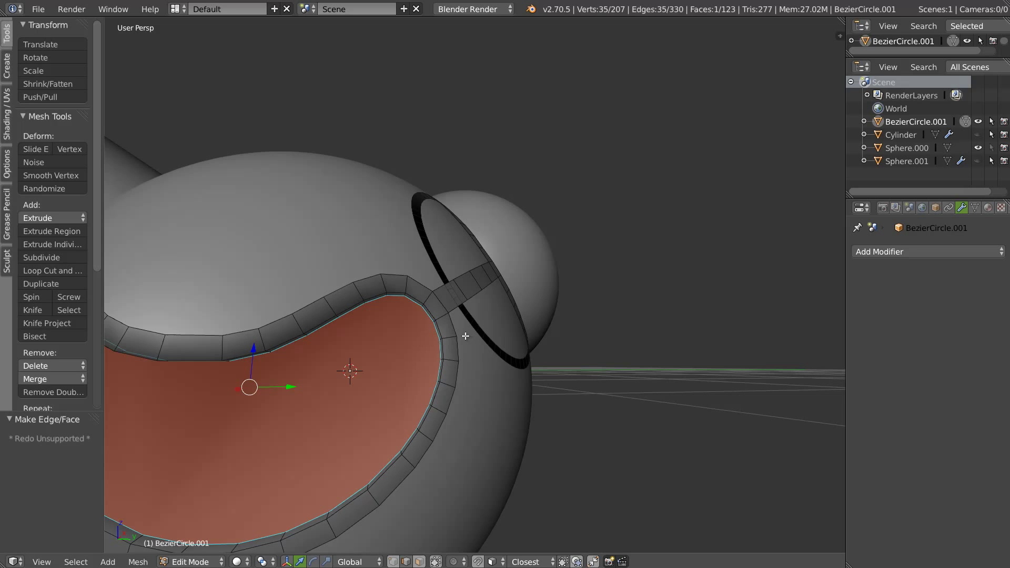
pyautogui.press('i')
pyautogui.click(458, 340)
pyautogui.press('Tab')
pyautogui.scroll(-4, 368, 280)
pyautogui.moveTo(366, 283)
pyautogui.mouseDown(button='middle')
pyautogui.moveTo(330, 334)
pyautogui.moveTo(370, 365)
pyautogui.moveTo(377, 343)
pyautogui.moveTo(333, 315)
pyautogui.moveTo(353, 309)
pyautogui.mouseUp(button='middle')
# - Re-enter edit mode with face selection and adjust the view
pyautogui.press('Tab')
pyautogui.scroll(2, 381, 221)
pyautogui.hotkey('ctrl', 'Tab')
pyautogui.click(321, 287)
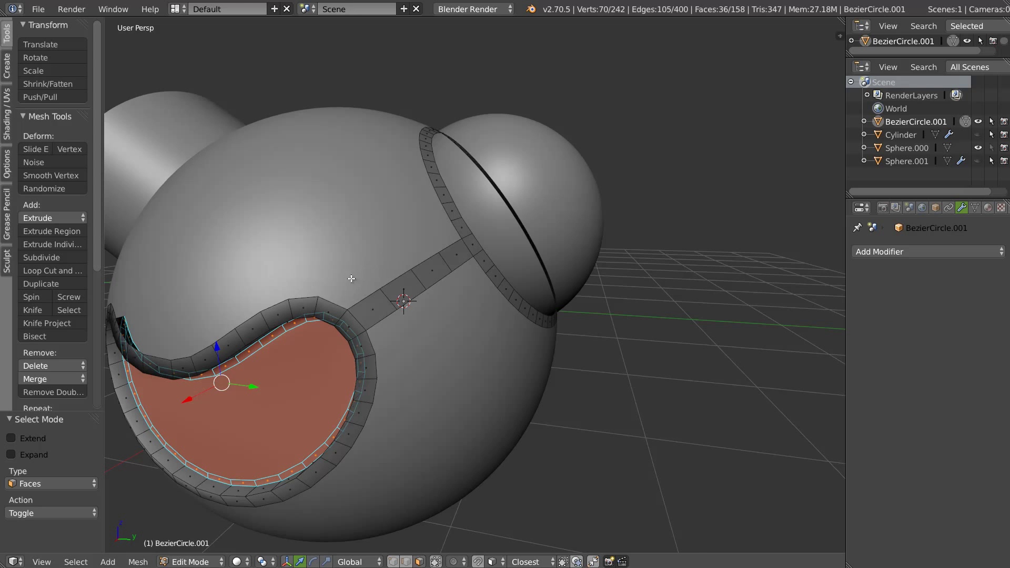
pyautogui.moveTo(347, 256); pyautogui.dragTo(368, 242, button='middle')
# - Add a new grease pencil layer with strokes placed on the Surface
pyautogui.press('n')
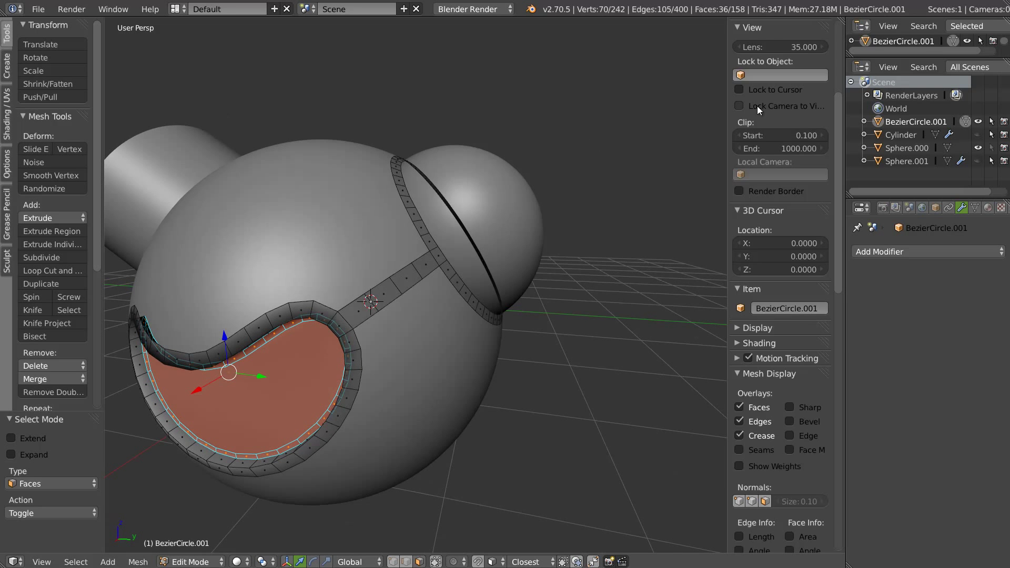
pyautogui.scroll(5, 757, 105)
pyautogui.click(803, 169)
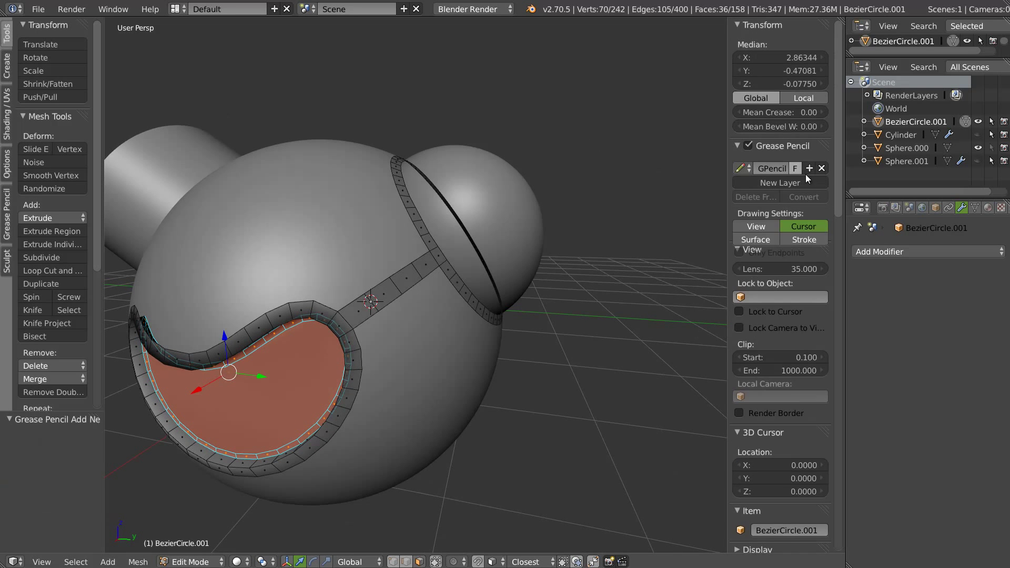
pyautogui.click(754, 239)
pyautogui.scroll(2, 313, 288)
pyautogui.scroll(2, 313, 288)
# - Select the band's edge path, sketch two guide strokes, and try Bsurfaces Add Surface
pyautogui.hotkey('ctrl', 'Tab')
pyautogui.click(279, 260)
pyautogui.rightClick(304, 326)
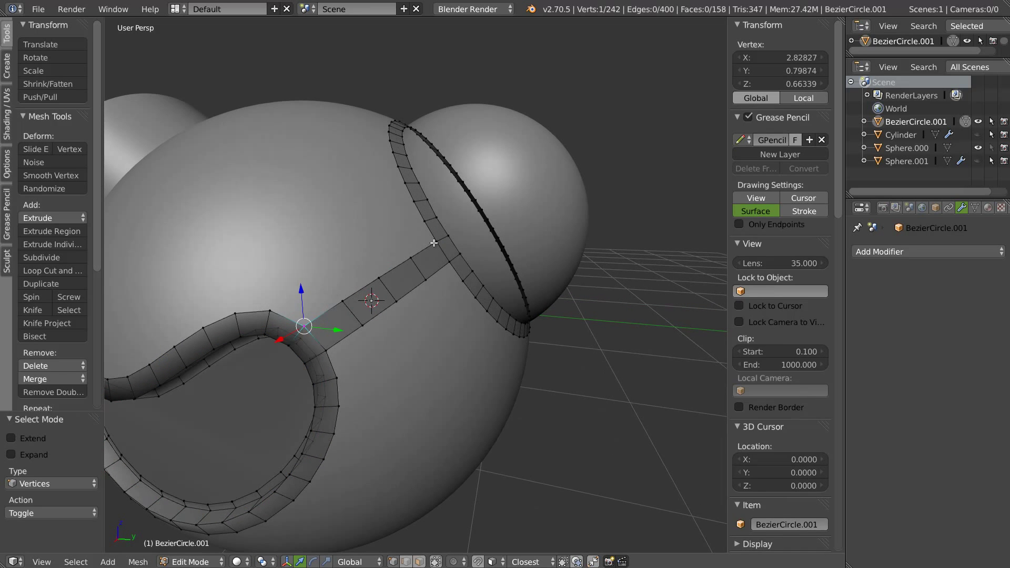
pyautogui.keyDown('ctrl'); pyautogui.click(434, 242); pyautogui.keyUp('ctrl')
pyautogui.moveTo(434, 242); pyautogui.dragTo(336, 202, button='middle')
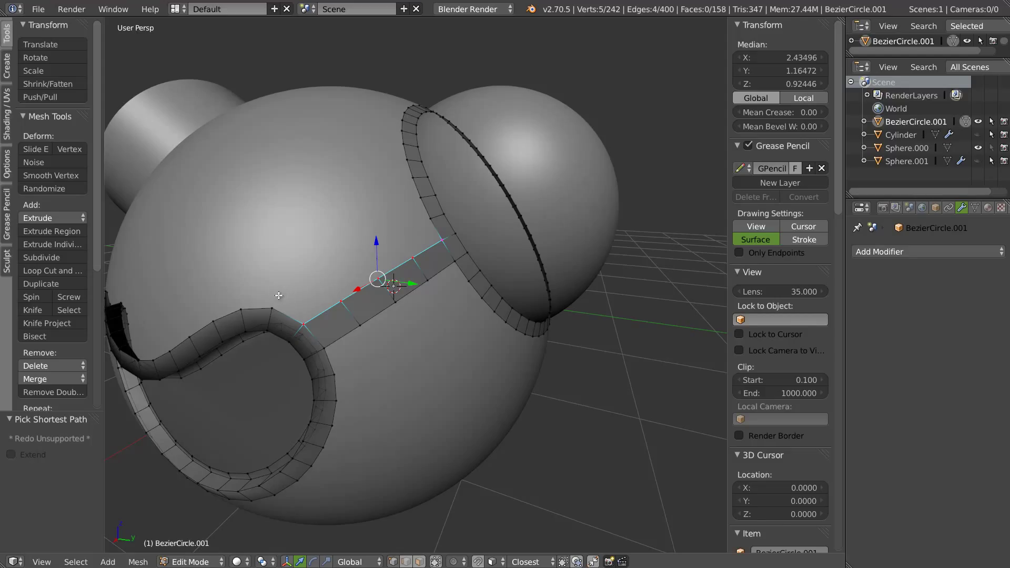
pyautogui.moveTo(279, 295); pyautogui.dragTo(427, 217)
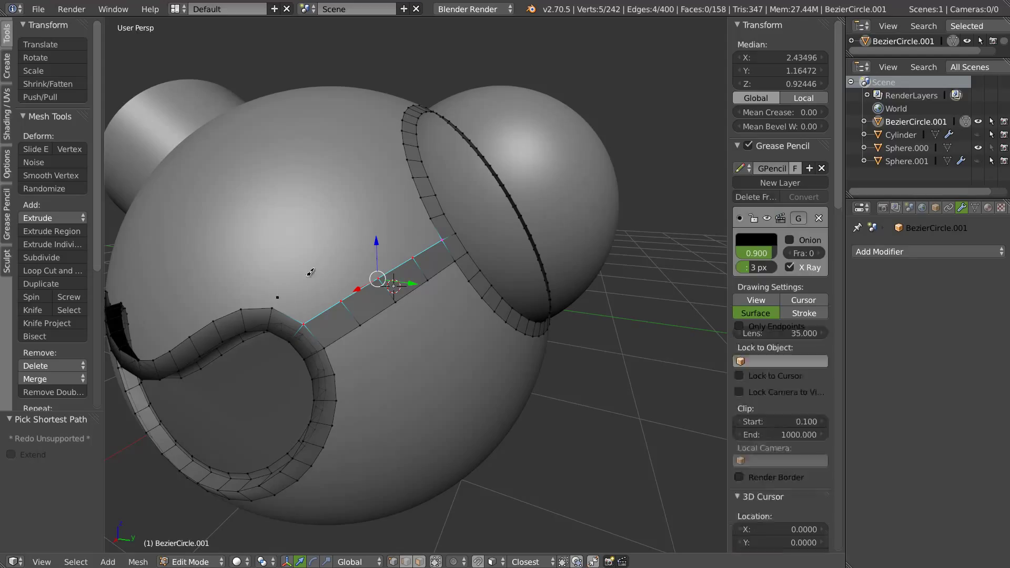
pyautogui.moveTo(240, 293); pyautogui.dragTo(412, 199)
pyautogui.keyDown('shift'); pyautogui.click(426, 215); pyautogui.keyUp('shift')
pyautogui.keyDown('shift'); pyautogui.click(429, 246); pyautogui.keyUp('shift')
pyautogui.keyDown('shift'); pyautogui.click(278, 310); pyautogui.keyUp('shift')
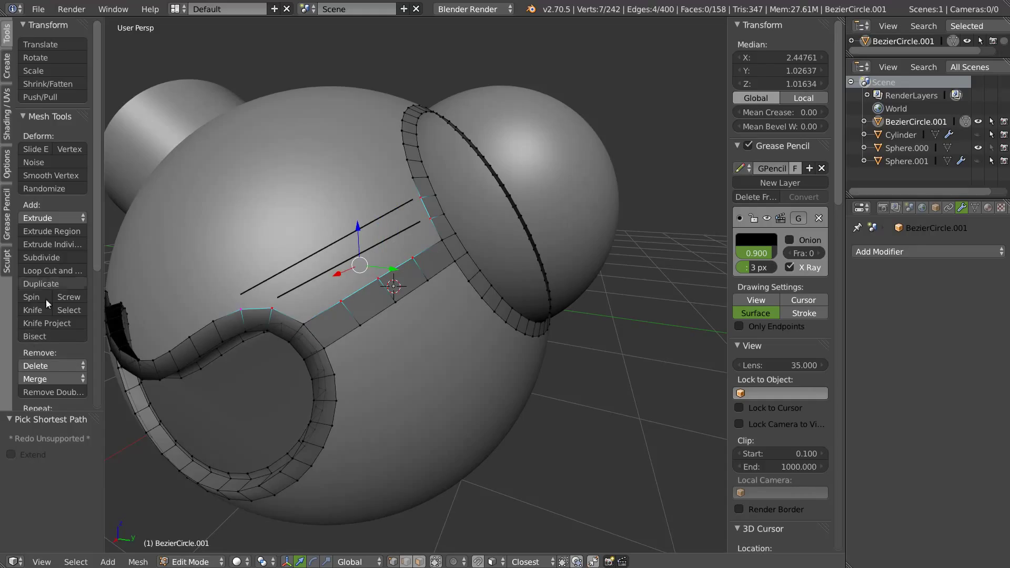
pyautogui.scroll(-8, 69, 258)
pyautogui.click(46, 260)
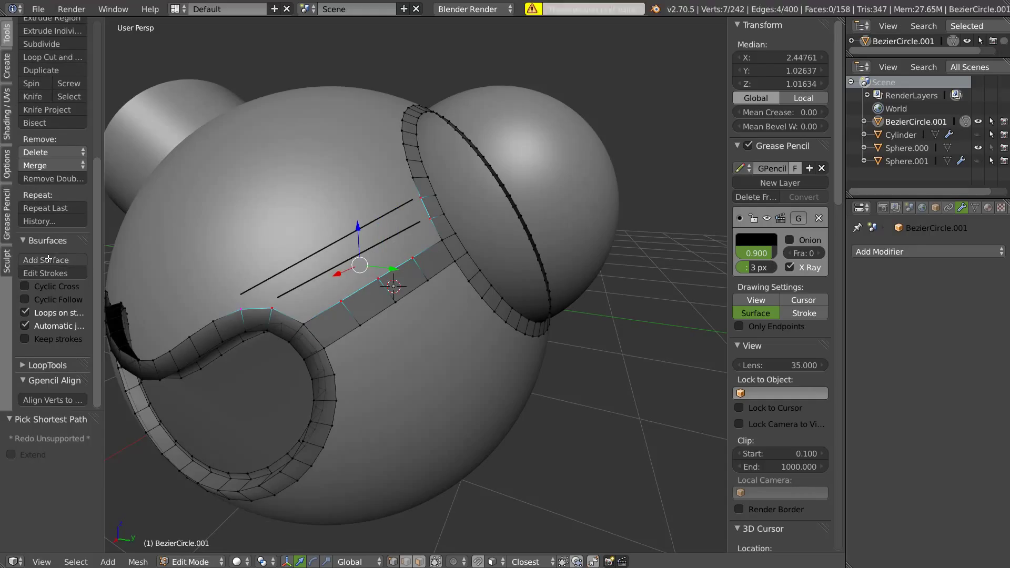
# - Clear the strokes, reselect the band-end edges, and add a face row from one stroke
pyautogui.moveTo(403, 281)
pyautogui.mouseDown(button='middle')
pyautogui.moveTo(437, 279)
pyautogui.moveTo(416, 262)
pyautogui.mouseUp(button='middle')
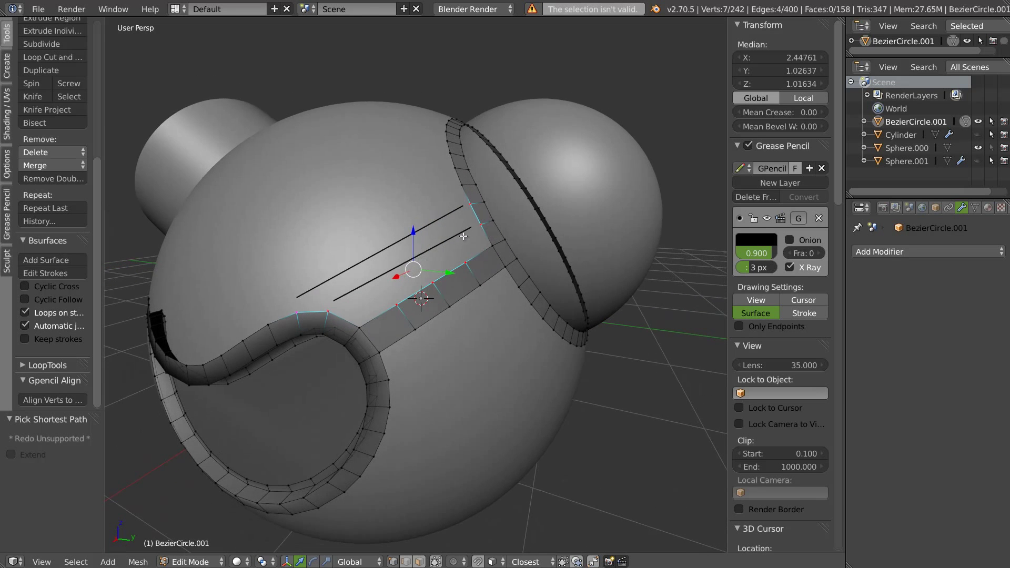
pyautogui.moveTo(464, 237); pyautogui.dragTo(424, 235, button='middle')
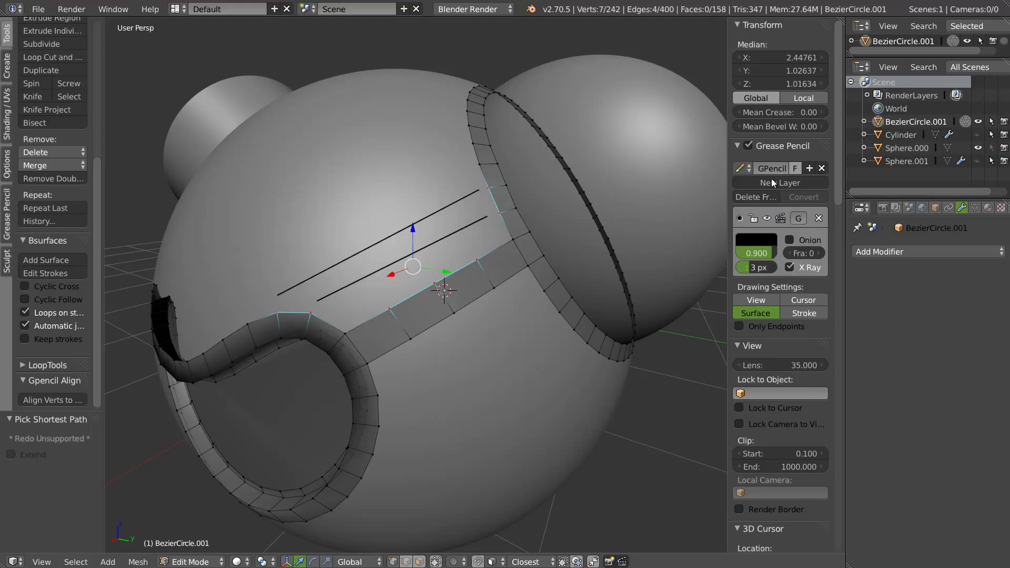
pyautogui.click(818, 218)
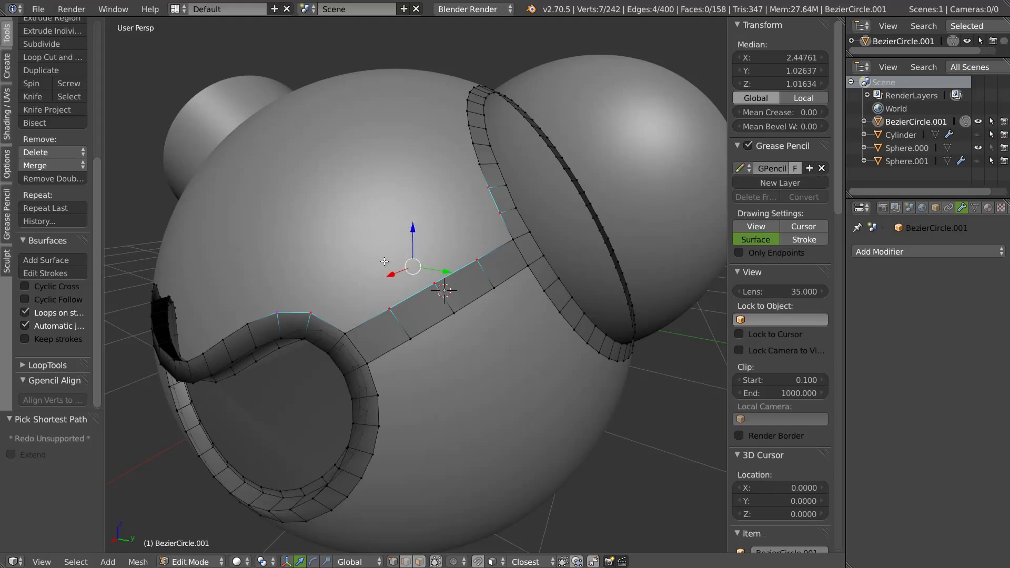
pyautogui.keyDown('shift'); pyautogui.rightClick(305, 311); pyautogui.keyUp('shift')
pyautogui.keyDown('shift'); pyautogui.rightClick(489, 200); pyautogui.keyUp('shift')
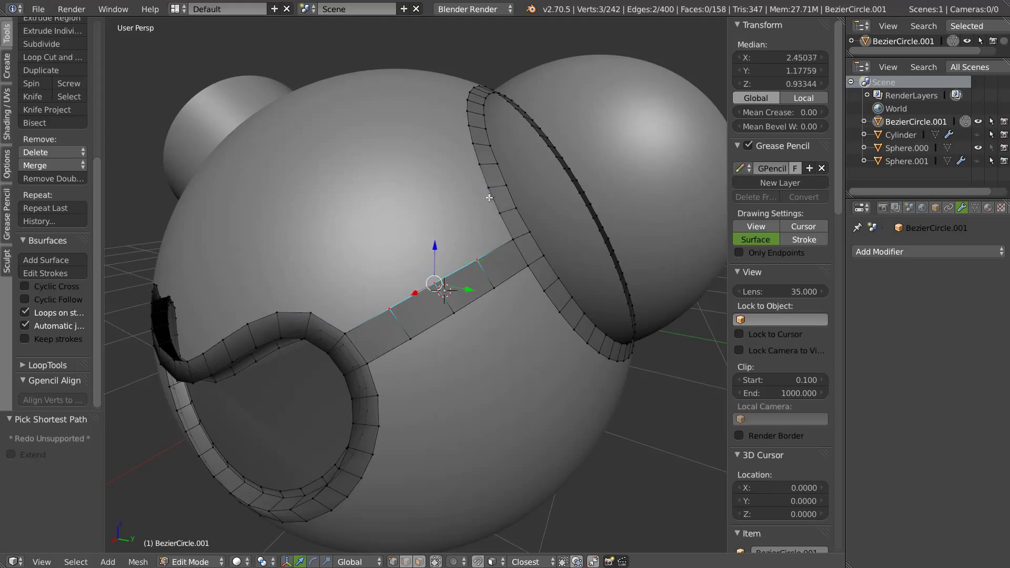
pyautogui.keyDown('shift'); pyautogui.rightClick(348, 333); pyautogui.keyUp('shift')
pyautogui.keyDown('shift'); pyautogui.rightClick(505, 242); pyautogui.keyUp('shift')
pyautogui.keyDown('ctrl'); pyautogui.moveTo(312, 303); pyautogui.dragTo(488, 216); pyautogui.keyUp('ctrl')
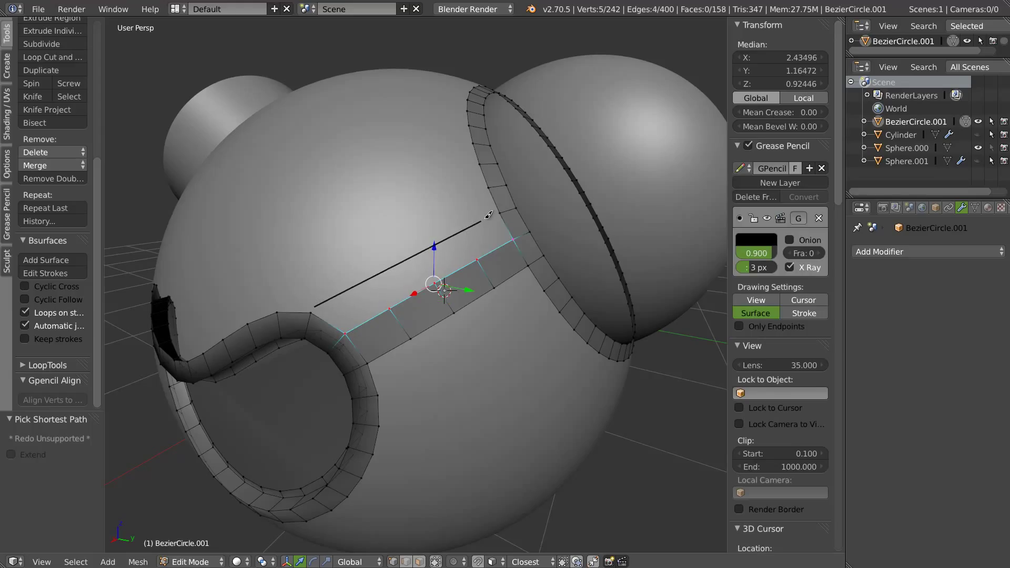
pyautogui.click(46, 259)
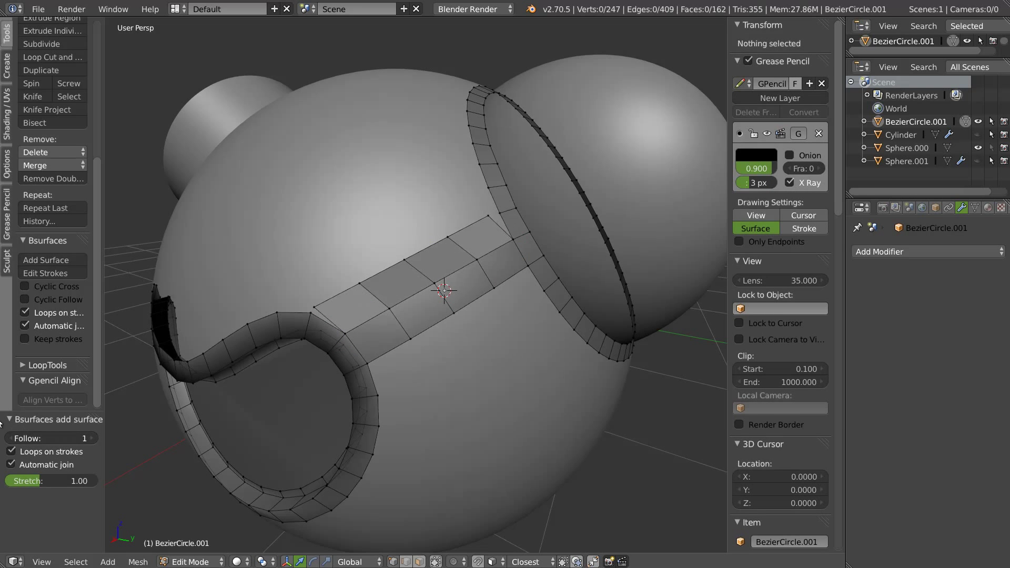
# - Move the new row's end vertex into place and set Double Threshold to 0.3
pyautogui.moveTo(368, 294); pyautogui.dragTo(316, 326, button='middle')
pyautogui.rightClick(316, 324)
pyautogui.press('g')
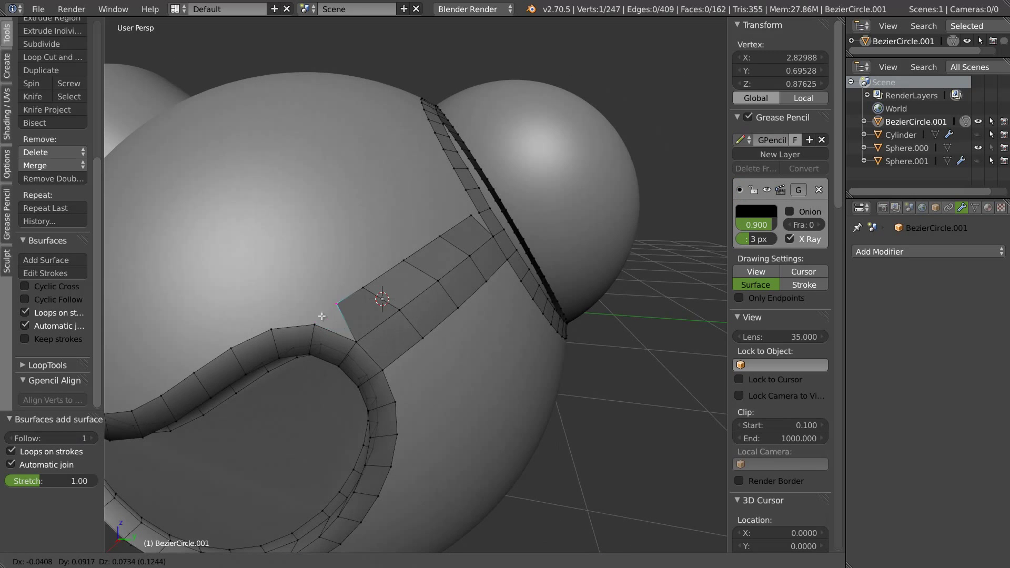
pyautogui.click(322, 316)
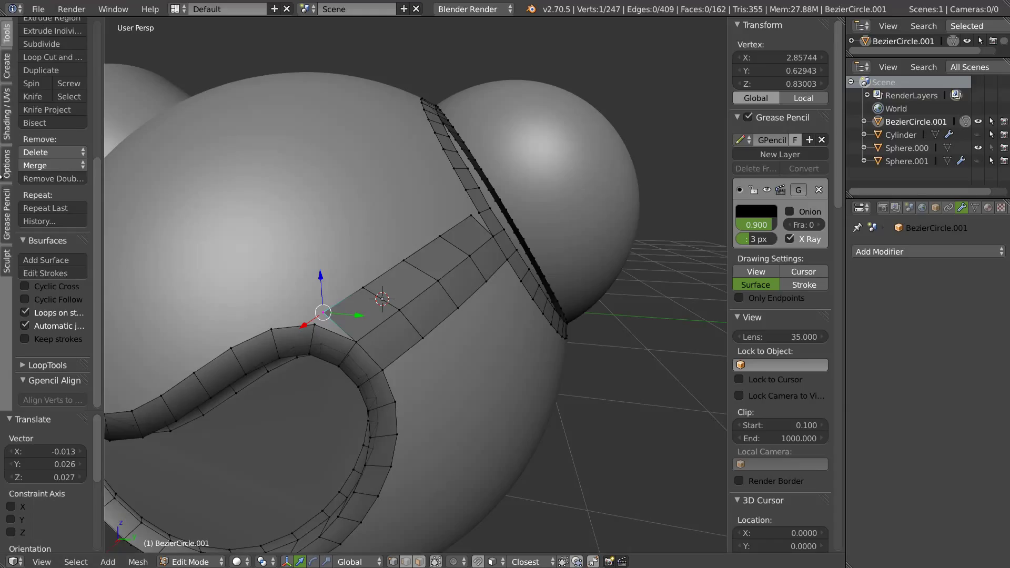
pyautogui.click(7, 163)
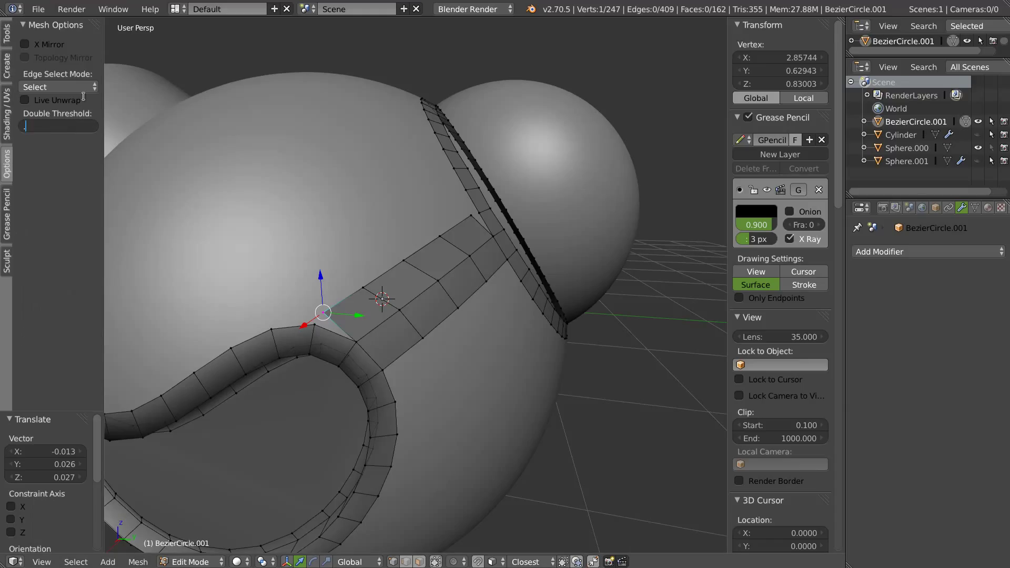
pyautogui.write('3')
pyautogui.press('Return')
# - Move an end vertex toward the groove corner, try a merge, then undo it
pyautogui.press('g')
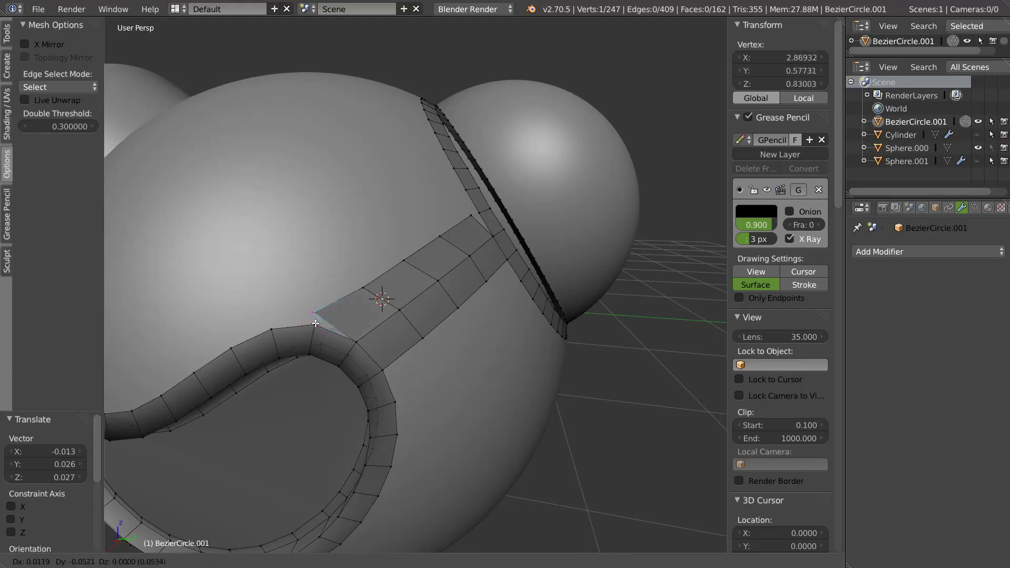
pyautogui.click(326, 331)
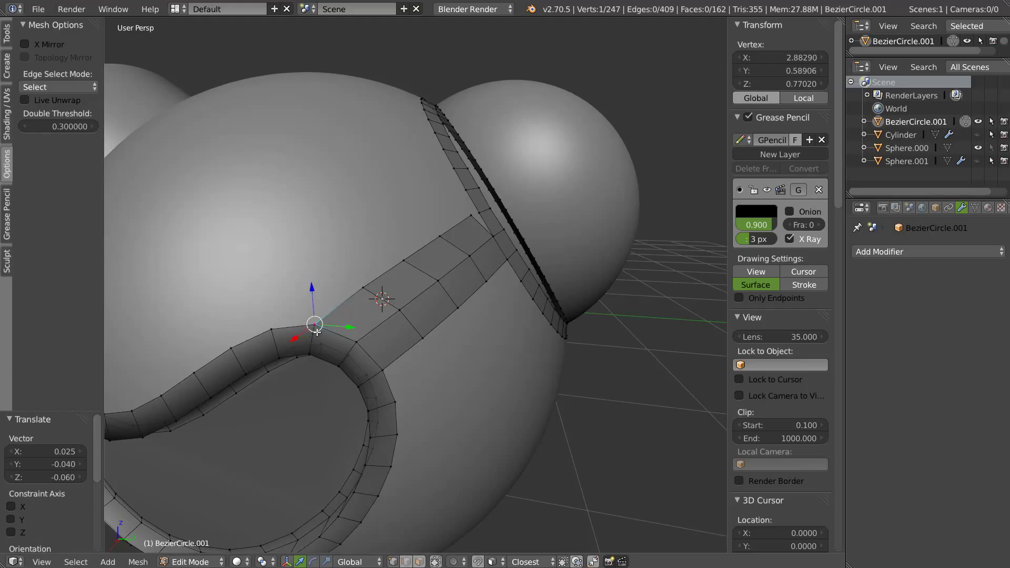
pyautogui.click(138, 562)
pyautogui.press('g')
pyautogui.click(428, 306)
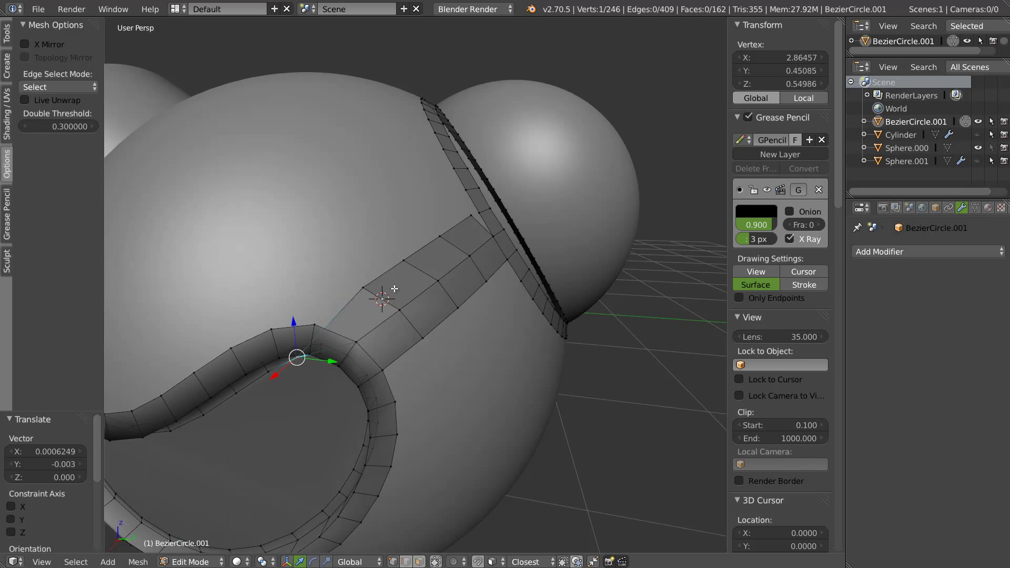
pyautogui.hotkey('ctrl', 'z')
# - Lower the merge distance to 0.1 and weld the first end vertex onto the groove corner
pyautogui.moveTo(312, 354)
pyautogui.mouseDown(button='middle')
pyautogui.moveTo(323, 329)
pyautogui.moveTo(168, 133)
pyautogui.mouseUp(button='middle')
pyautogui.press('g')
pyautogui.click(322, 330)
pyautogui.hotkey('ctrl', 'space')
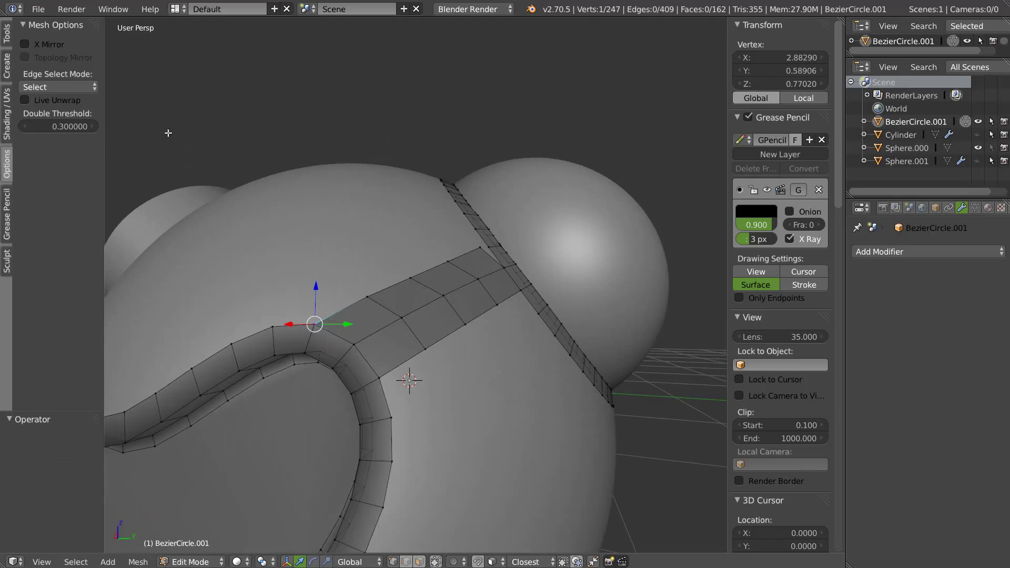
pyautogui.click(63, 127)
pyautogui.press('g')
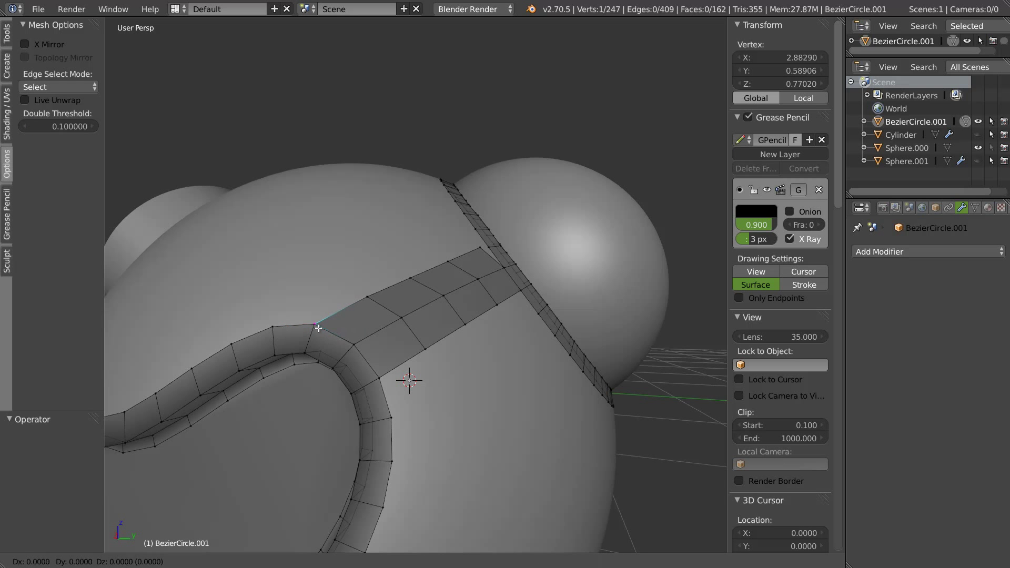
pyautogui.click(318, 330)
# - Weld the other end vertex into the groove corner and fine-tune its position
pyautogui.moveTo(456, 266)
pyautogui.mouseDown(button='middle')
pyautogui.moveTo(558, 242)
pyautogui.moveTo(496, 271)
pyautogui.mouseUp(button='middle')
pyautogui.press('g')
pyautogui.click(578, 237)
pyautogui.press('g')
pyautogui.click(440, 289)
pyautogui.press('g')
pyautogui.press('g')
pyautogui.click(474, 275)
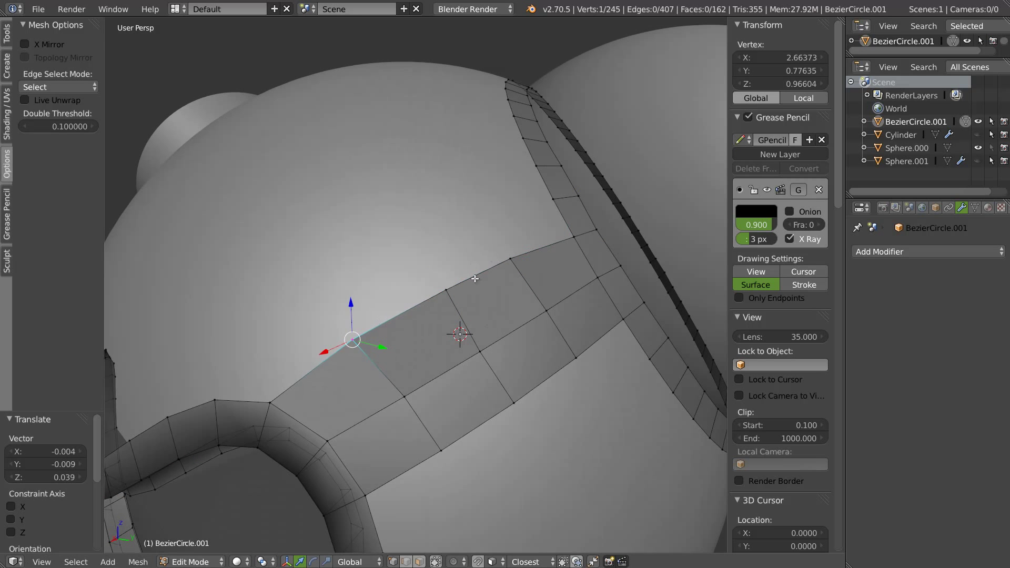
# - Select the edge path along the band's upper side and sketch a curved guide stroke above it
pyautogui.scroll(-3, 401, 278)
pyautogui.rightClick(341, 352)
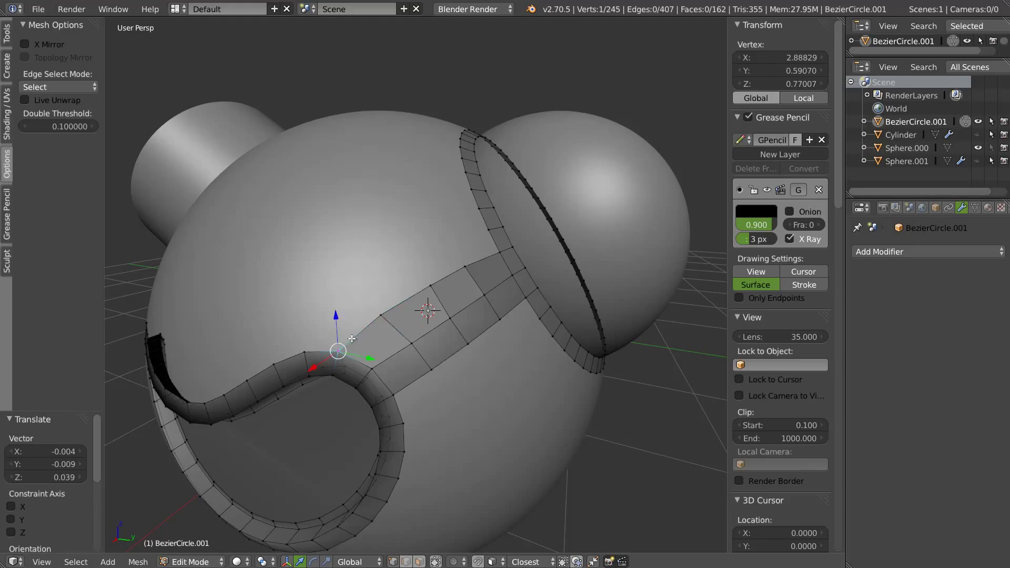
pyautogui.keyDown('ctrl'); pyautogui.rightClick(499, 251); pyautogui.keyUp('ctrl')
pyautogui.moveTo(305, 336); pyautogui.dragTo(333, 302)
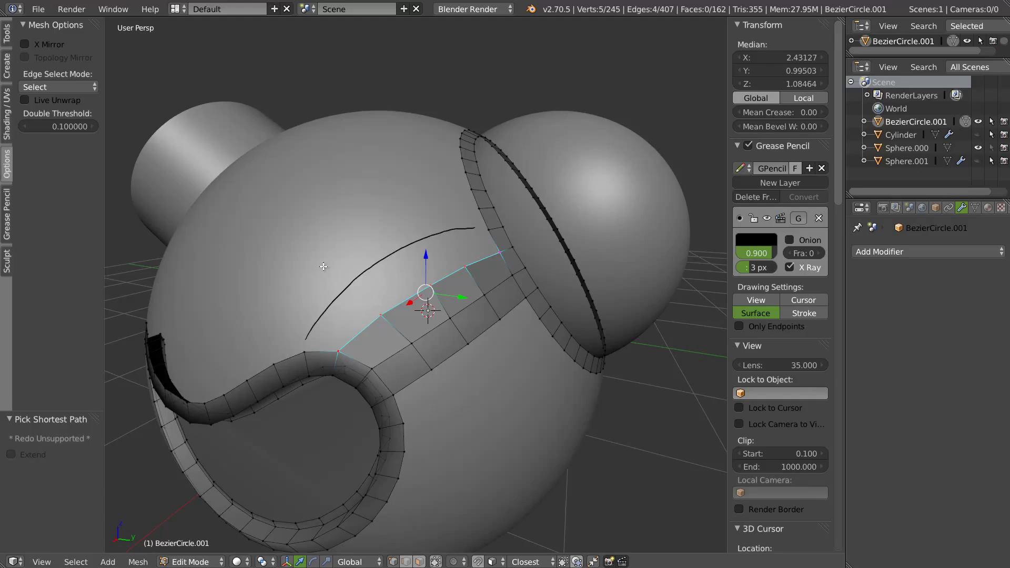
# - Build a surface patch from the curved stroke with Follow reduced to 1
pyautogui.click(7, 35)
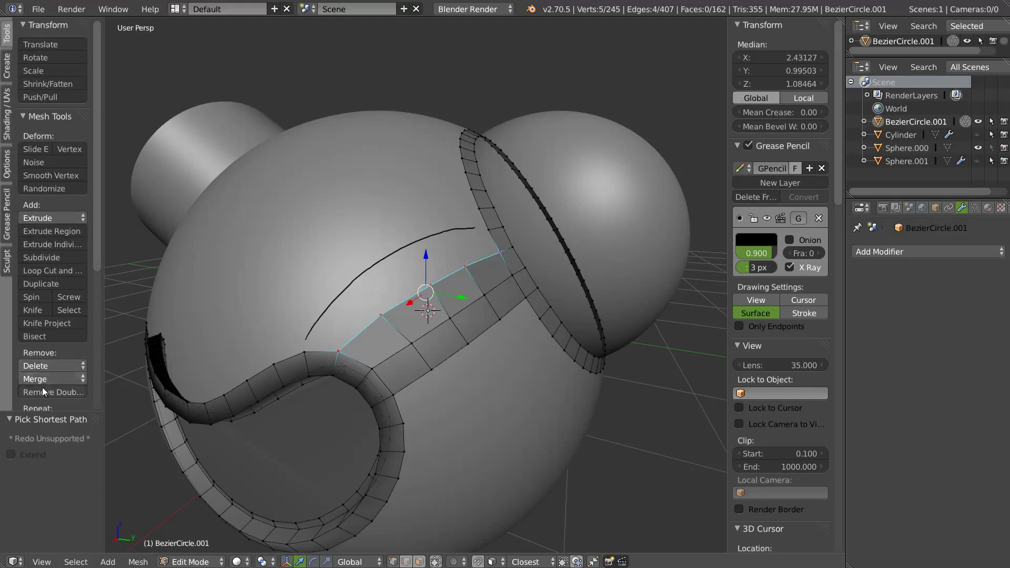
pyautogui.moveTo(43, 387); pyautogui.dragTo(54, 247, button='middle')
pyautogui.click(45, 328)
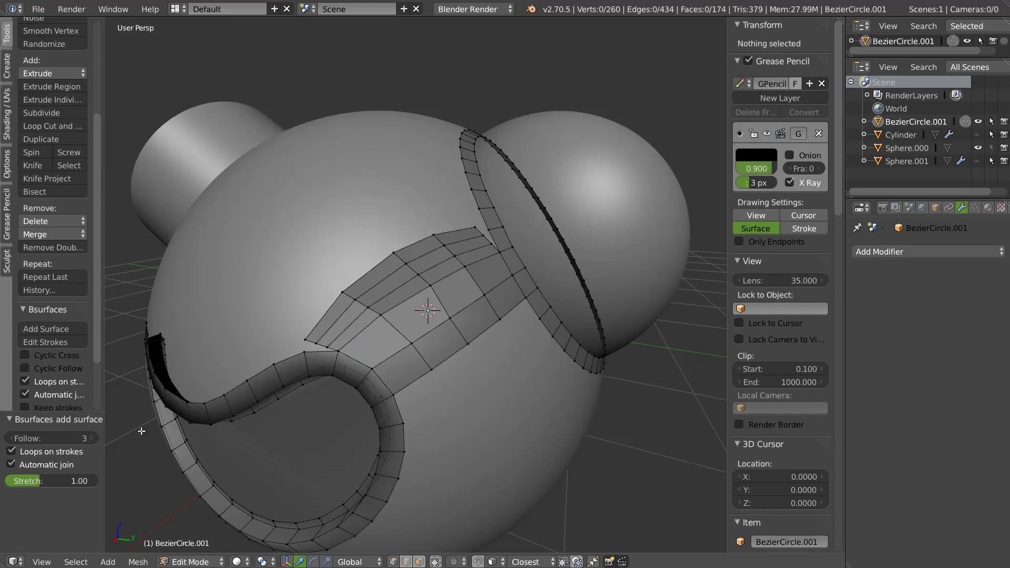
pyautogui.click(18, 435)
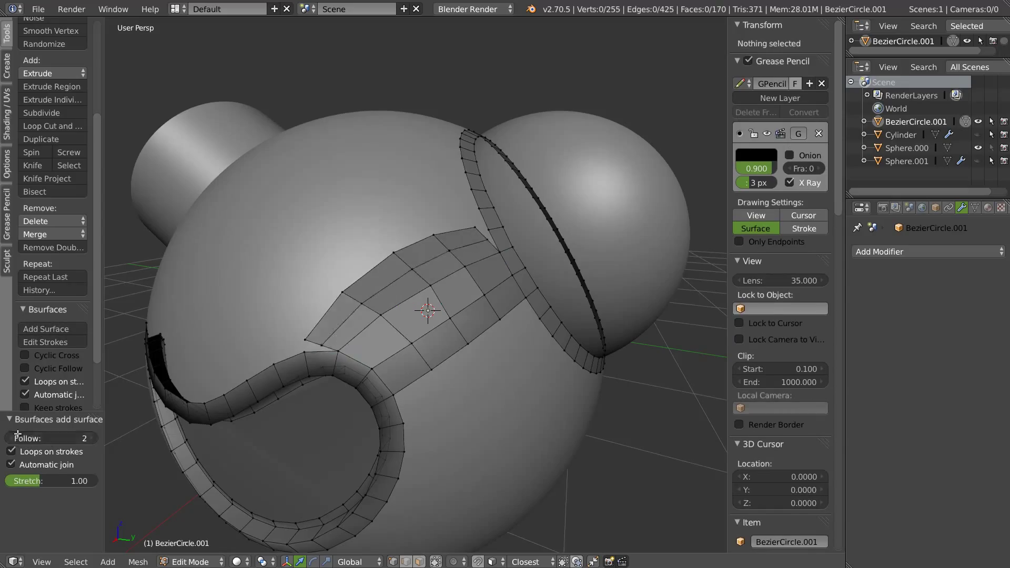
# - Move the new patch's corner vertex over and weld it into the ring
pyautogui.rightClick(304, 342)
pyautogui.press('g')
pyautogui.click(357, 284)
pyautogui.press('g')
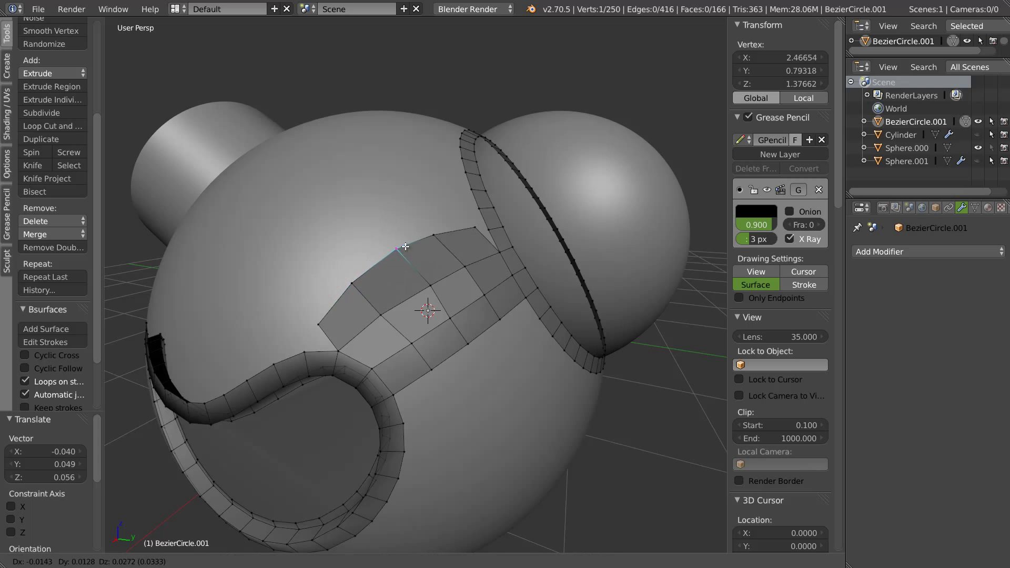
pyautogui.click(405, 246)
pyautogui.moveTo(405, 246); pyautogui.dragTo(489, 231, button='middle')
pyautogui.press('g')
pyautogui.click(494, 233)
# - Weld the neighbouring top-edge vertices of the patch into the ring
pyautogui.rightClick(431, 232)
pyautogui.press('g')
pyautogui.click(447, 241)
pyautogui.rightClick(392, 245)
pyautogui.press('g')
pyautogui.click(411, 254)
# - Nudge several more patch vertices into tidy positions
pyautogui.press('g')
pyautogui.click(413, 256)
pyautogui.press('g')
pyautogui.click(399, 258)
pyautogui.moveTo(399, 258)
pyautogui.mouseDown(button='middle')
pyautogui.moveTo(352, 283)
pyautogui.moveTo(429, 314)
pyautogui.moveTo(386, 456)
pyautogui.mouseUp(button='middle')
pyautogui.press('g')
pyautogui.click(372, 283)
# - Fill the gap in the strip with faces
pyautogui.moveTo(405, 405); pyautogui.dragTo(411, 329, button='middle')
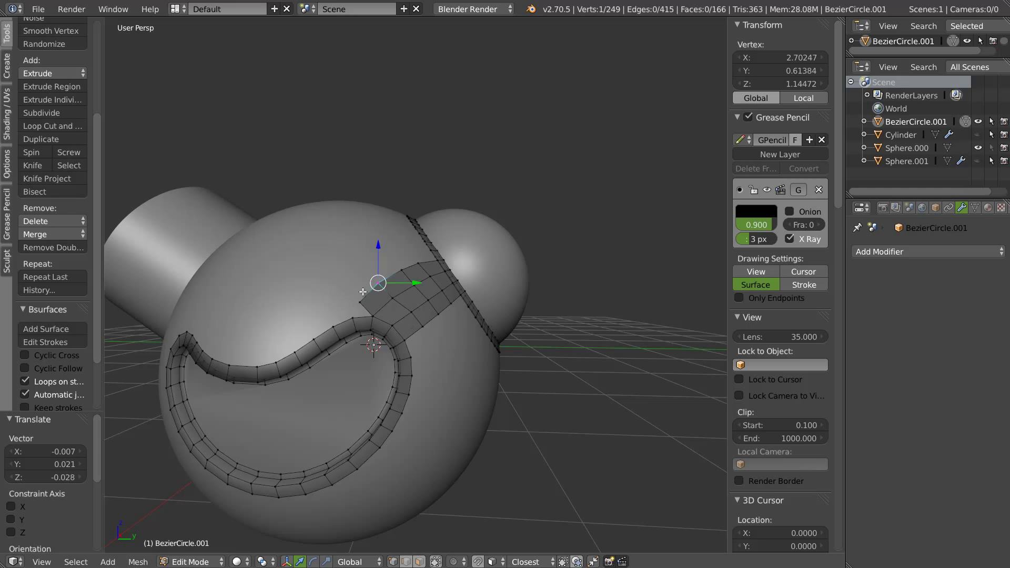
pyautogui.moveTo(363, 291); pyautogui.dragTo(496, 205, button='middle')
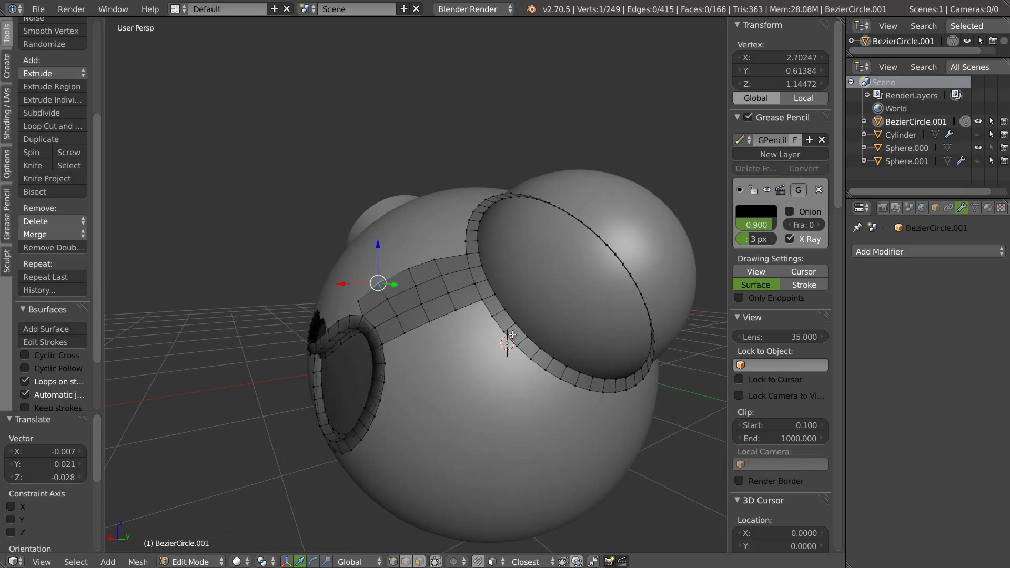
pyautogui.moveTo(525, 367); pyautogui.dragTo(474, 378, button='middle')
pyautogui.rightClick(400, 372)
pyautogui.press('f')
pyautogui.press('f')
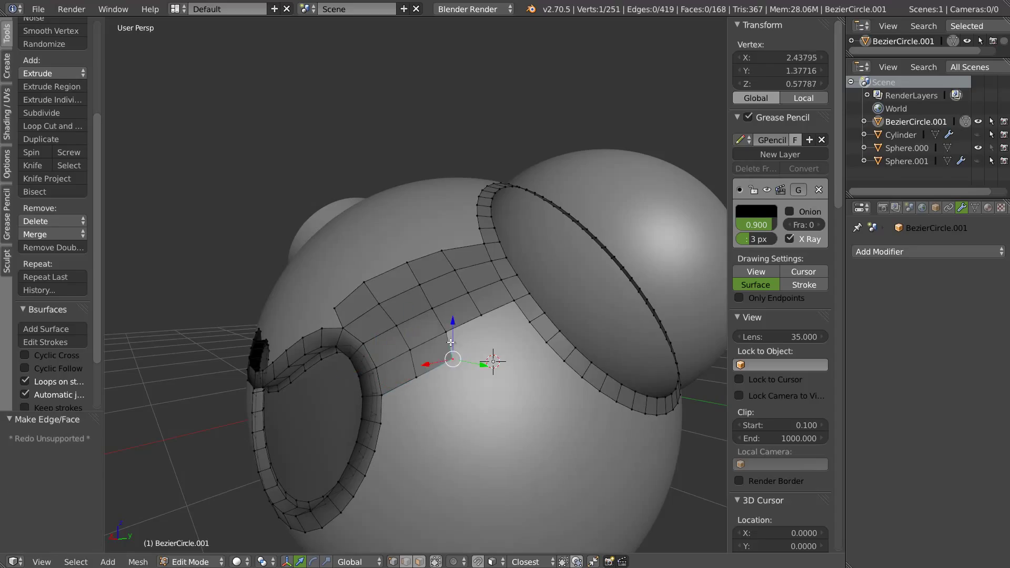
pyautogui.press('f')
# - Fill the remaining band gap with a face and reposition two band vertices
pyautogui.keyDown('shift'); pyautogui.rightClick(521, 300); pyautogui.keyUp('shift')
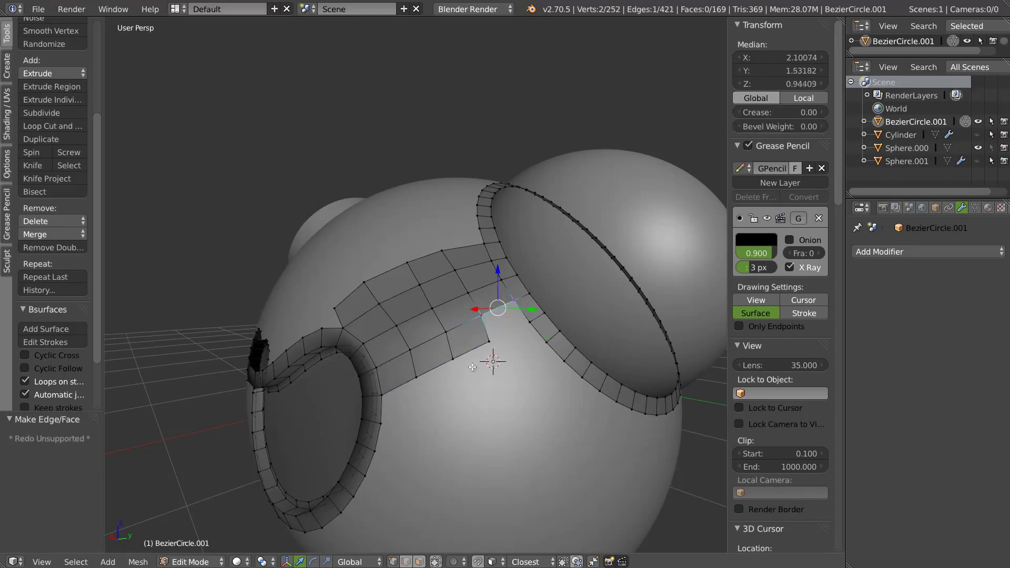
pyautogui.press('f')
pyautogui.rightClick(429, 381)
pyautogui.press('g')
pyautogui.click(423, 383)
pyautogui.press('g')
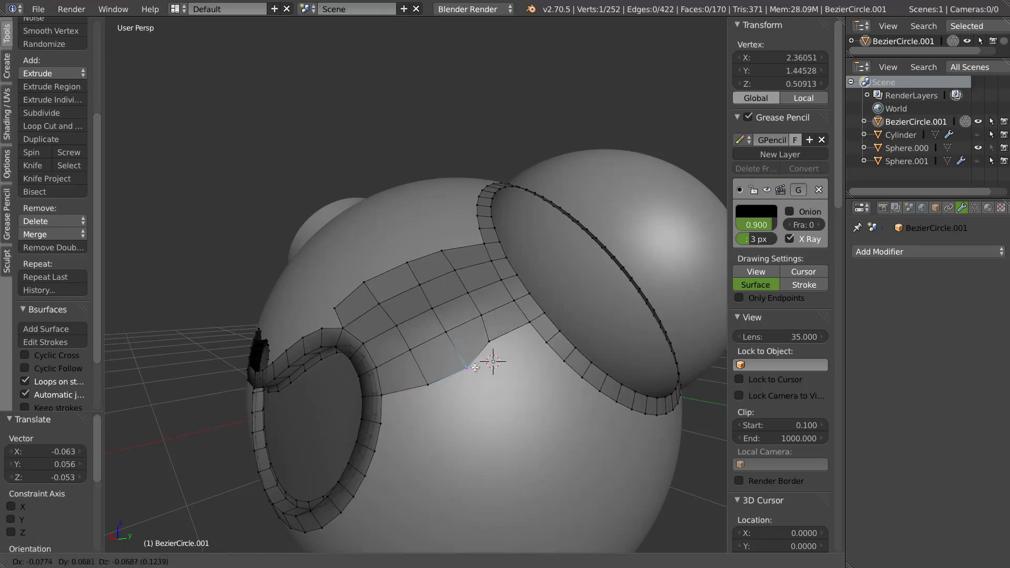
pyautogui.click(504, 346)
# - Select the band's lower-edge vertices plus three ring-edge vertices
pyautogui.rightClick(384, 396)
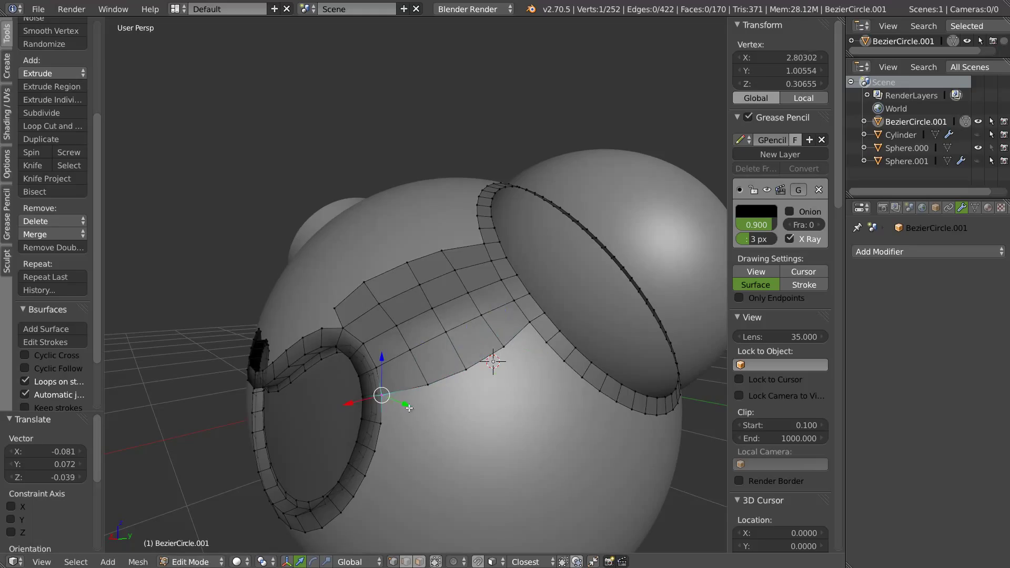
pyautogui.keyDown('ctrl'); pyautogui.rightClick(531, 321); pyautogui.keyUp('ctrl')
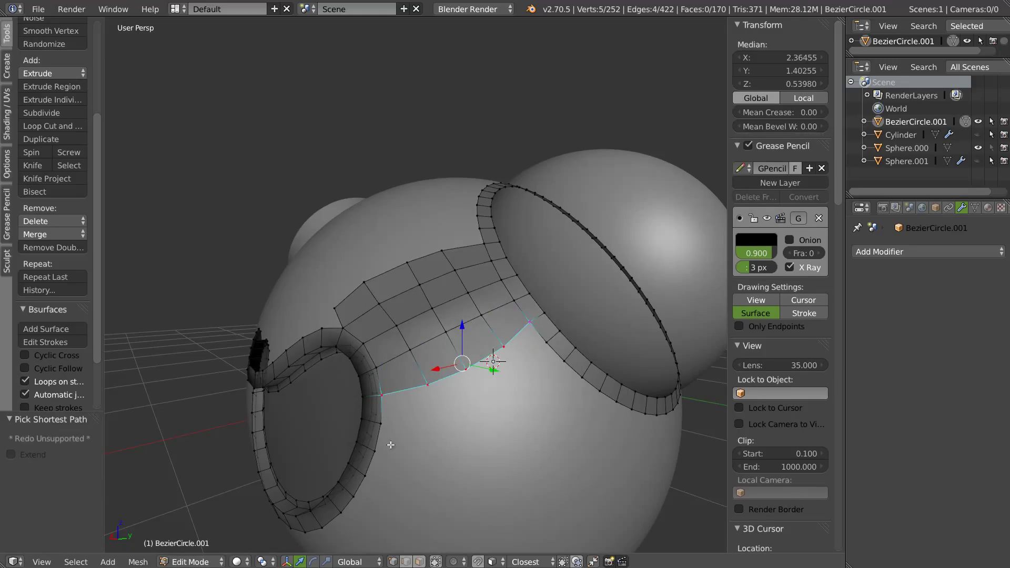
pyautogui.rightClick(383, 401)
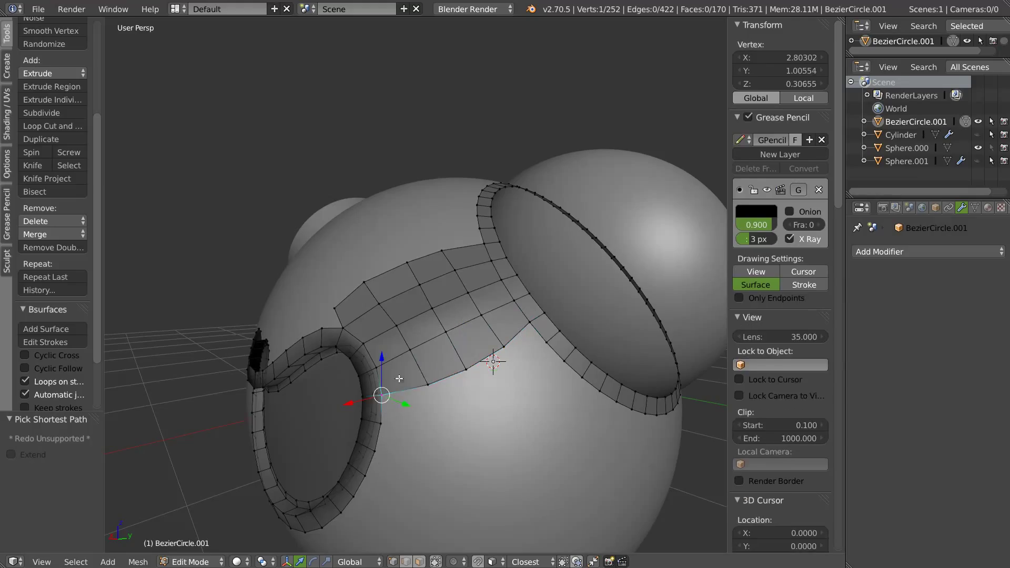
pyautogui.rightClick(428, 386)
pyautogui.keyDown('shift'); pyautogui.rightClick(466, 370); pyautogui.keyUp('shift')
pyautogui.keyDown('shift'); pyautogui.rightClick(504, 346); pyautogui.keyUp('shift')
pyautogui.keyDown('shift'); pyautogui.rightClick(547, 342); pyautogui.keyUp('shift')
pyautogui.keyDown('shift'); pyautogui.rightClick(564, 361); pyautogui.keyUp('shift')
pyautogui.keyDown('shift'); pyautogui.rightClick(582, 376); pyautogui.keyUp('shift')
pyautogui.keyDown('shift'); pyautogui.rightClick(380, 423); pyautogui.keyUp('shift')
pyautogui.keyDown('shift'); pyautogui.rightClick(375, 451); pyautogui.keyUp('shift')
pyautogui.keyDown('shift'); pyautogui.rightClick(365, 476); pyautogui.keyUp('shift')
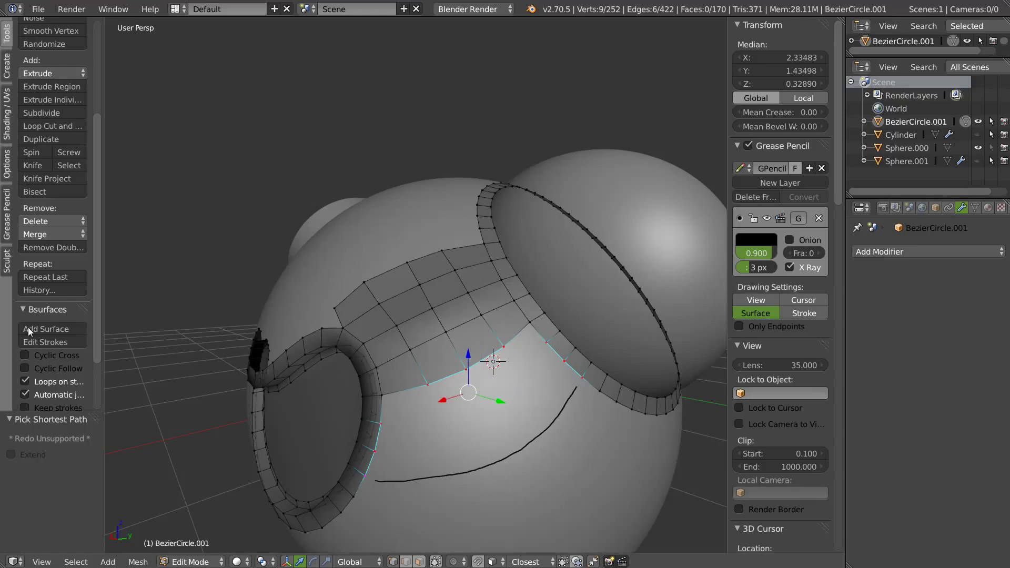
# - Attempt a surface from the guide stroke, then switch to object mode
pyautogui.click(41, 329)
pyautogui.moveTo(538, 309)
pyautogui.mouseDown(button='middle')
pyautogui.moveTo(459, 251)
pyautogui.moveTo(478, 293)
pyautogui.moveTo(363, 307)
pyautogui.mouseUp(button='middle')
pyautogui.press('Tab')
pyautogui.press('Tab')
pyautogui.moveTo(366, 298); pyautogui.dragTo(376, 296, button='right')
# - Select the band's lower edge and build a grid surface from the guide stroke
pyautogui.rightClick(444, 274)
pyautogui.moveTo(443, 273); pyautogui.dragTo(447, 273, button='right')
pyautogui.moveTo(516, 298); pyautogui.dragTo(400, 368, button='middle')
pyautogui.rightClick(374, 398)
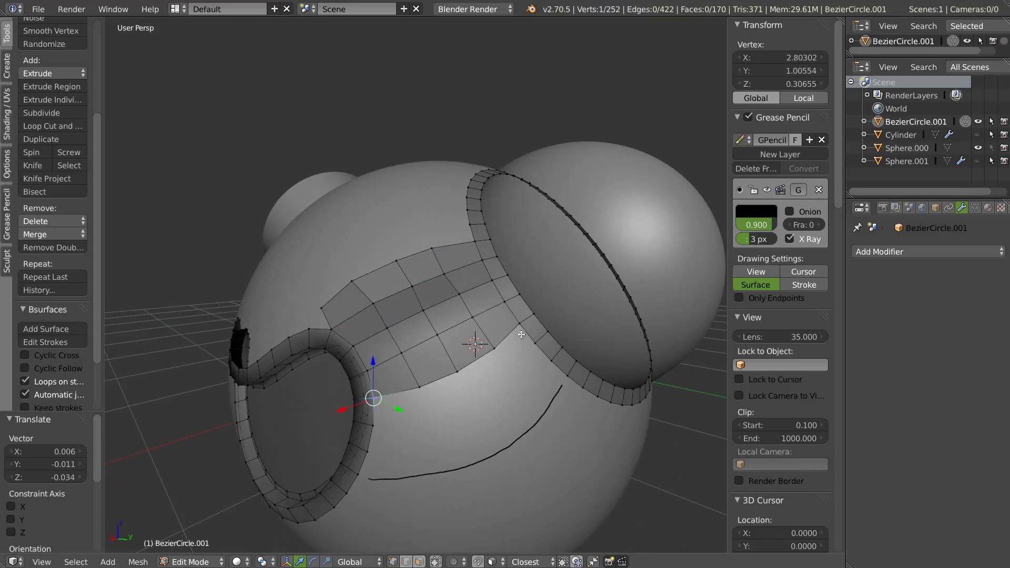
pyautogui.keyDown('ctrl'); pyautogui.rightClick(521, 323); pyautogui.keyUp('ctrl')
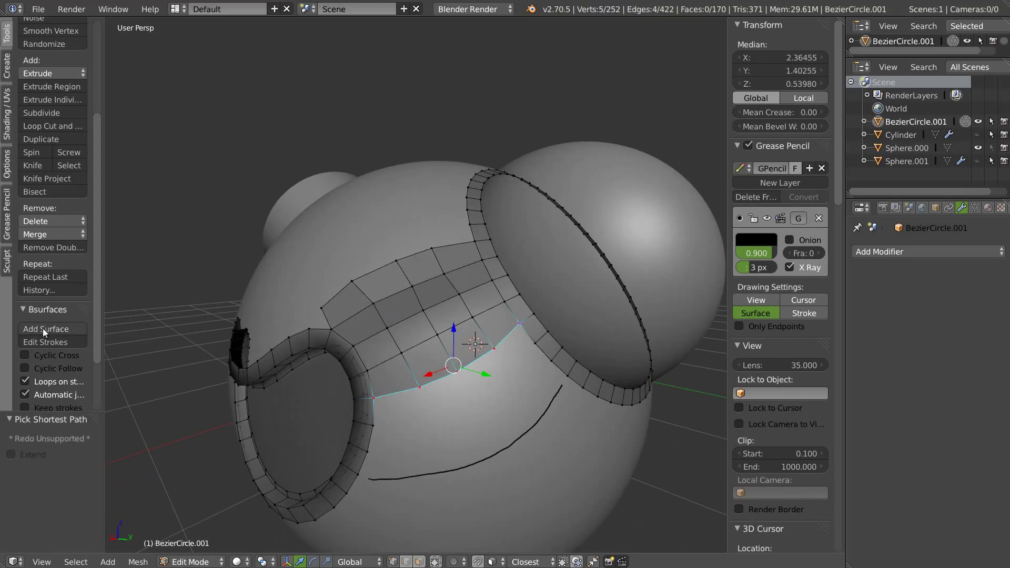
pyautogui.click(43, 329)
# - Weld the grid's corner vertices onto the ring and the band corner
pyautogui.moveTo(536, 347); pyautogui.dragTo(523, 349, button='middle')
pyautogui.moveTo(531, 350)
pyautogui.mouseDown(button='right')
pyautogui.moveTo(518, 367)
pyautogui.moveTo(561, 406)
pyautogui.moveTo(573, 400)
pyautogui.mouseUp(button='right')
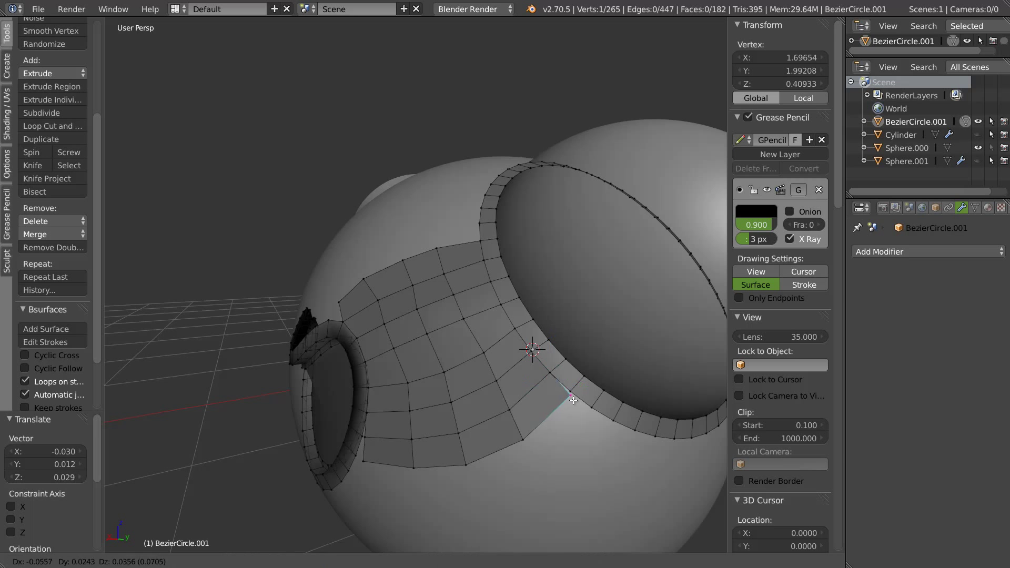
pyautogui.moveTo(573, 400)
pyautogui.mouseDown(button='middle')
pyautogui.moveTo(500, 315)
pyautogui.moveTo(453, 226)
pyautogui.mouseUp(button='middle')
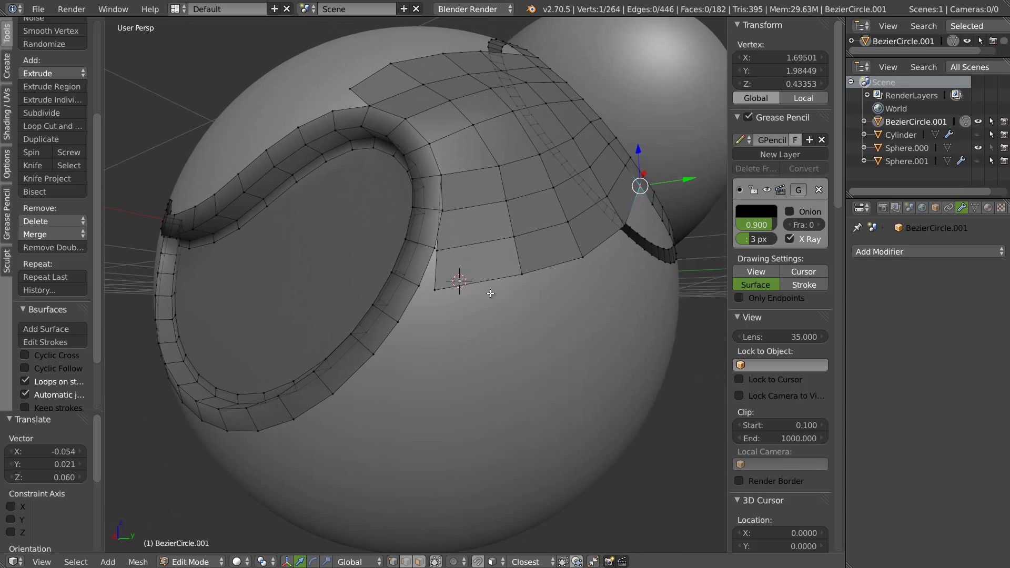
pyautogui.moveTo(443, 218); pyautogui.dragTo(450, 224, button='right')
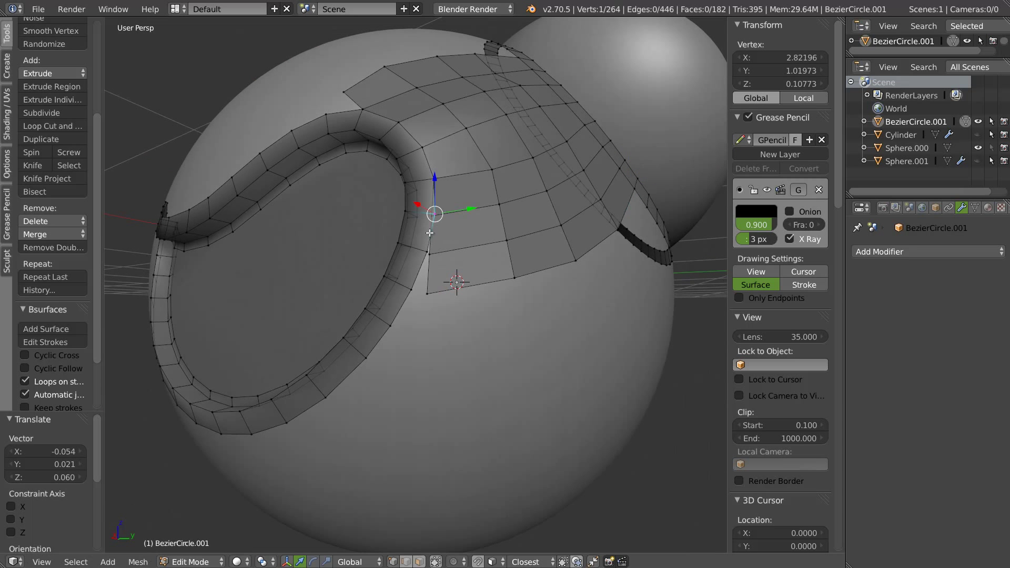
pyautogui.moveTo(451, 221); pyautogui.dragTo(463, 253, button='middle')
pyautogui.scroll(3, 506, 331)
pyautogui.moveTo(478, 371)
pyautogui.mouseDown(button='right')
pyautogui.moveTo(479, 354)
pyautogui.moveTo(481, 452)
pyautogui.mouseUp(button='right')
pyautogui.moveTo(481, 453); pyautogui.dragTo(462, 402, button='middle')
pyautogui.scroll(1, 462, 402)
pyautogui.moveTo(353, 102); pyautogui.dragTo(312, 184, button='right')
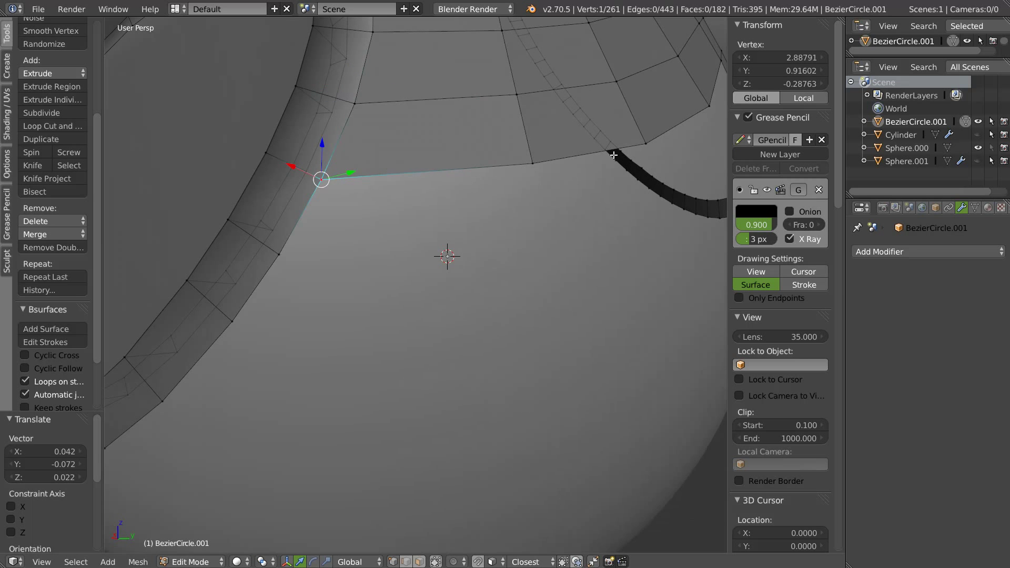
# - Reposition another grid vertex on the sphere and select the new strip of faces
pyautogui.scroll(-3, 614, 155)
pyautogui.moveTo(614, 155); pyautogui.dragTo(447, 168, button='middle')
pyautogui.rightClick(426, 146)
pyautogui.moveTo(441, 174); pyautogui.dragTo(464, 274, button='right')
pyautogui.moveTo(464, 274)
pyautogui.mouseDown(button='middle')
pyautogui.moveTo(532, 239)
pyautogui.moveTo(554, 159)
pyautogui.mouseUp(button='middle')
pyautogui.press('g')
pyautogui.click(482, 159)
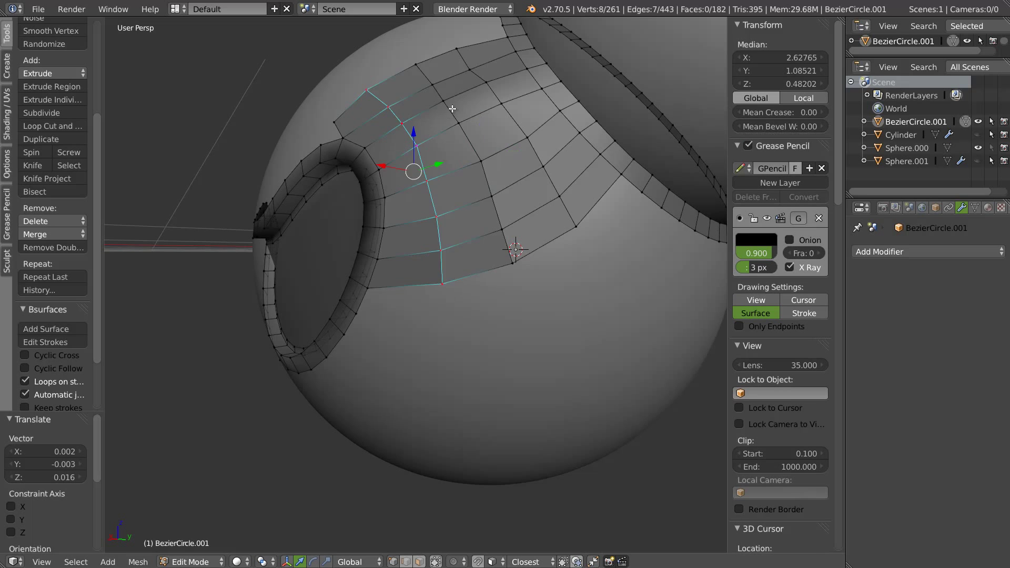
pyautogui.keyDown('alt'); pyautogui.rightClick(400, 105); pyautogui.keyUp('alt')
pyautogui.keyDown('alt'); pyautogui.keyDown('shift'); pyautogui.rightClick(547, 174); pyautogui.keyUp('shift'); pyautogui.keyUp('alt')
# - Smooth the vertices of the selected new strip and return to object mode
pyautogui.press('w')
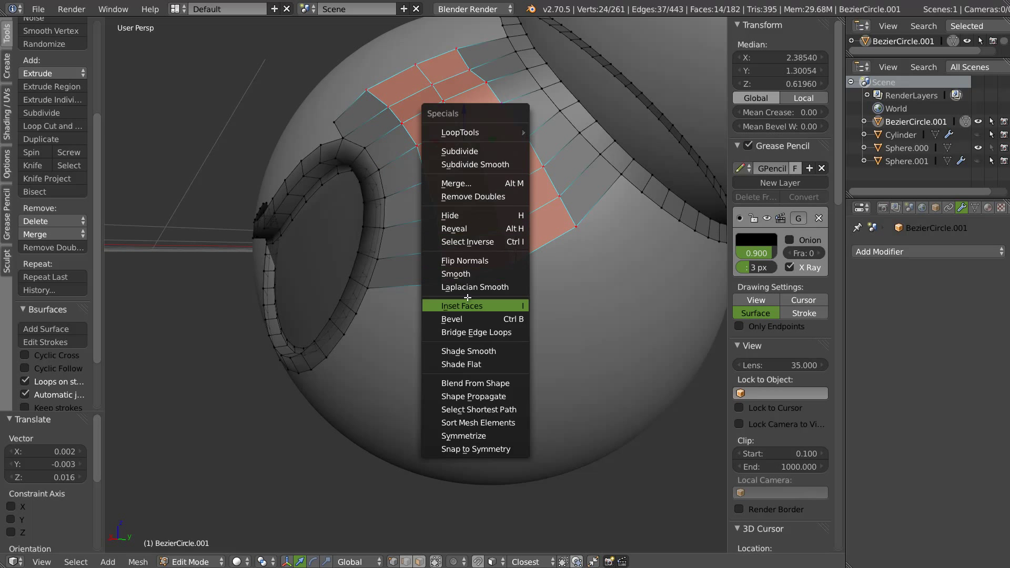
pyautogui.click(466, 274)
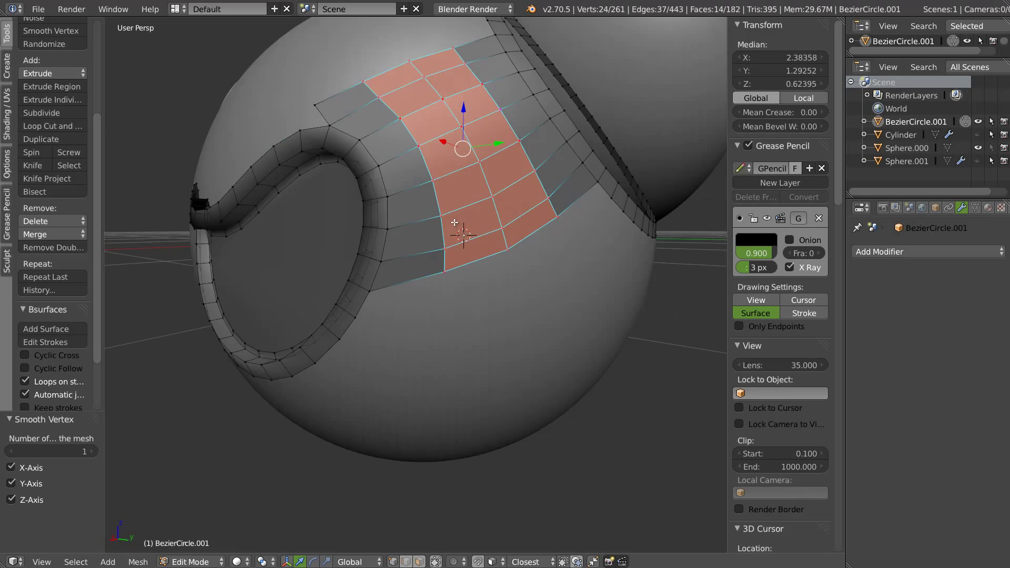
pyautogui.moveTo(466, 267); pyautogui.dragTo(474, 247, button='middle')
pyautogui.press('Tab')
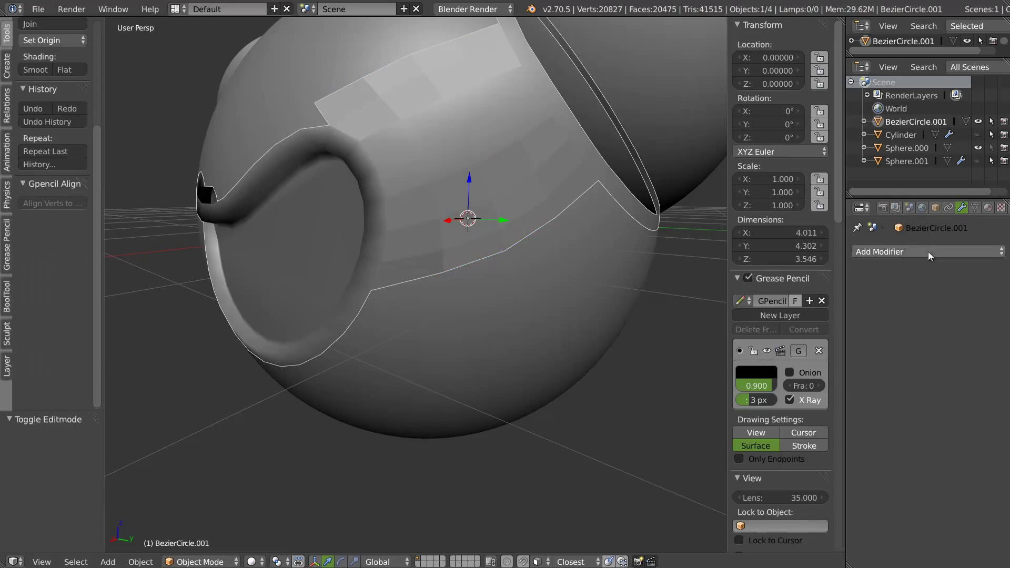
# - Add a Shrinkwrap modifier targeting Sphere.000 and apply it to the shell
pyautogui.click(895, 252)
pyautogui.click(848, 410)
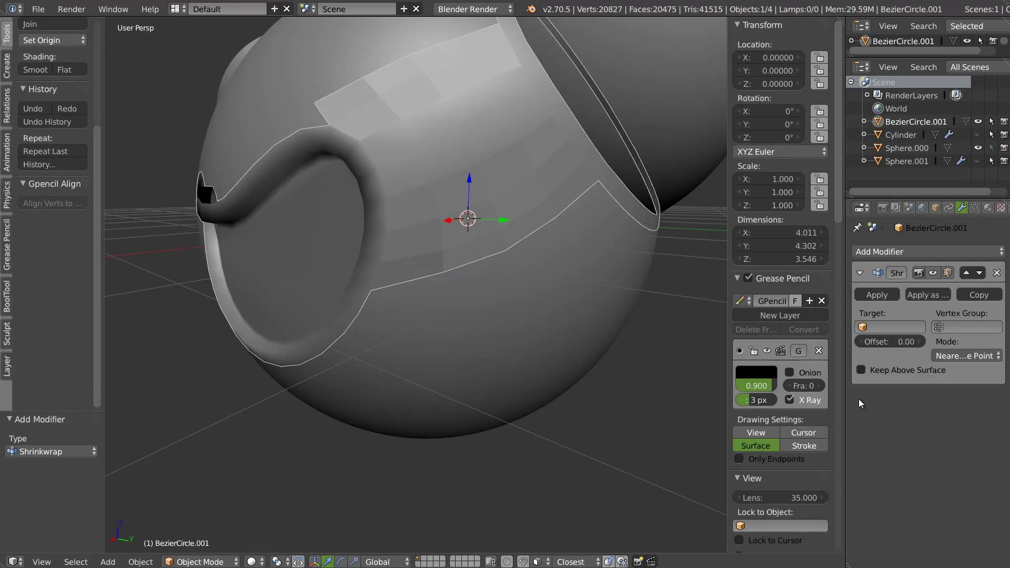
pyautogui.click(895, 326)
pyautogui.click(863, 359)
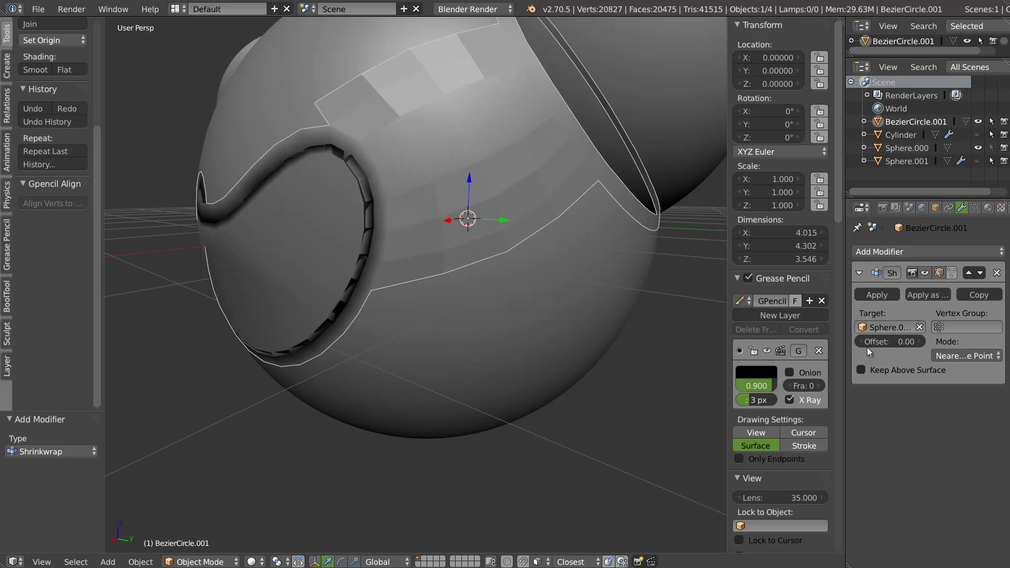
pyautogui.hotkey('alt', 'c')
pyautogui.click(318, 203)
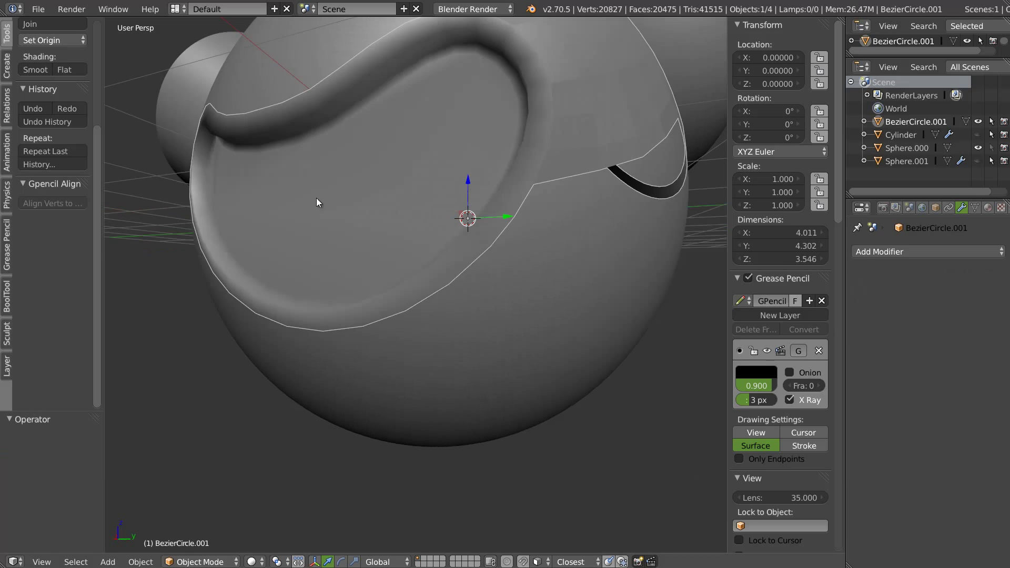
# - Return to edit mode and switch the selection mode to faces
pyautogui.press('Tab')
pyautogui.hotkey('ctrl', 'Tab')
pyautogui.click(362, 198)
pyautogui.hotkey('ctrl', 'Tab')
pyautogui.click(361, 218)
pyautogui.hotkey('ctrl', 'Tab')
# - Select the large inner head-cap face, grow it by one ring, and hide it
pyautogui.click(381, 190)
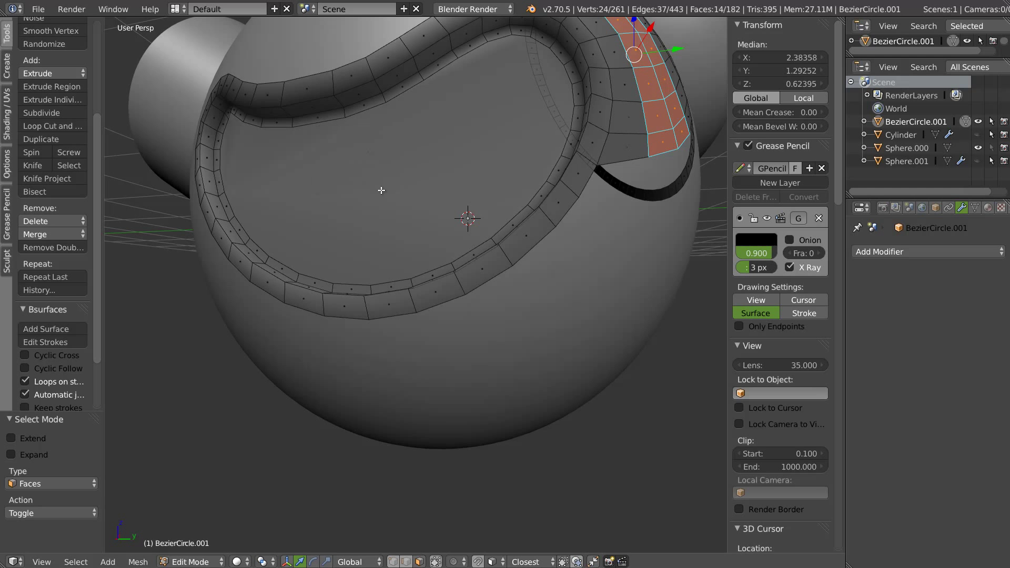
pyautogui.moveTo(423, 123); pyautogui.dragTo(456, 165, button='middle')
pyautogui.rightClick(329, 169)
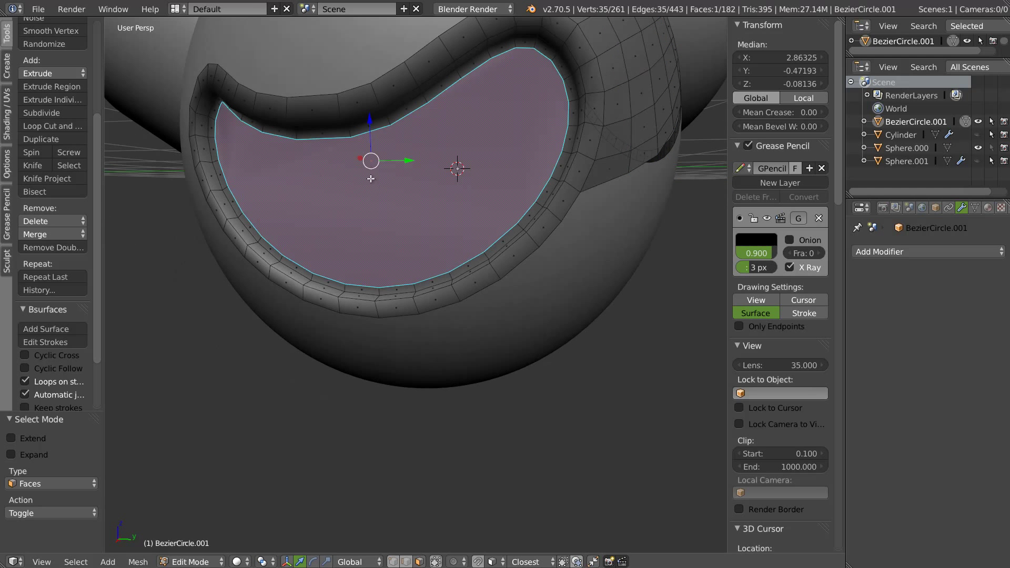
pyautogui.press('ctrl+KP_Add')
pyautogui.moveTo(483, 175); pyautogui.dragTo(478, 145, button='middle')
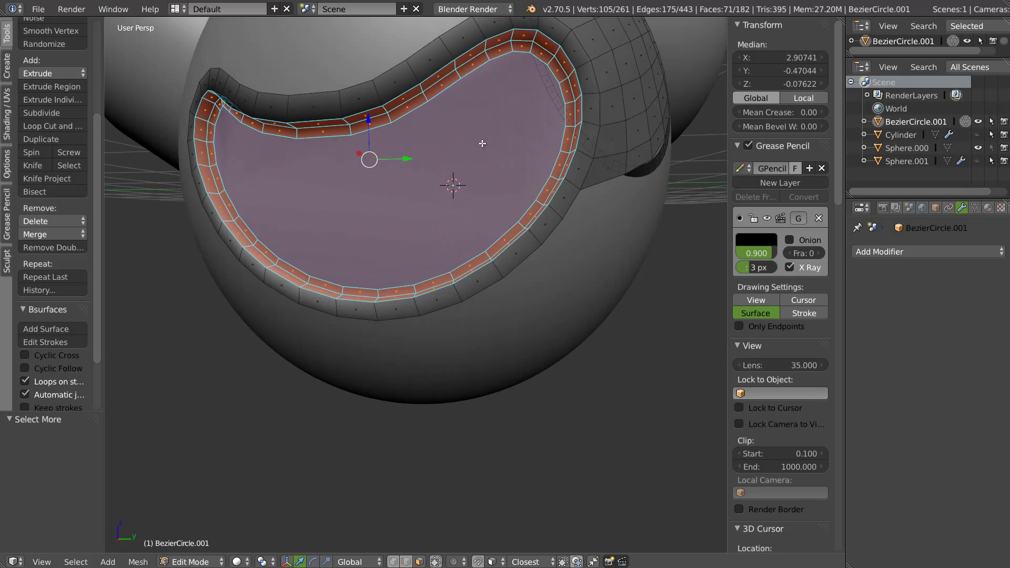
pyautogui.press('h')
pyautogui.moveTo(584, 160); pyautogui.dragTo(429, 275, button='middle')
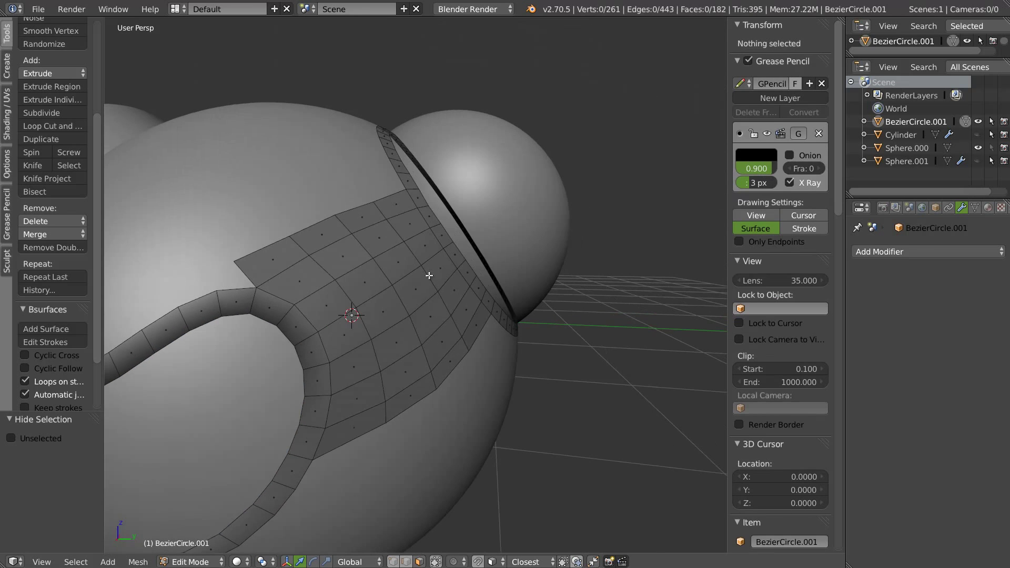
pyautogui.press('Tab')
# - Add a Shrinkwrap modifier to the shell
pyautogui.click(905, 252)
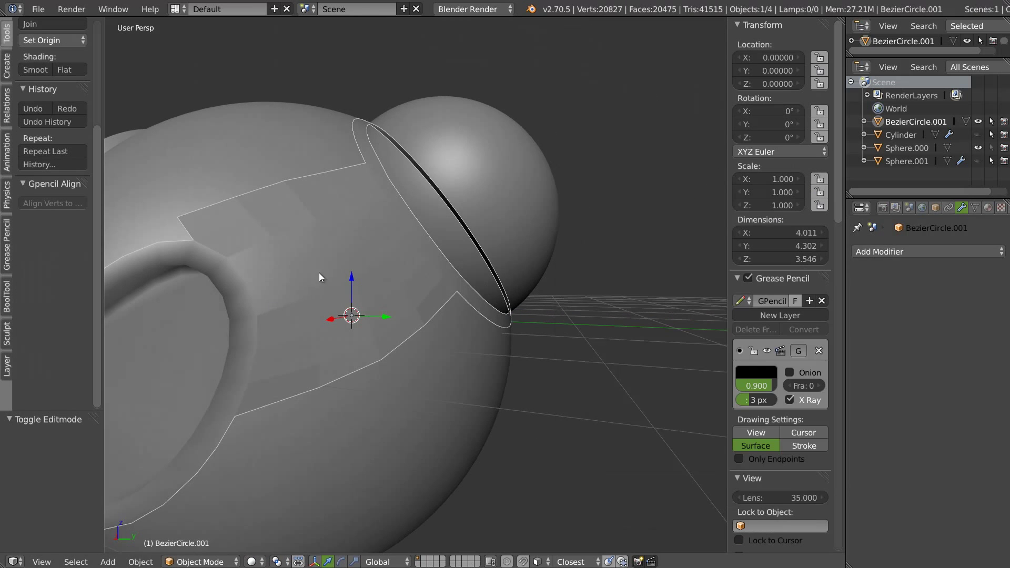
pyautogui.moveTo(318, 273); pyautogui.dragTo(339, 273, button='middle')
pyautogui.press('Tab')
pyautogui.press('Tab')
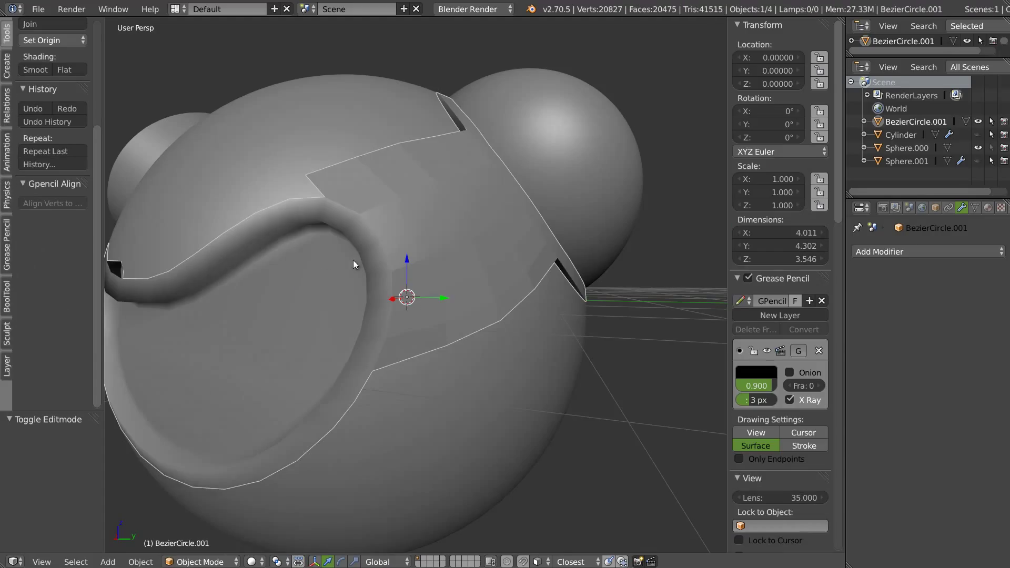
pyautogui.click(910, 252)
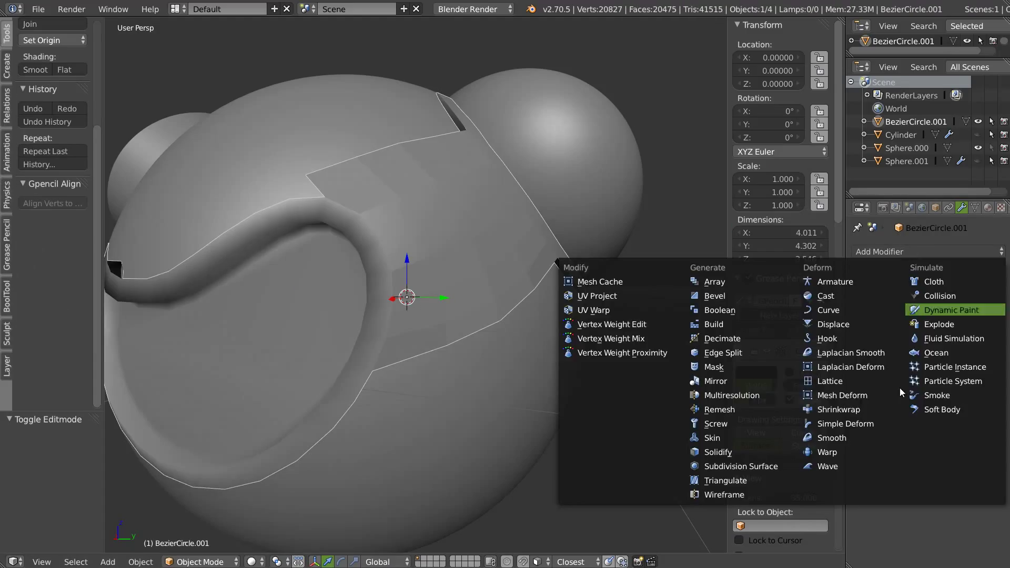
pyautogui.click(854, 411)
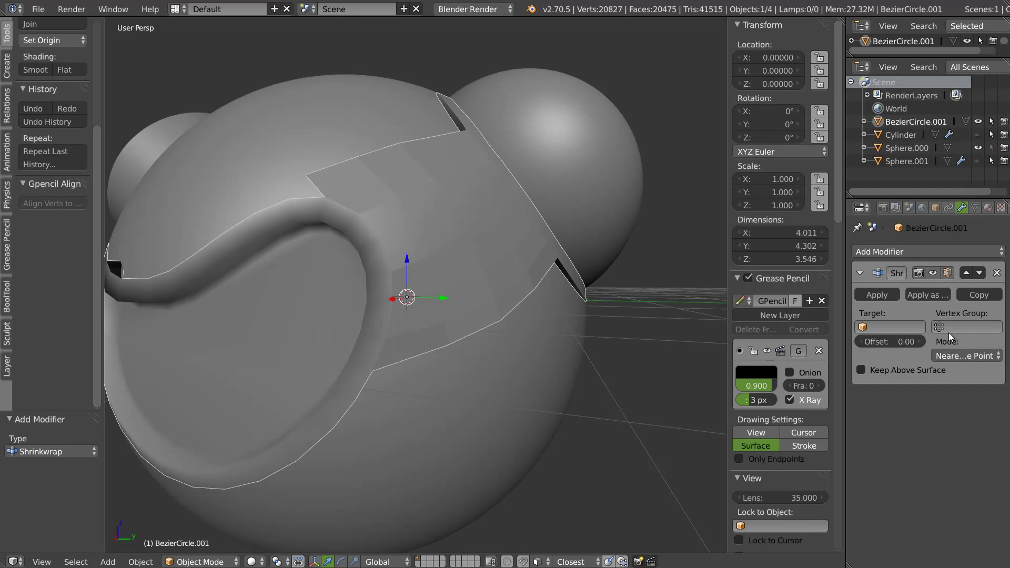
pyautogui.moveTo(399, 236); pyautogui.dragTo(383, 247, button='middle')
# - Select the faces across the central band and store them in a new vertex group, Group
pyautogui.press('Tab')
pyautogui.hotkey('ctrl', 'Tab')
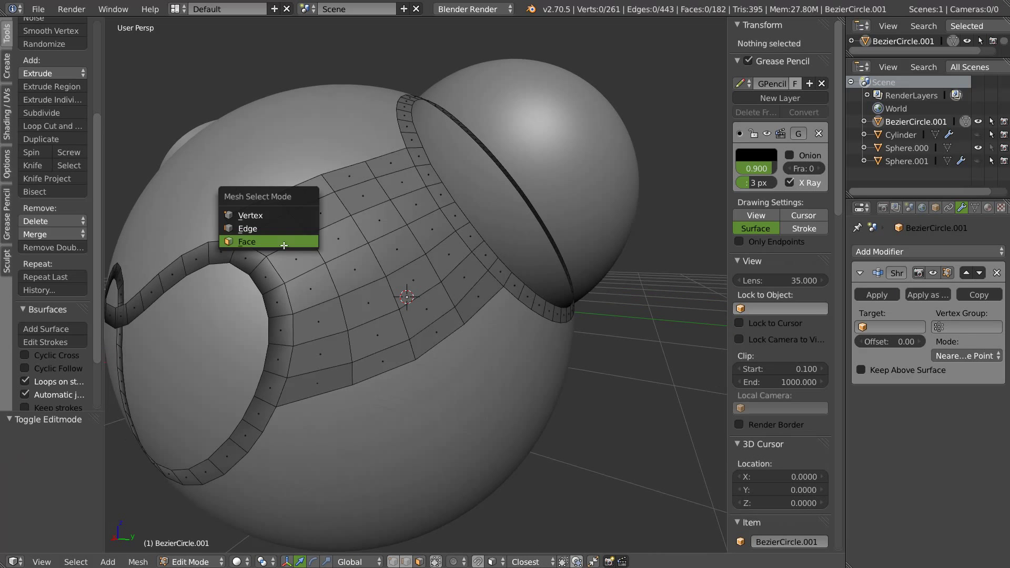
pyautogui.click(306, 243)
pyautogui.moveTo(313, 326)
pyautogui.mouseDown()
pyautogui.moveTo(316, 336)
pyautogui.moveTo(311, 295)
pyautogui.moveTo(253, 221)
pyautogui.moveTo(327, 321)
pyautogui.mouseUp()
pyautogui.moveTo(328, 369)
pyautogui.mouseDown()
pyautogui.moveTo(336, 387)
pyautogui.moveTo(379, 316)
pyautogui.moveTo(400, 231)
pyautogui.moveTo(472, 304)
pyautogui.moveTo(366, 166)
pyautogui.moveTo(442, 342)
pyautogui.mouseUp()
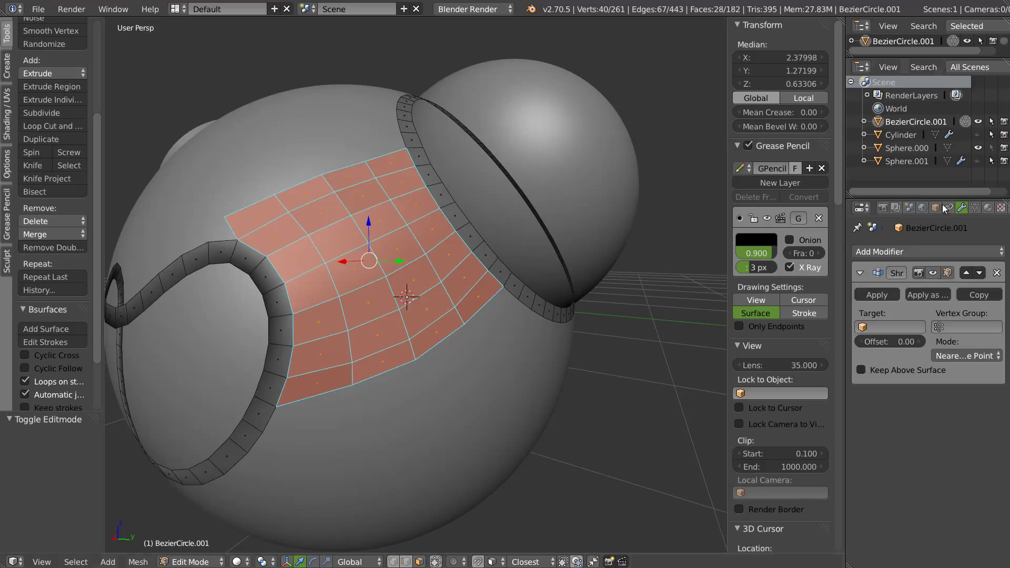
pyautogui.click(976, 210)
pyautogui.scroll(-2, 926, 379)
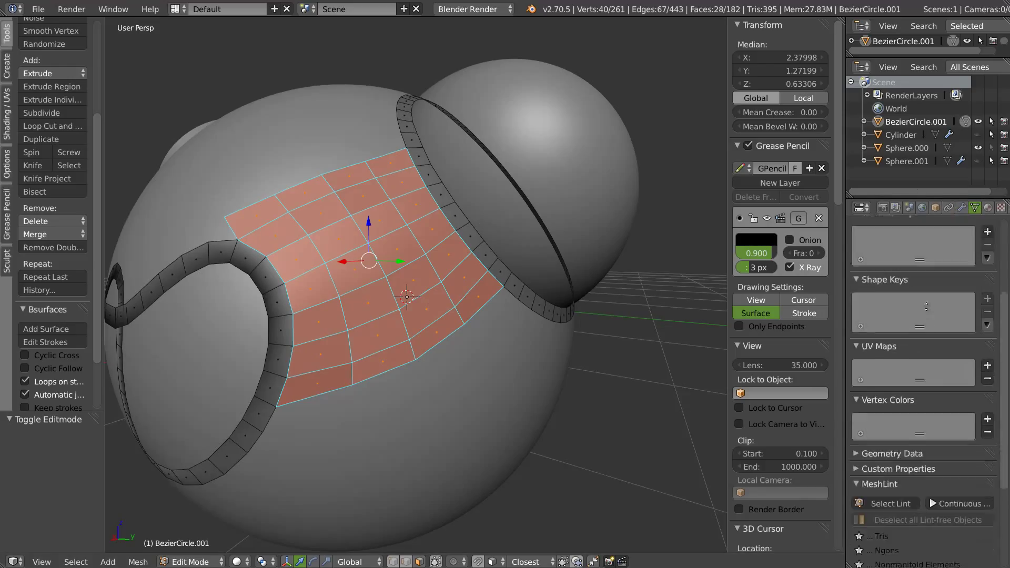
pyautogui.click(988, 312)
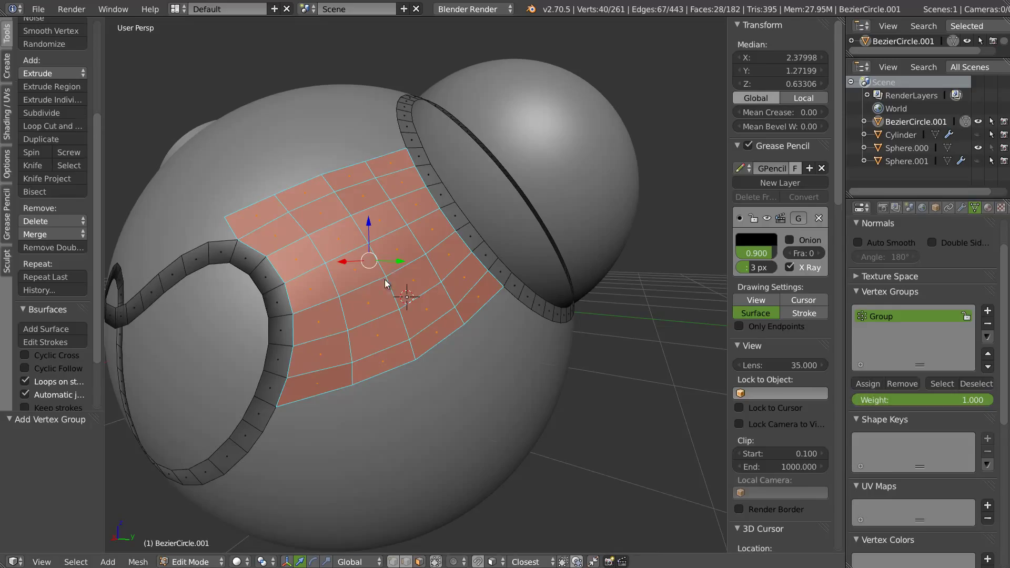
pyautogui.press('Tab')
# - Limit the Shrinkwrap to vertex group Group with Sphere.000 as its target
pyautogui.click(962, 208)
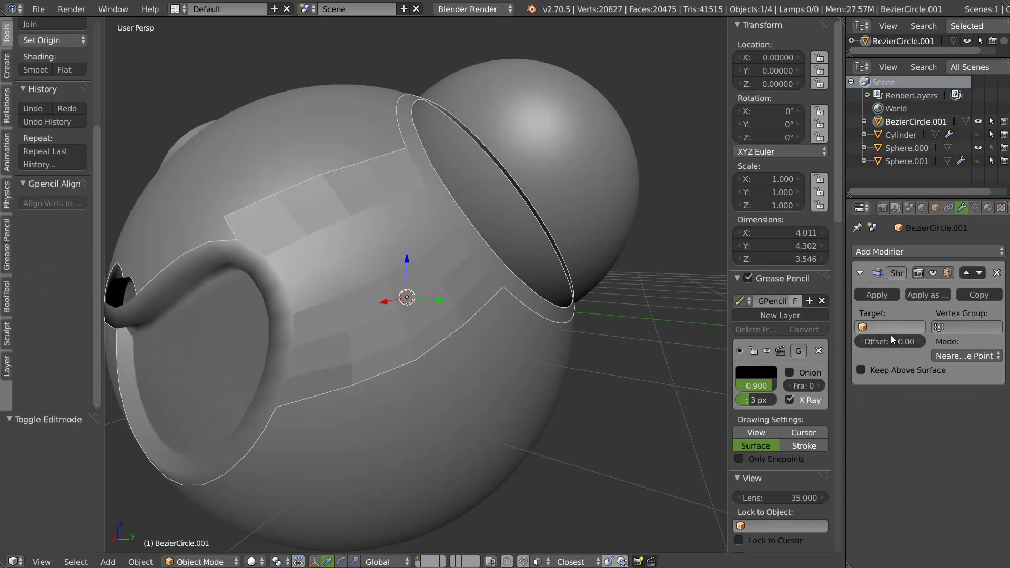
pyautogui.click(937, 326)
pyautogui.click(937, 345)
pyautogui.click(891, 326)
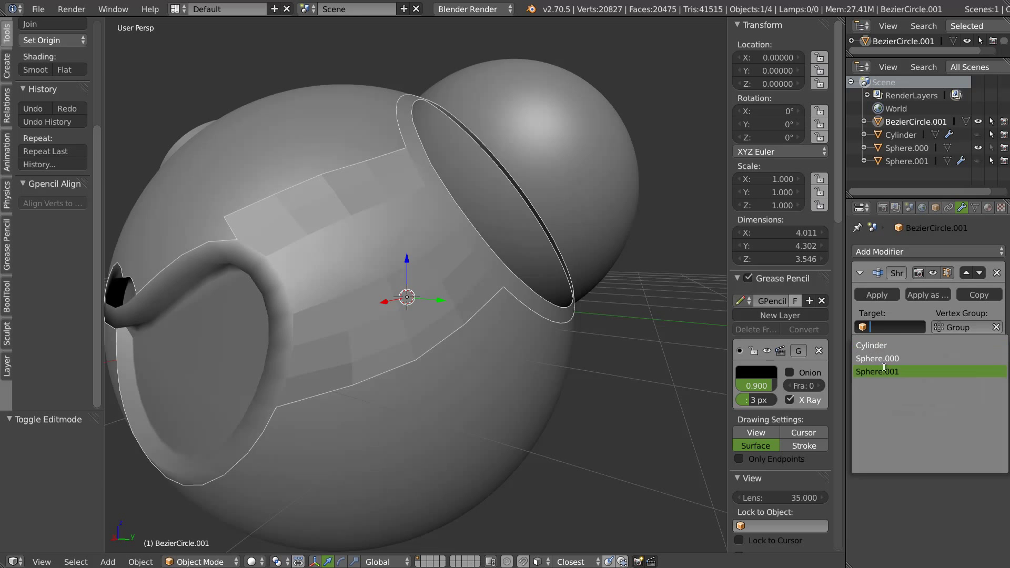
pyautogui.click(882, 361)
pyautogui.moveTo(526, 264)
pyautogui.mouseDown(button='middle')
pyautogui.moveTo(428, 270)
pyautogui.moveTo(369, 378)
pyautogui.mouseUp(button='middle')
pyautogui.moveTo(501, 346); pyautogui.dragTo(456, 242, button='middle')
# - Shade the shell smooth and overlay its wireframe
pyautogui.press('w')
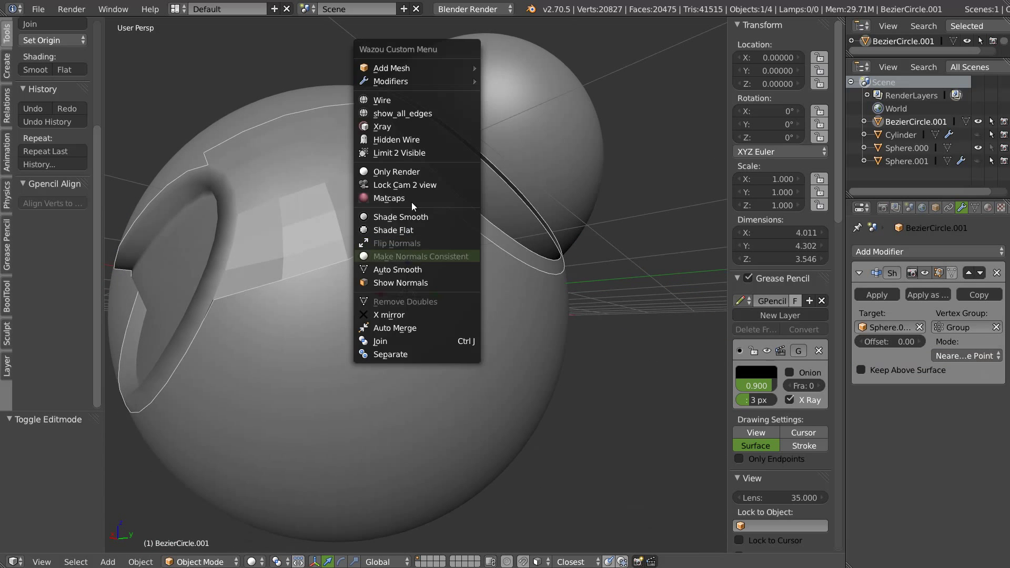
pyautogui.click(402, 219)
pyautogui.moveTo(354, 218); pyautogui.dragTo(432, 267, button='middle')
pyautogui.scroll(-3, 390, 245)
pyautogui.press('Tab')
pyautogui.press('Tab')
pyautogui.press('w')
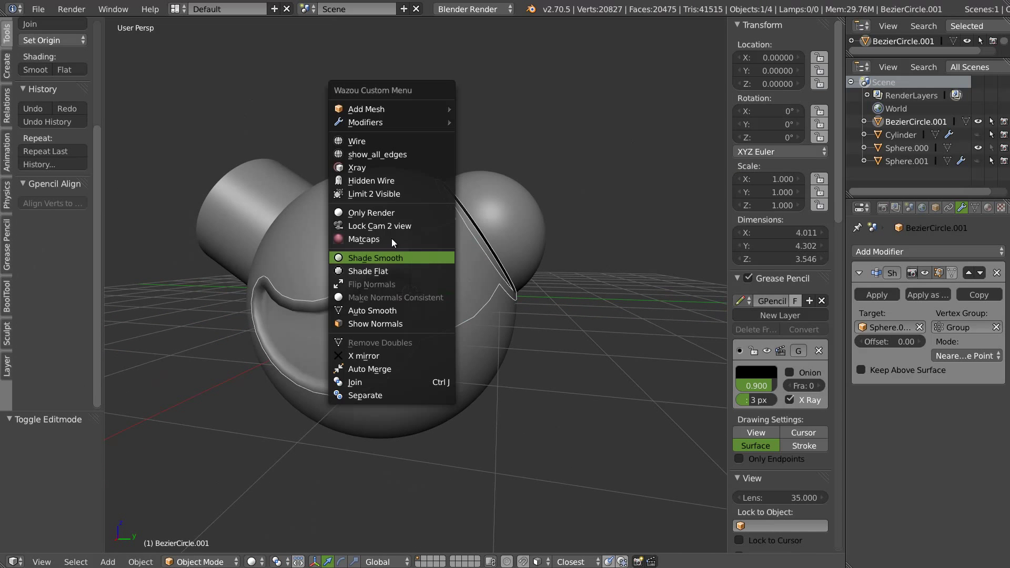
pyautogui.click(362, 141)
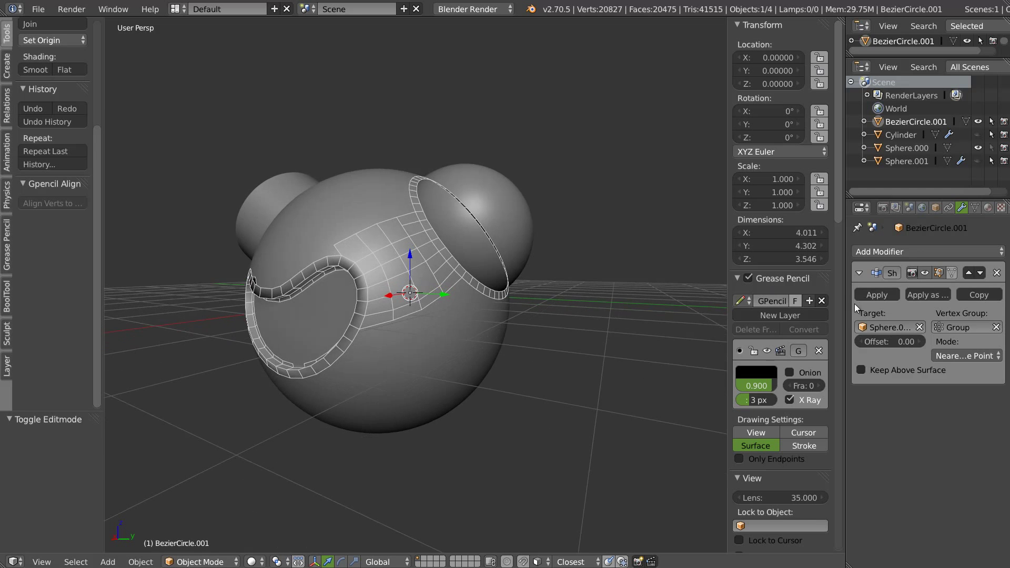
# - Apply the Shrinkwrap and show all edges in the wireframe
pyautogui.click(876, 294)
pyautogui.moveTo(371, 281)
pyautogui.mouseDown(button='middle')
pyautogui.moveTo(422, 266)
pyautogui.moveTo(393, 268)
pyautogui.moveTo(397, 281)
pyautogui.moveTo(352, 302)
pyautogui.moveTo(455, 296)
pyautogui.moveTo(367, 282)
pyautogui.moveTo(336, 289)
pyautogui.moveTo(358, 260)
pyautogui.mouseUp(button='middle')
pyautogui.press('w')
pyautogui.click(368, 296)
# - Select the shortest vertex path along the collar loop and add a Bsurfaces surface from the strokes
pyautogui.press('Tab')
pyautogui.hotkey('ctrl', 'Tab')
pyautogui.click(271, 268)
pyautogui.rightClick(289, 284)
pyautogui.moveTo(290, 284)
pyautogui.mouseDown(button='middle')
pyautogui.moveTo(497, 301)
pyautogui.moveTo(330, 291)
pyautogui.mouseUp(button='middle')
pyautogui.keyDown('ctrl'); pyautogui.rightClick(455, 313); pyautogui.keyUp('ctrl')
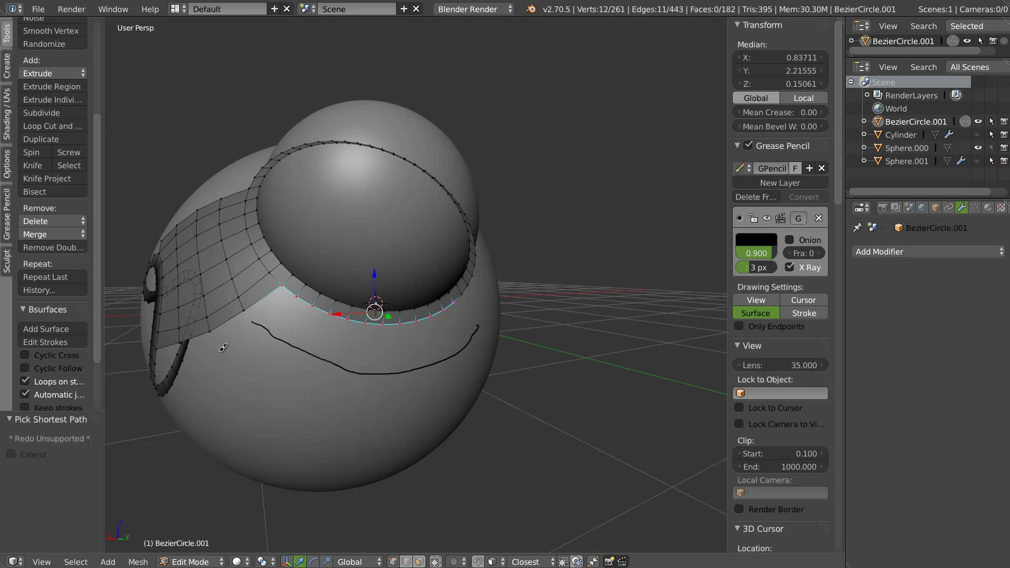
pyautogui.moveTo(482, 368)
pyautogui.mouseDown(button='middle')
pyautogui.moveTo(451, 327)
pyautogui.moveTo(489, 355)
pyautogui.moveTo(385, 202)
pyautogui.mouseUp(button='middle')
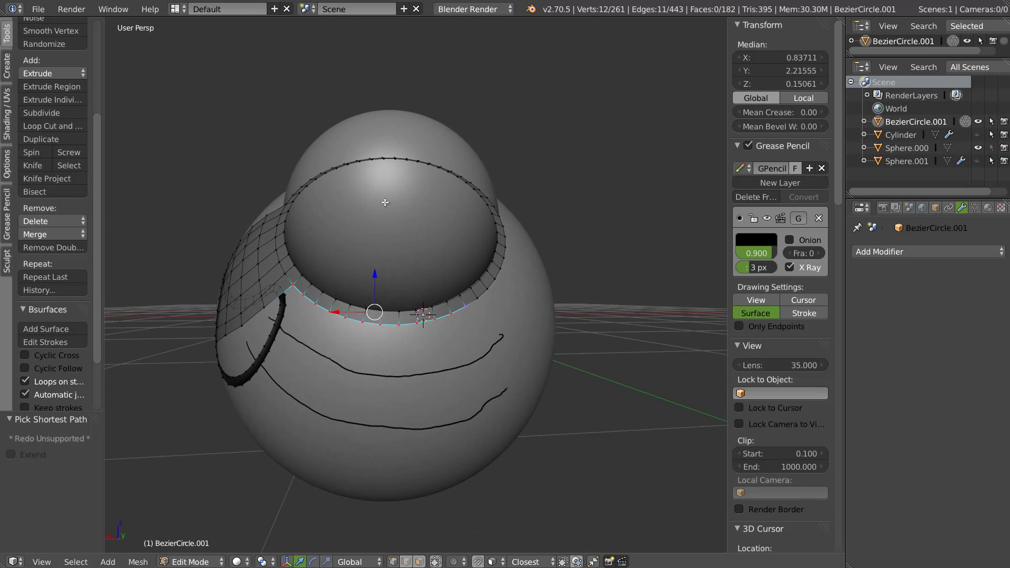
pyautogui.scroll(-3, 50, 268)
pyautogui.click(52, 259)
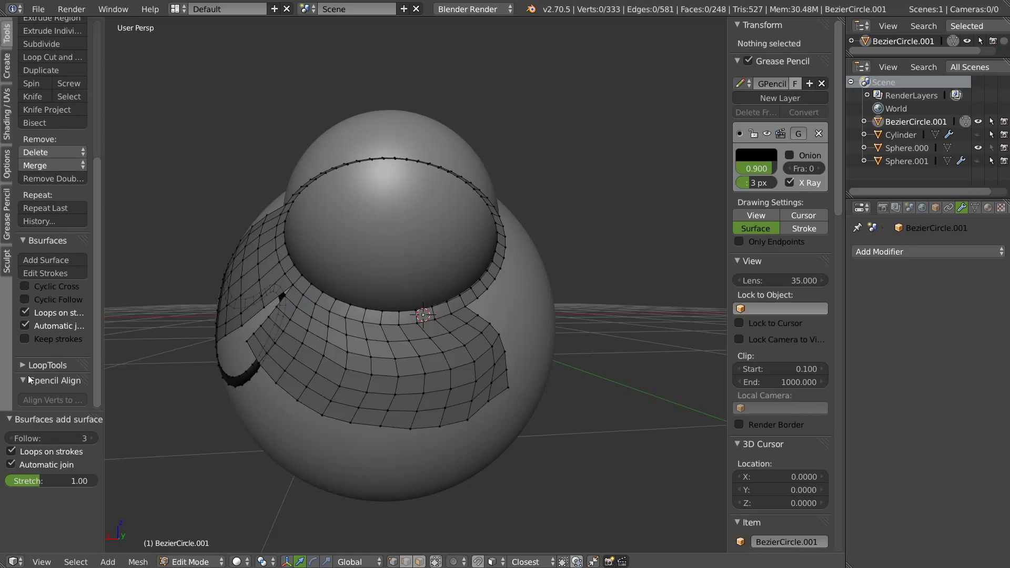
# - Set the new surface's Follow value to 2
pyautogui.moveTo(44, 438)
pyautogui.mouseDown()
pyautogui.moveTo(30, 436)
pyautogui.moveTo(98, 441)
pyautogui.mouseUp()
pyautogui.click(93, 438)
pyautogui.moveTo(358, 341)
pyautogui.mouseDown(button='middle')
pyautogui.moveTo(282, 351)
pyautogui.moveTo(265, 384)
pyautogui.mouseUp(button='middle')
# - Select all the band's faces and run Smooth Vertex on them twice
pyautogui.hotkey('ctrl', 'Tab')
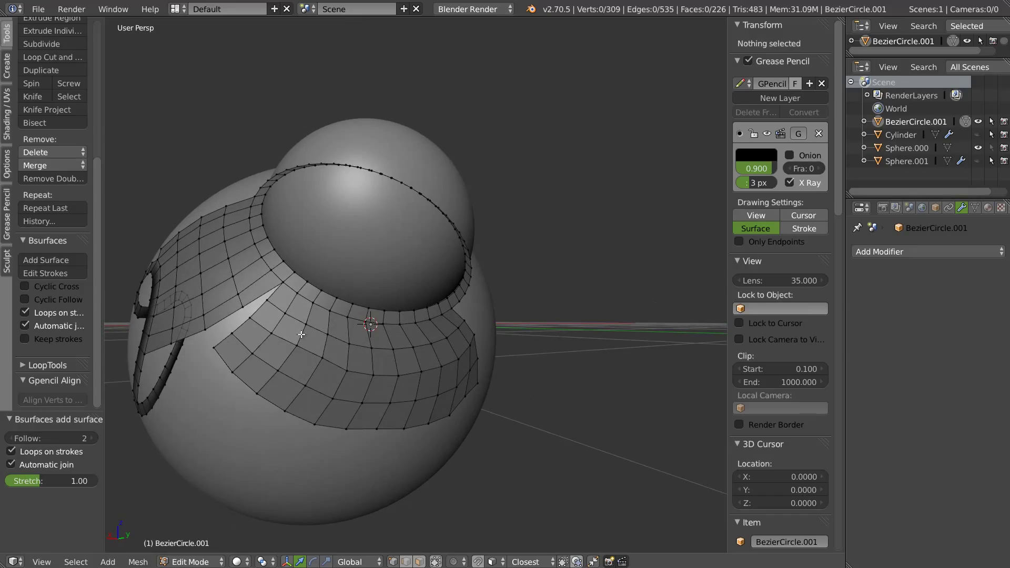
pyautogui.rightClick(239, 354)
pyautogui.keyDown('shift'); pyautogui.rightClick(268, 317); pyautogui.keyUp('shift')
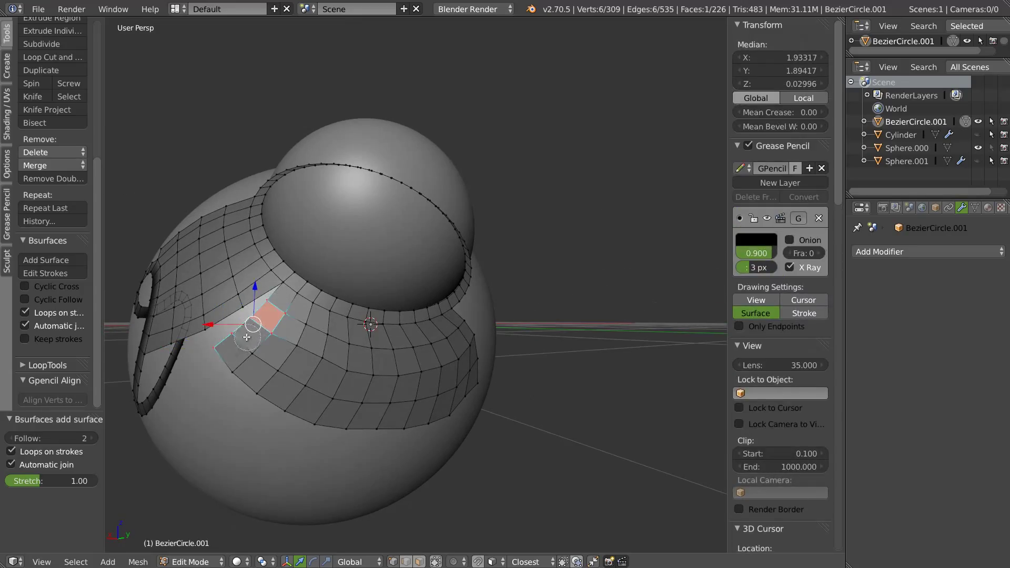
pyautogui.keyDown('shift'); pyautogui.rightClick(248, 336); pyautogui.keyUp('shift')
pyautogui.moveTo(304, 335)
pyautogui.mouseDown()
pyautogui.moveTo(470, 334)
pyautogui.moveTo(405, 374)
pyautogui.moveTo(476, 369)
pyautogui.mouseUp()
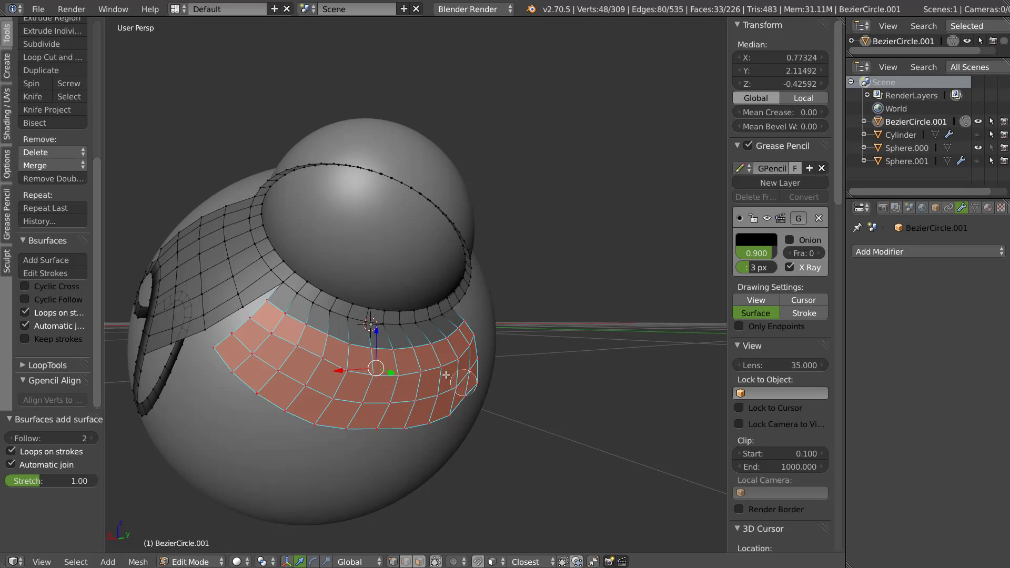
pyautogui.moveTo(463, 371); pyautogui.dragTo(418, 334, button='middle')
pyautogui.press('w')
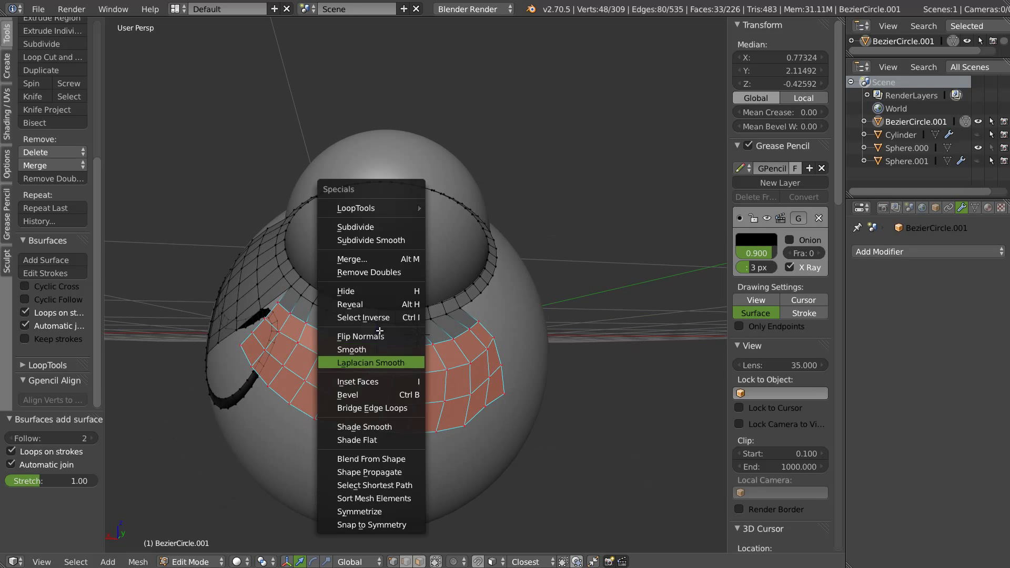
pyautogui.click(364, 349)
pyautogui.press('w')
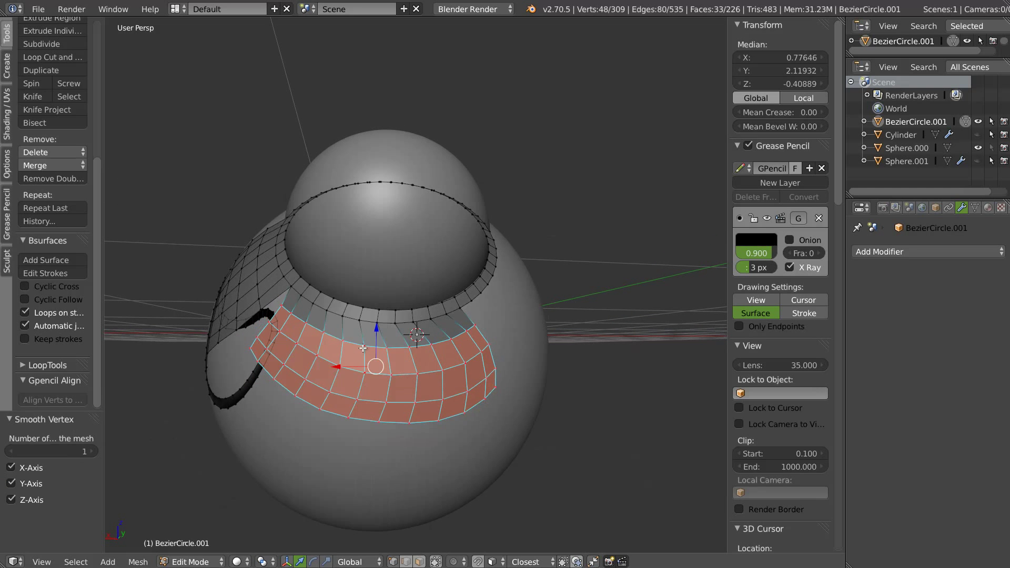
pyautogui.moveTo(400, 357); pyautogui.dragTo(406, 377, button='middle')
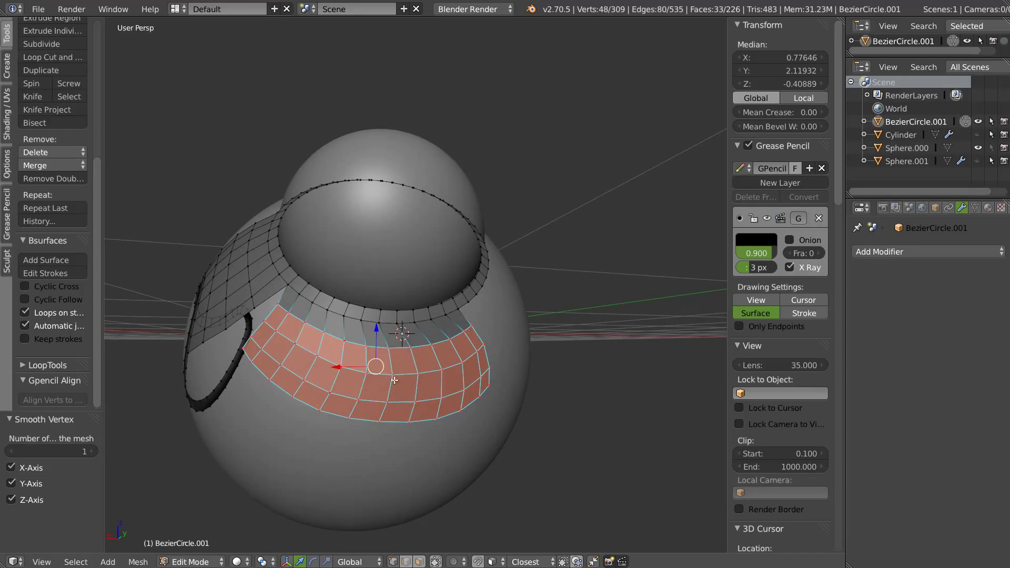
pyautogui.hotkey('ctrl', 'Tab')
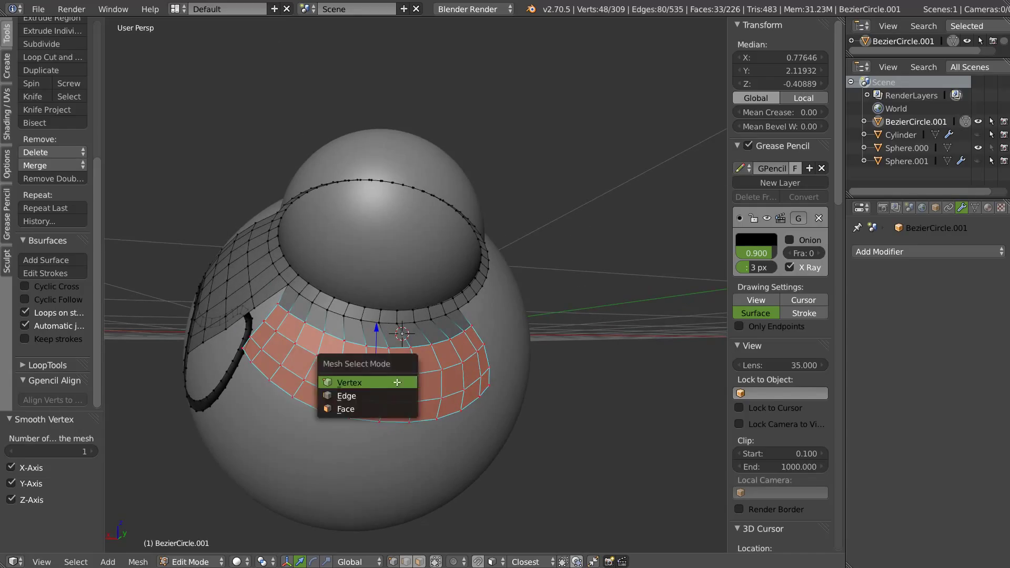
pyautogui.press('Tab')
# - In Sculpt Mode, enlarge the brush and pull the lower band slightly with Grab
pyautogui.hotkey('ctrl', 'Tab')
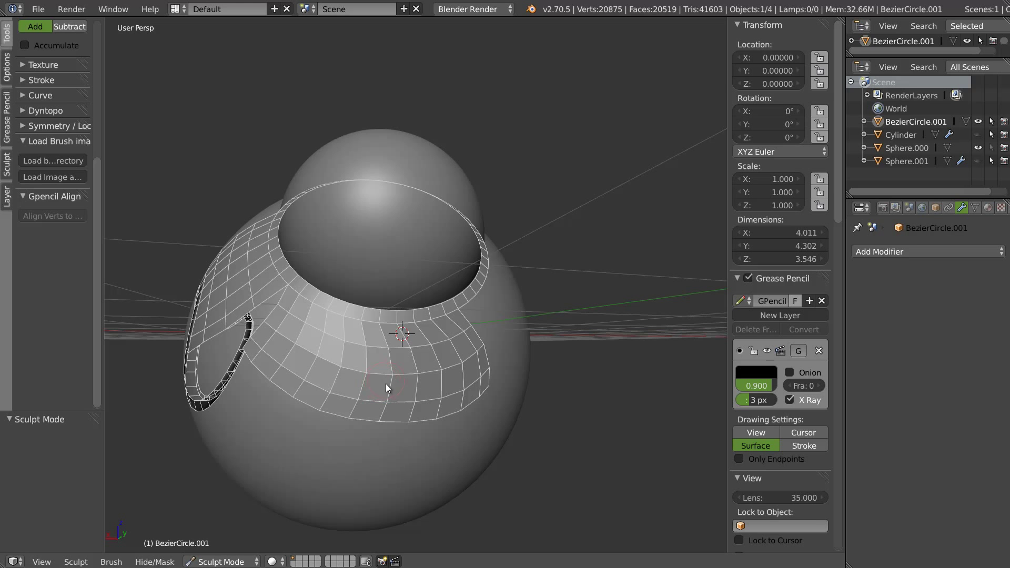
pyautogui.press('f')
pyautogui.click(390, 388)
pyautogui.press('g')
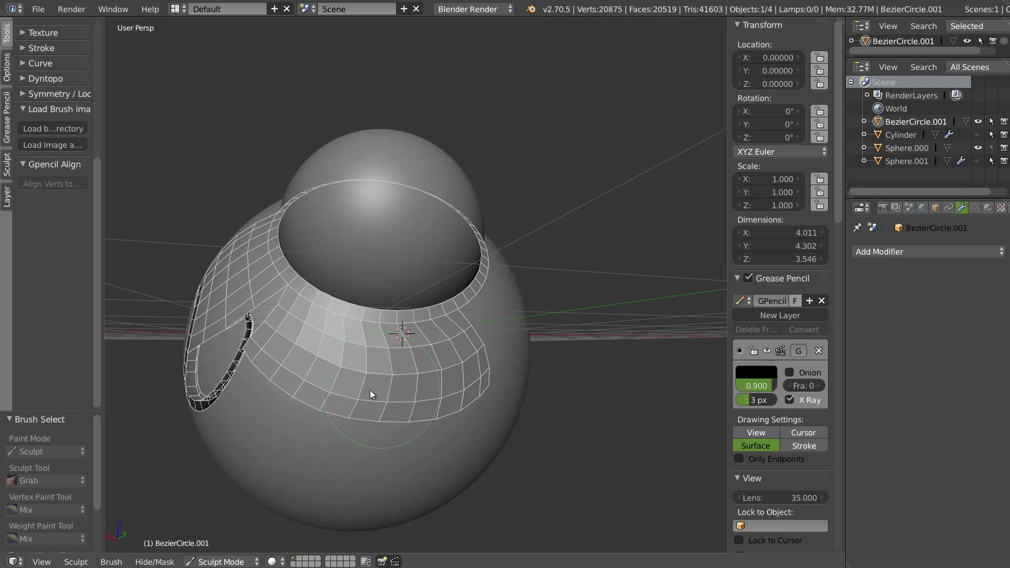
pyautogui.moveTo(374, 378); pyautogui.dragTo(343, 381)
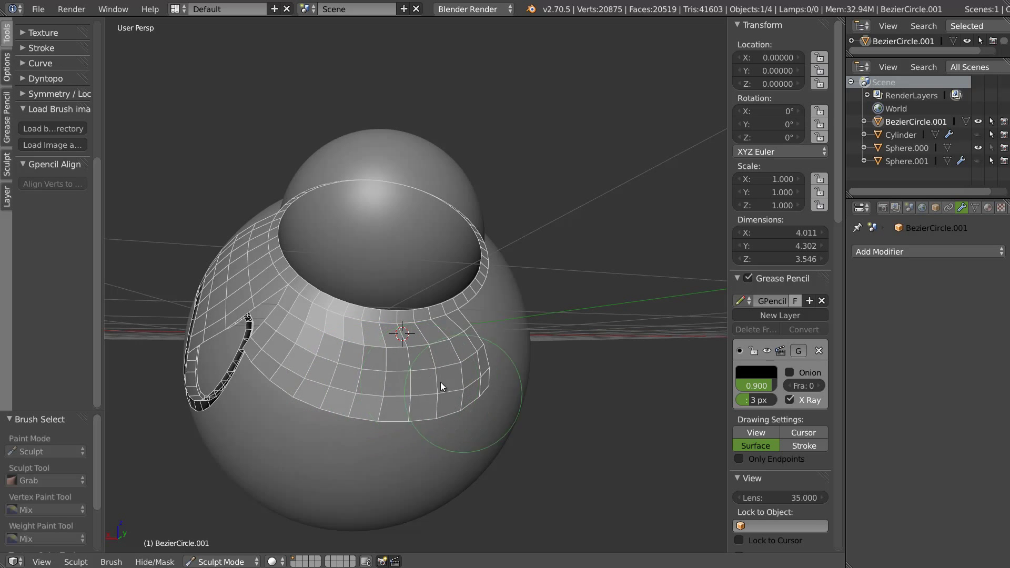
pyautogui.moveTo(440, 382); pyautogui.dragTo(450, 409, button='middle')
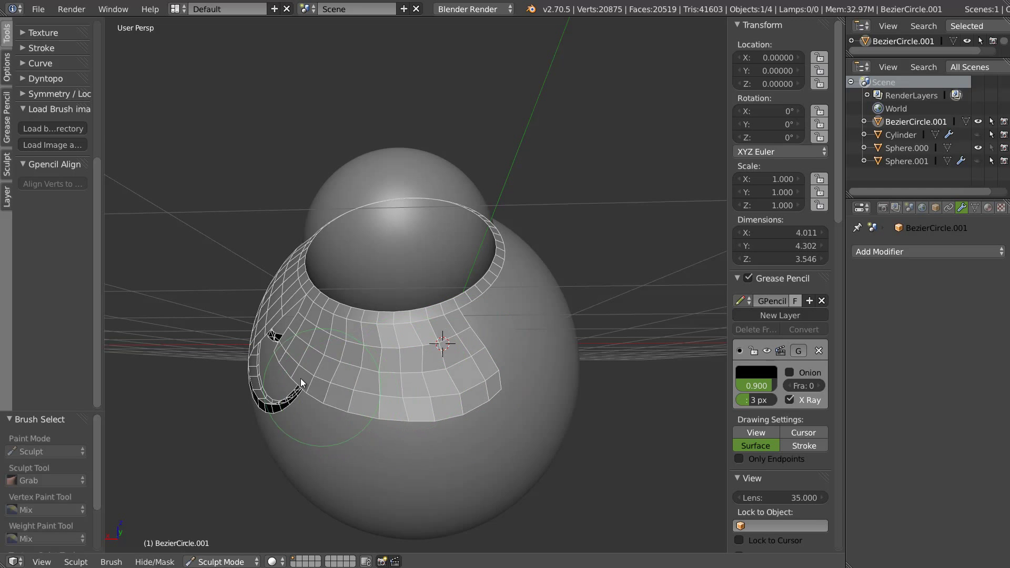
pyautogui.moveTo(301, 377); pyautogui.dragTo(306, 367, button='middle')
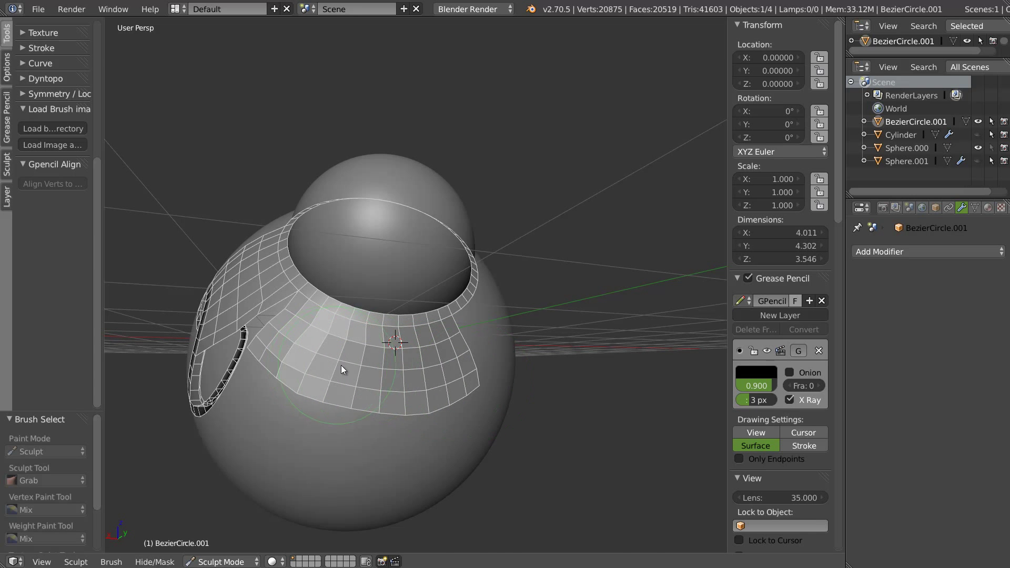
pyautogui.hotkey('ctrl', 'Tab')
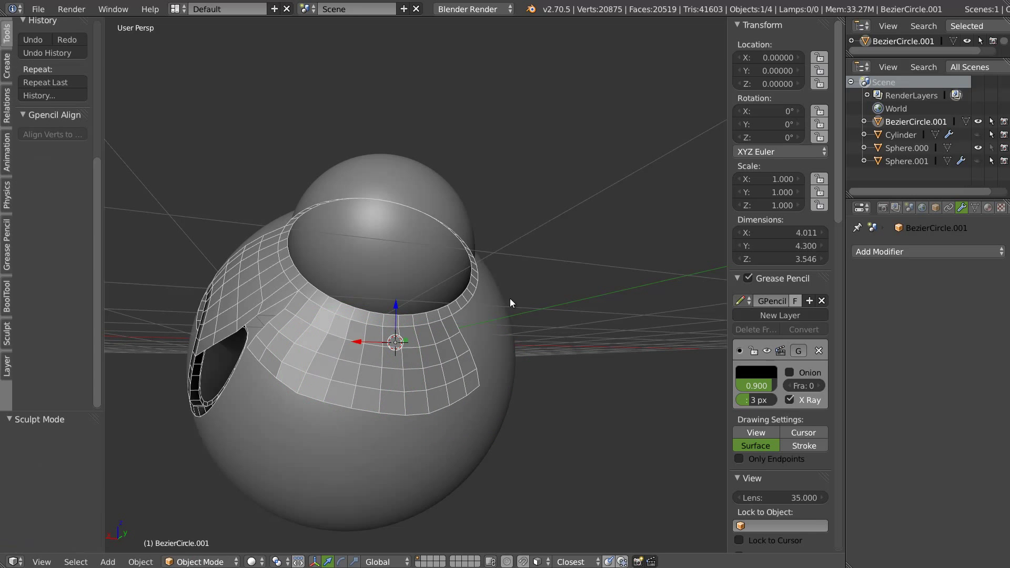
# - Grow the band selection by one ring and assign it to vertex group Group
pyautogui.moveTo(510, 303); pyautogui.dragTo(521, 310, button='middle')
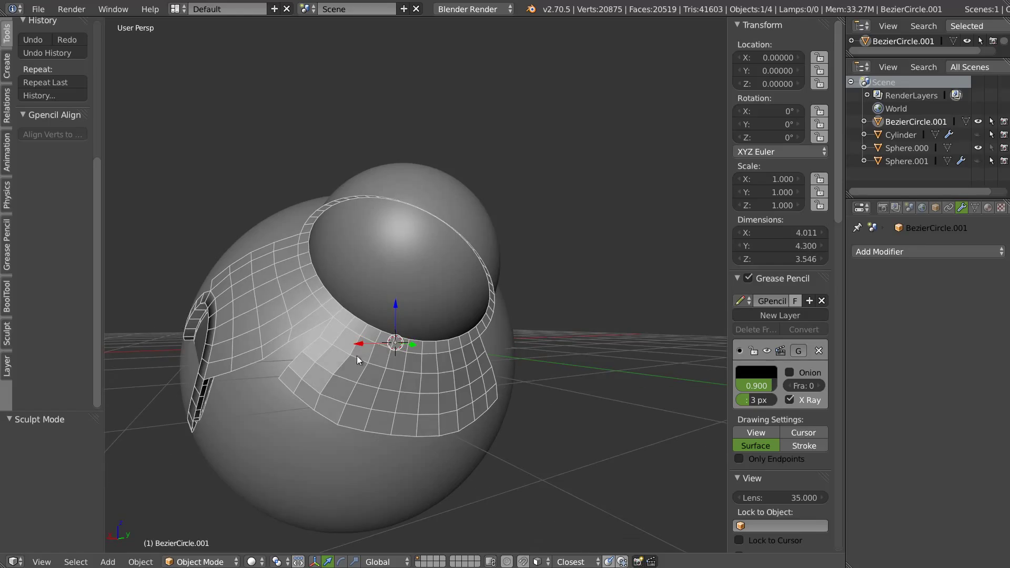
pyautogui.hotkey('ctrl', 'Tab')
pyautogui.press('Tab')
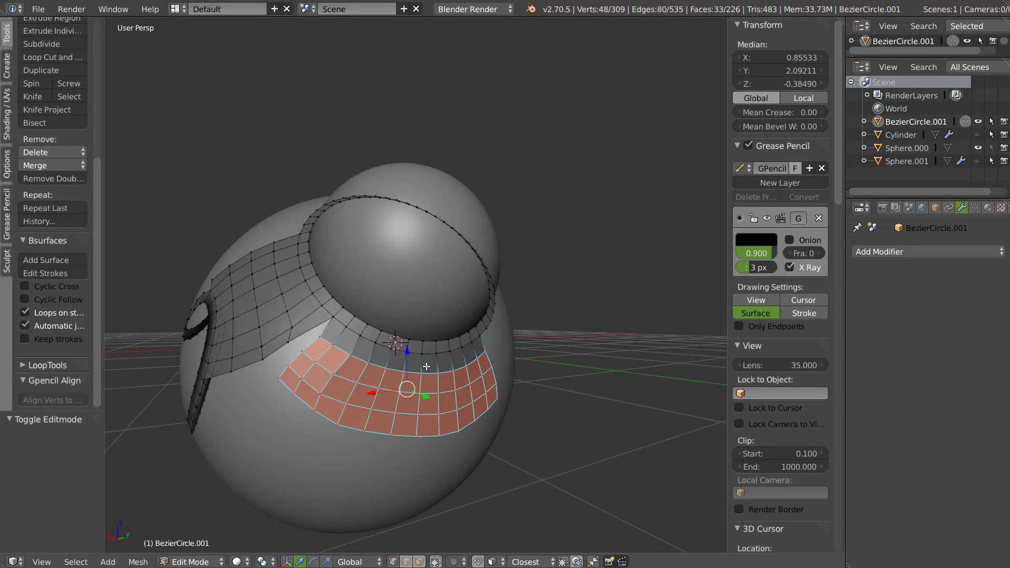
pyautogui.press('ctrl+KP_Add')
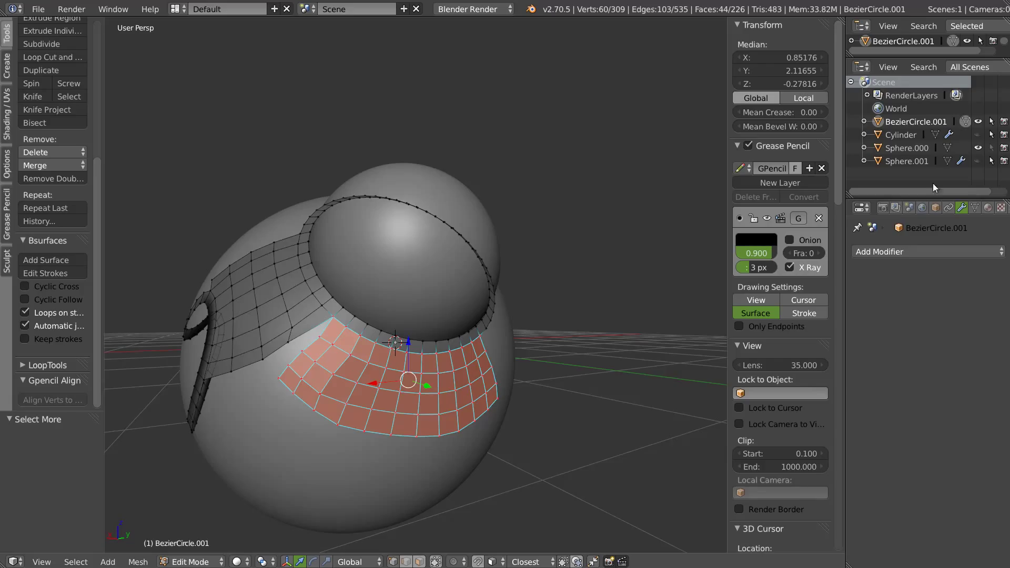
pyautogui.click(975, 208)
pyautogui.click(865, 383)
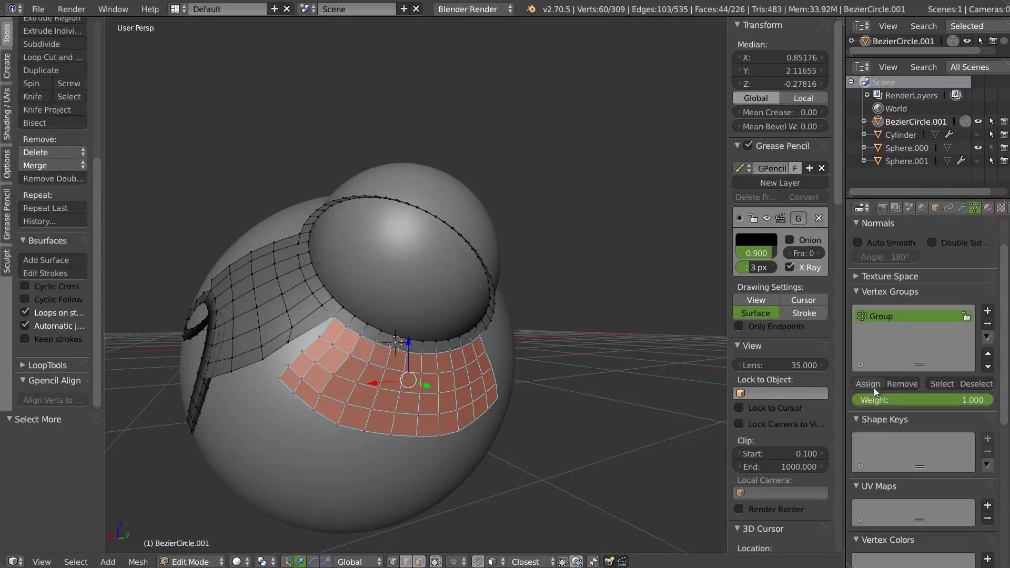
pyautogui.press('Tab')
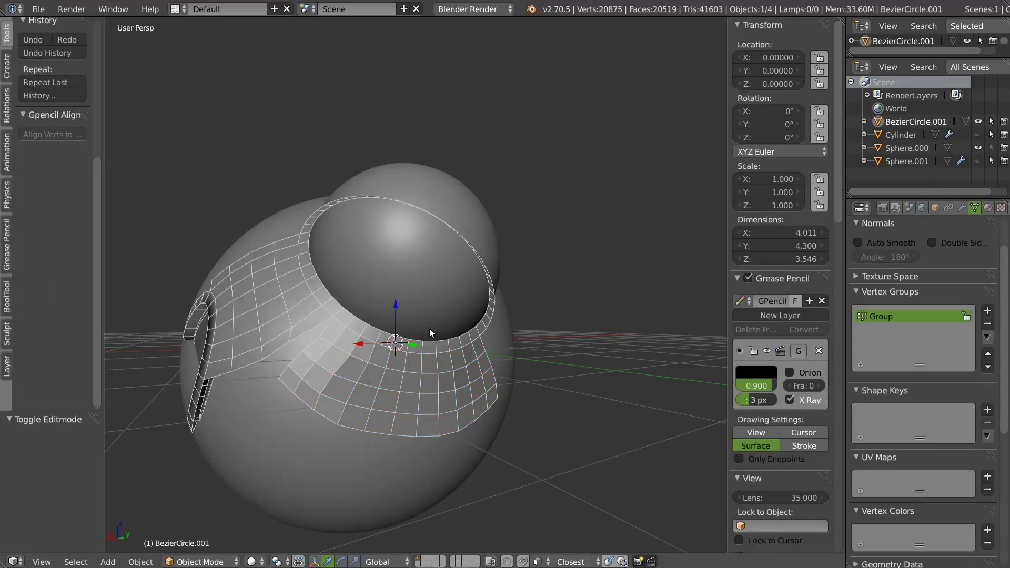
# - Add a Shrinkwrap limited to vertex group Group, targeting Sphere.000
pyautogui.click(947, 207)
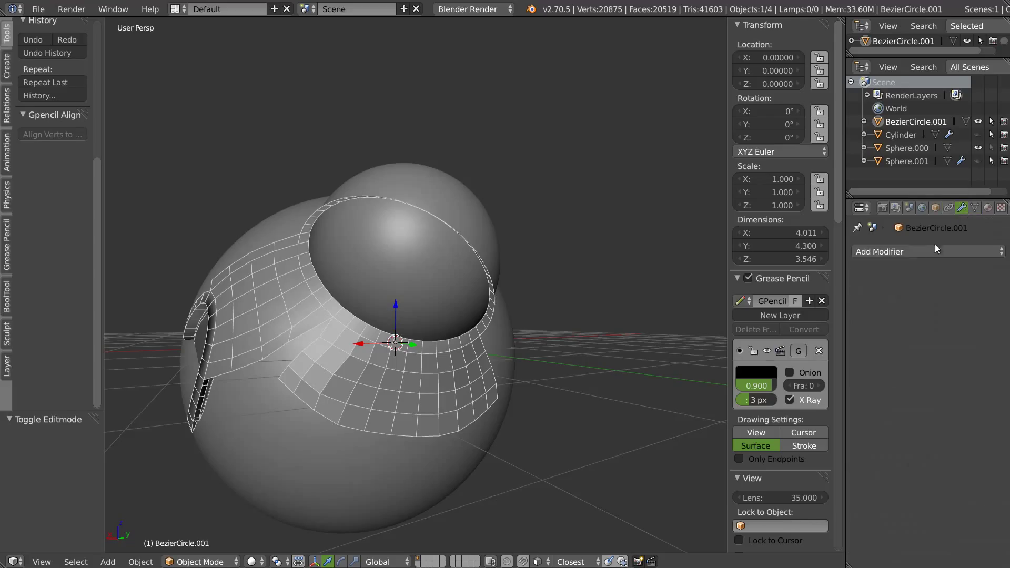
pyautogui.click(935, 247)
pyautogui.click(832, 409)
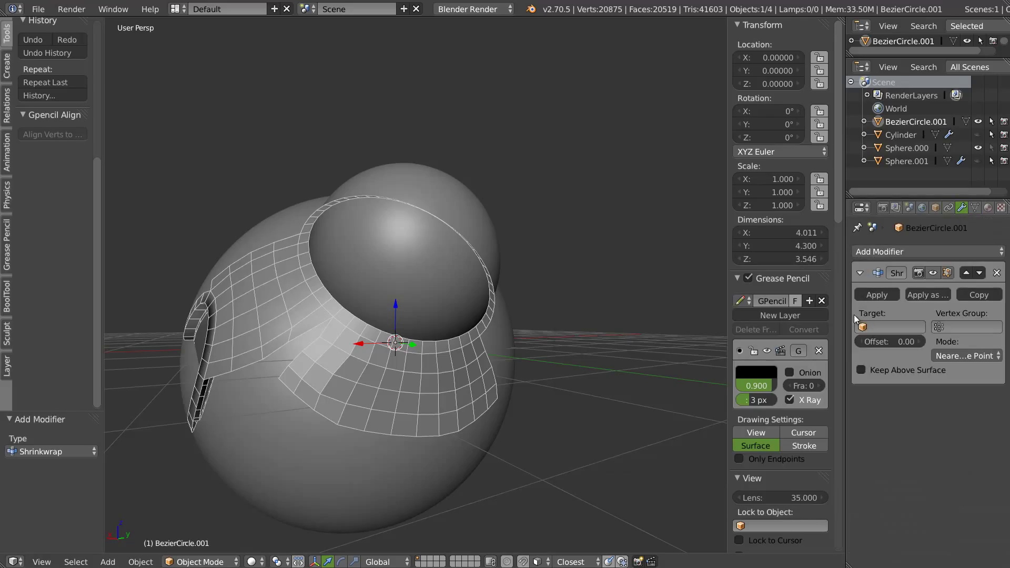
pyautogui.click(939, 329)
pyautogui.click(868, 343)
pyautogui.click(894, 328)
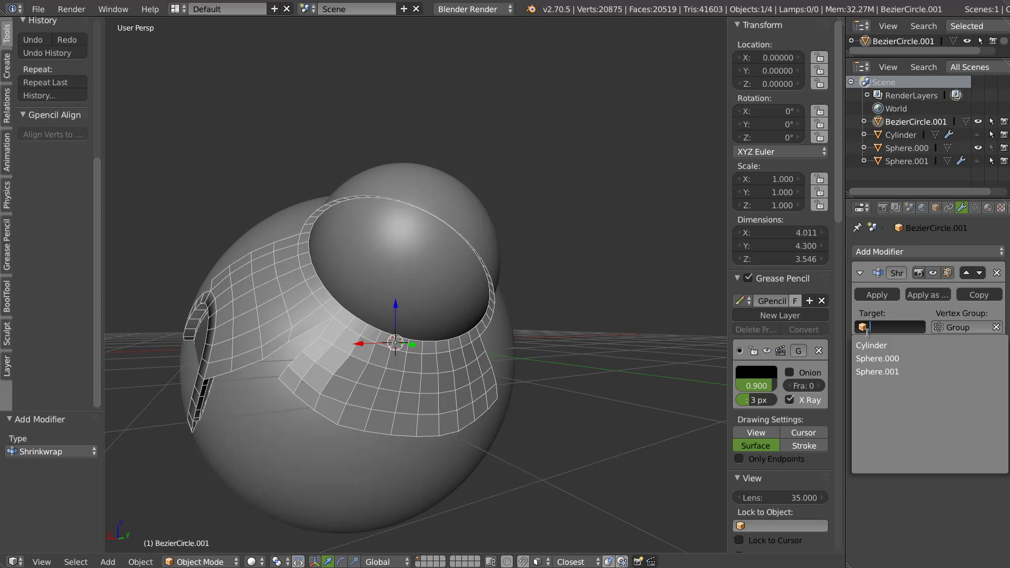
pyautogui.click(878, 360)
pyautogui.moveTo(297, 334)
pyautogui.mouseDown(button='middle')
pyautogui.moveTo(308, 321)
pyautogui.moveTo(348, 354)
pyautogui.mouseUp(button='middle')
# - Limited-dissolve the patch loops below the collar, raising the Max Angle to merge more faces
pyautogui.press('Tab')
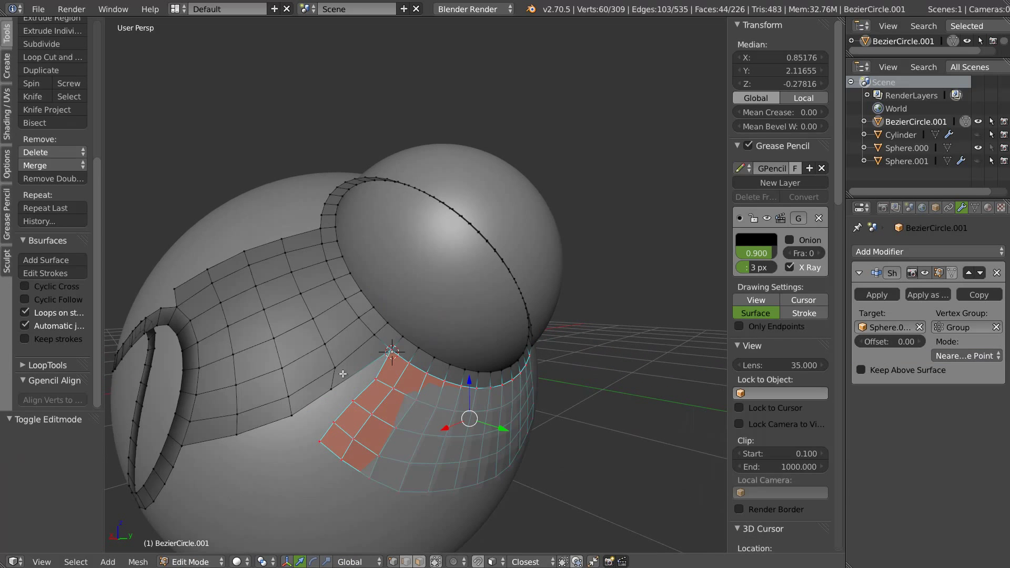
pyautogui.moveTo(343, 374); pyautogui.dragTo(383, 383, button='right')
pyautogui.moveTo(371, 426); pyautogui.dragTo(391, 432, button='middle')
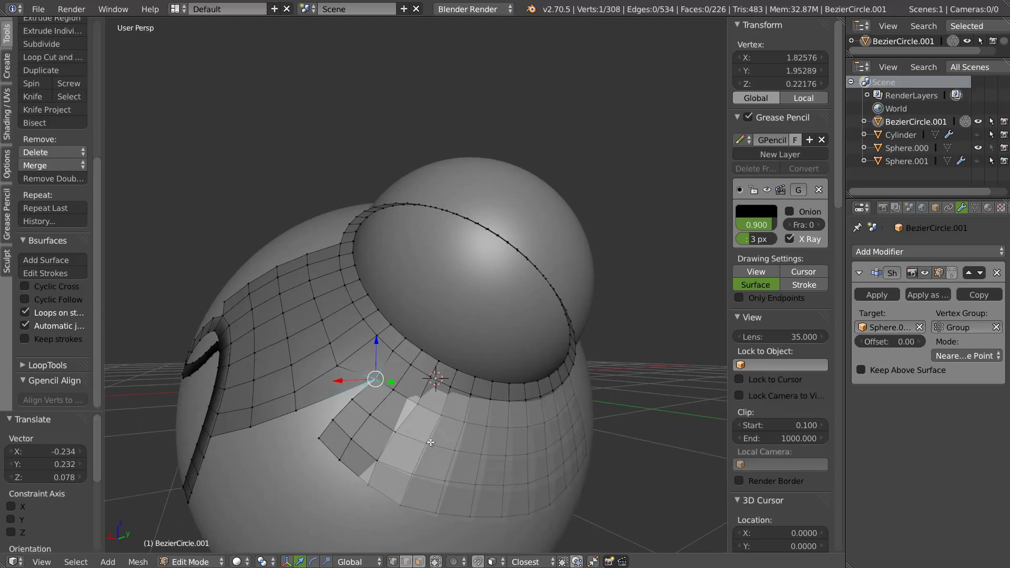
pyautogui.keyDown('ctrl'); pyautogui.rightClick(381, 403); pyautogui.keyUp('ctrl')
pyautogui.keyDown('alt'); pyautogui.rightClick(401, 398); pyautogui.keyUp('alt')
pyautogui.keyDown('alt'); pyautogui.keyDown('shift'); pyautogui.rightClick(379, 446); pyautogui.keyUp('shift'); pyautogui.keyUp('alt')
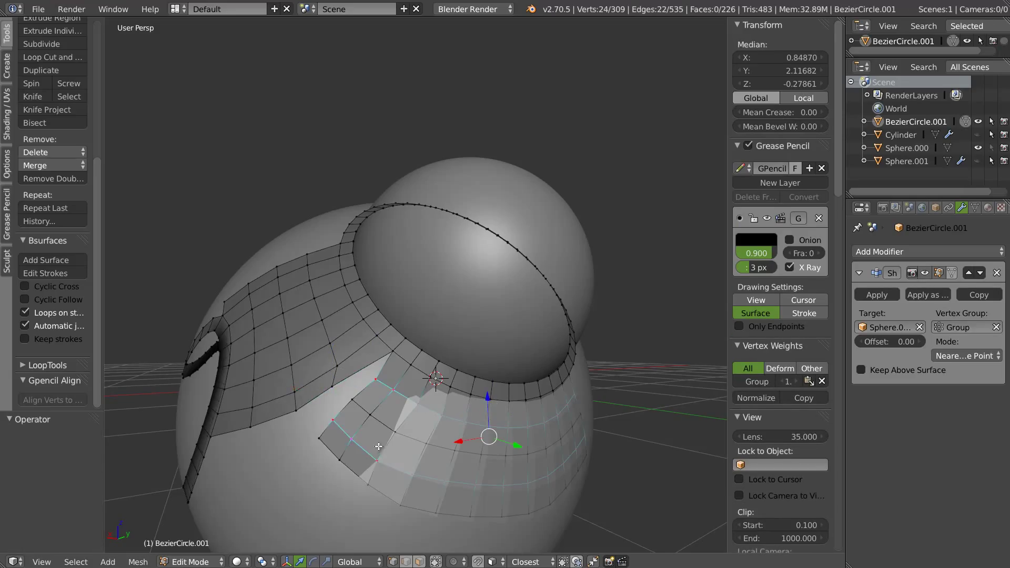
pyautogui.press('x')
pyautogui.click(347, 522)
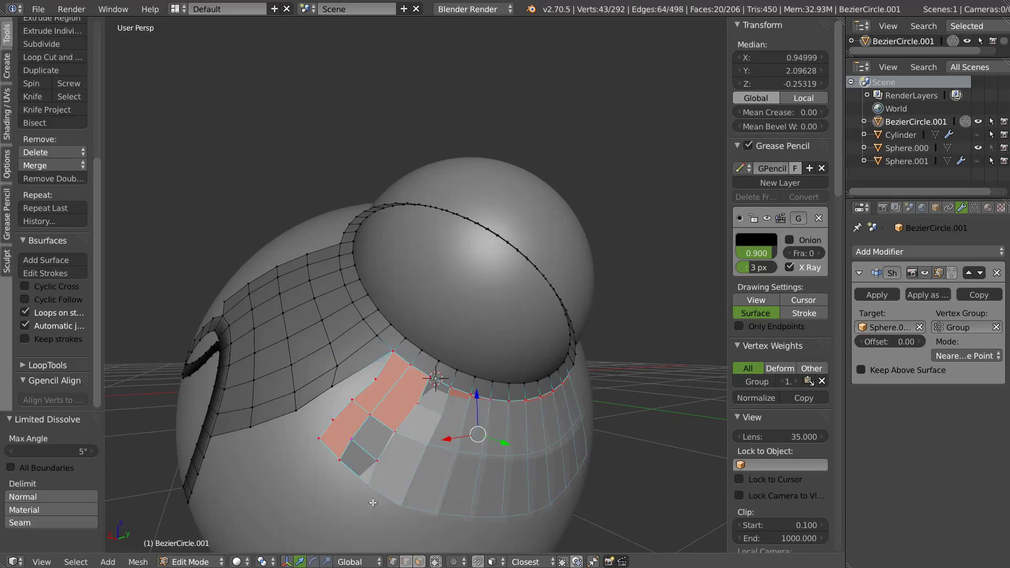
pyautogui.press('F6')
pyautogui.moveTo(505, 487); pyautogui.dragTo(561, 487)
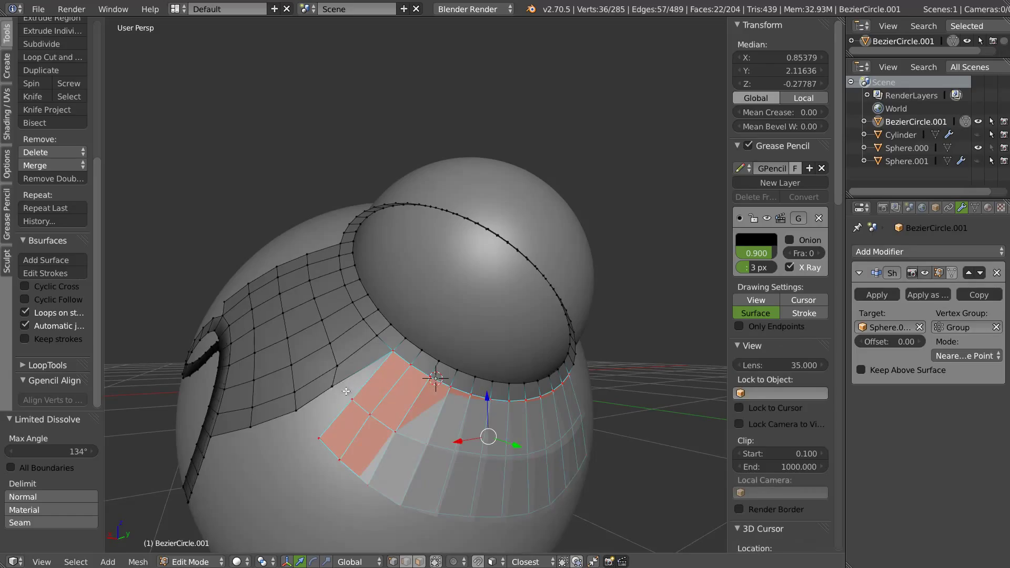
# - Move the patch's corner and edge vertices, merging one onto its neighbour
pyautogui.moveTo(346, 390)
pyautogui.mouseDown(button='right')
pyautogui.moveTo(293, 415)
pyautogui.moveTo(321, 437)
pyautogui.mouseUp(button='right')
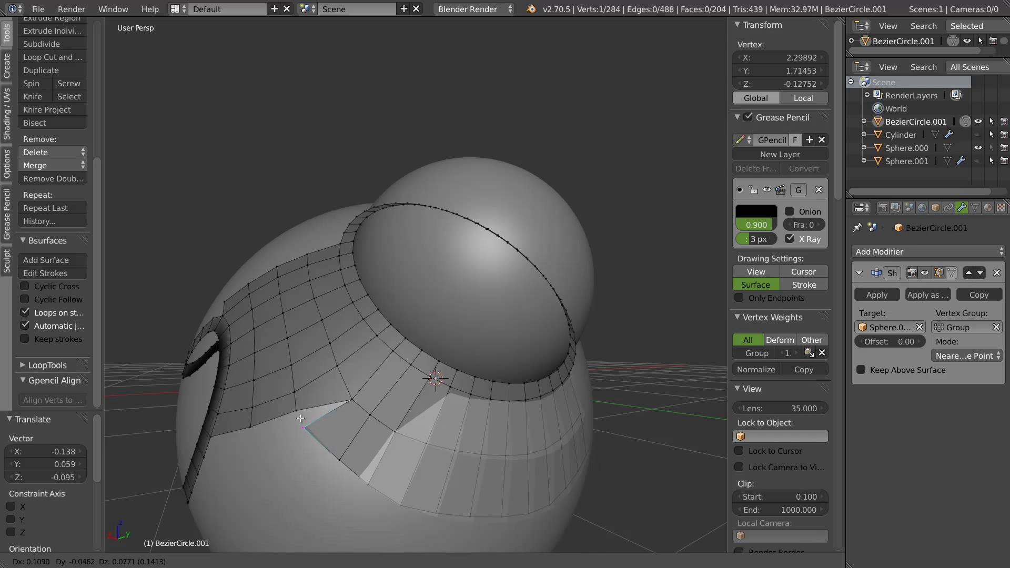
pyautogui.press('g')
pyautogui.click(298, 430)
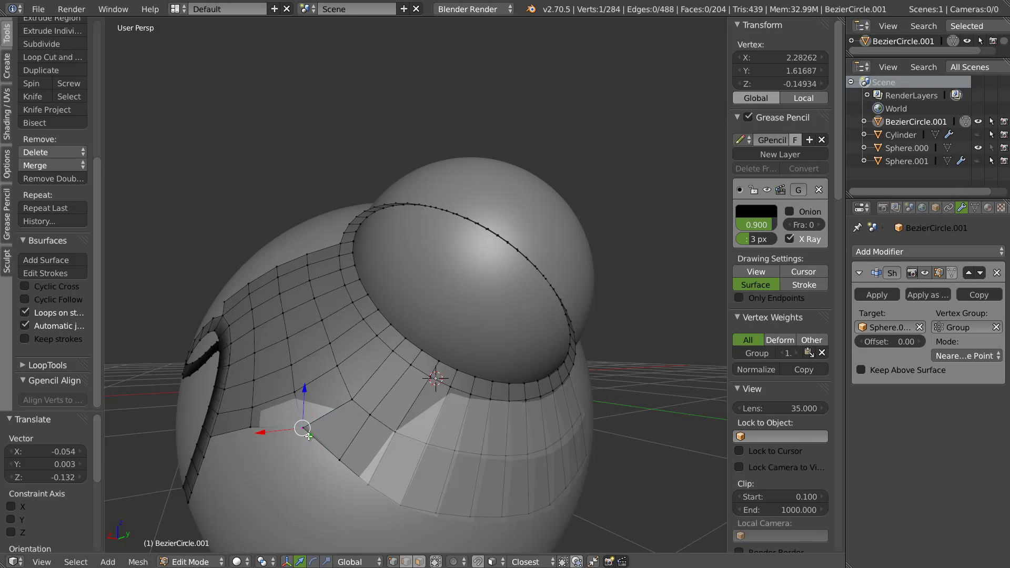
pyautogui.moveTo(469, 391)
pyautogui.mouseDown(button='middle')
pyautogui.moveTo(435, 384)
pyautogui.moveTo(418, 418)
pyautogui.mouseUp(button='middle')
pyautogui.rightClick(416, 421)
pyautogui.press('g')
pyautogui.click(417, 421)
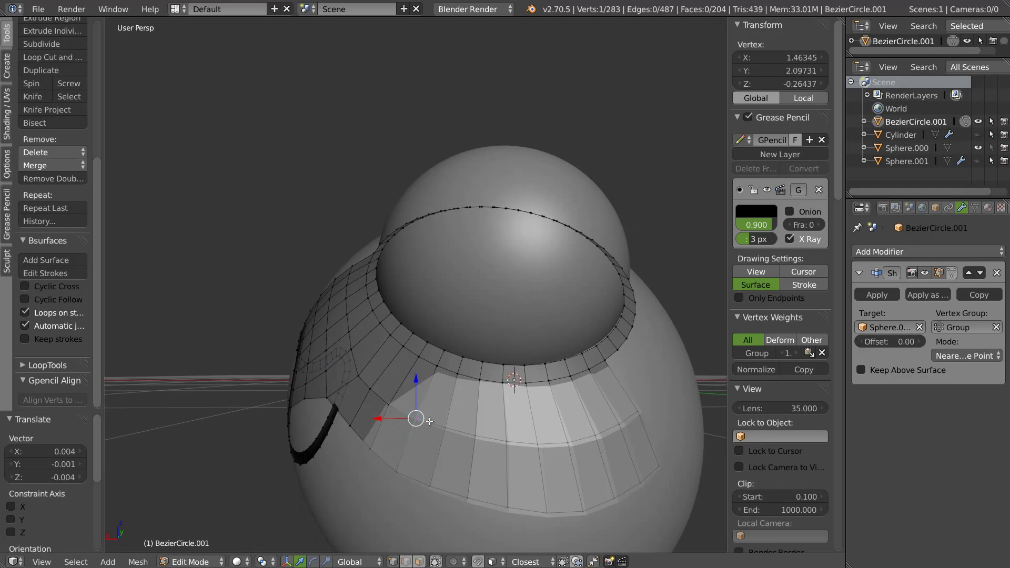
pyautogui.press('Tab')
pyautogui.moveTo(529, 384)
pyautogui.mouseDown(button='middle')
pyautogui.moveTo(435, 402)
pyautogui.moveTo(556, 395)
pyautogui.moveTo(459, 381)
pyautogui.moveTo(498, 390)
pyautogui.moveTo(478, 377)
pyautogui.moveTo(557, 377)
pyautogui.moveTo(496, 340)
pyautogui.mouseUp(button='middle')
pyautogui.press('Tab')
pyautogui.press('g')
pyautogui.click(494, 409)
pyautogui.press('Tab')
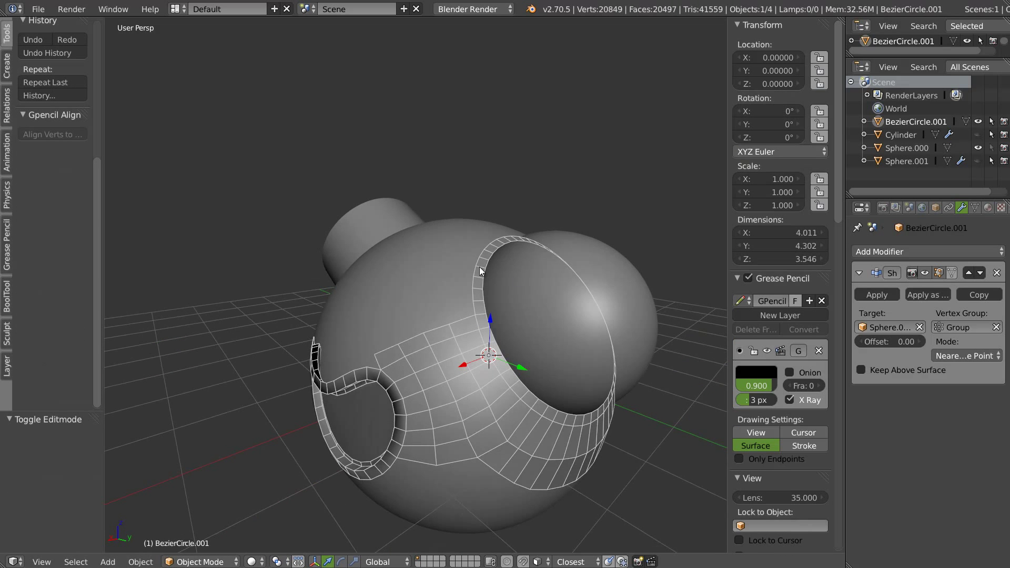
pyautogui.moveTo(481, 271); pyautogui.dragTo(475, 261, button='middle')
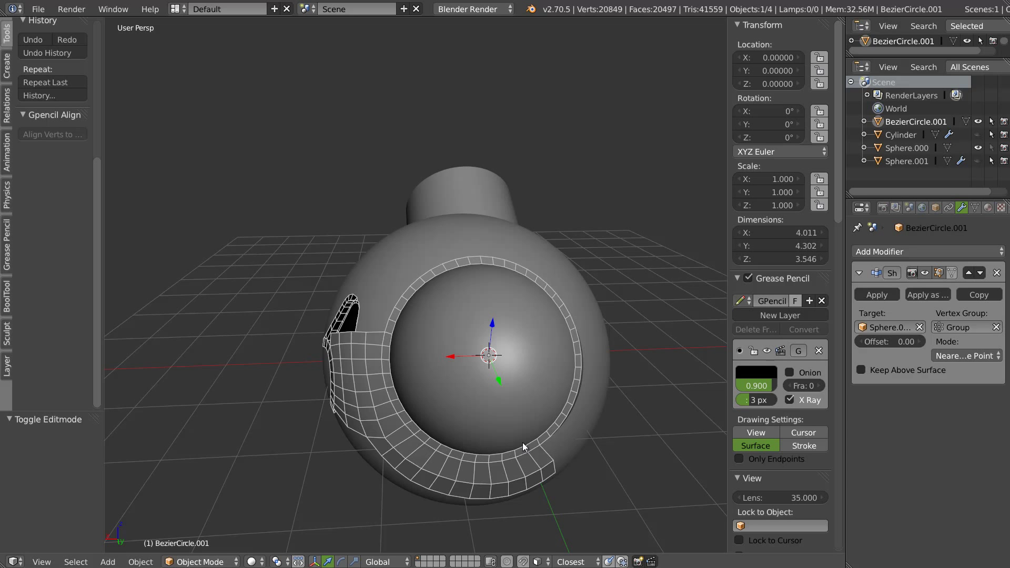
pyautogui.moveTo(426, 274)
pyautogui.mouseDown(button='middle')
pyautogui.moveTo(485, 237)
pyautogui.moveTo(460, 304)
pyautogui.moveTo(372, 343)
pyautogui.moveTo(423, 304)
pyautogui.mouseUp(button='middle')
pyautogui.moveTo(499, 342)
pyautogui.mouseDown(button='middle')
pyautogui.moveTo(501, 298)
pyautogui.moveTo(466, 270)
pyautogui.moveTo(525, 272)
pyautogui.moveTo(442, 291)
pyautogui.mouseUp(button='middle')
pyautogui.scroll(2, 442, 297)
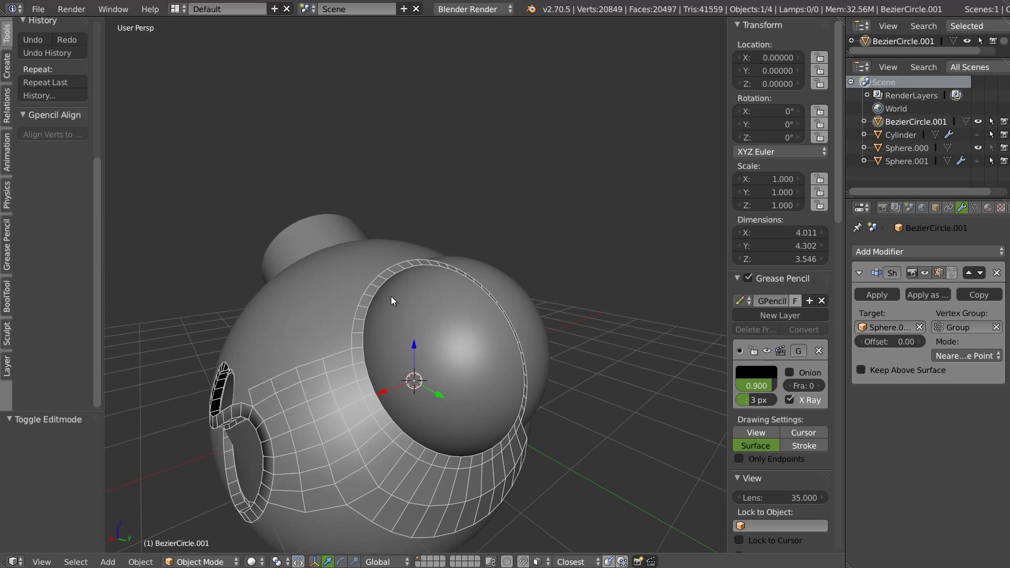
pyautogui.scroll(2, 390, 296)
pyautogui.press('Tab')
# - Select the collar's rim loop, extrude it and scale the new ring inward
pyautogui.keyDown('alt'); pyautogui.rightClick(358, 292); pyautogui.keyUp('alt')
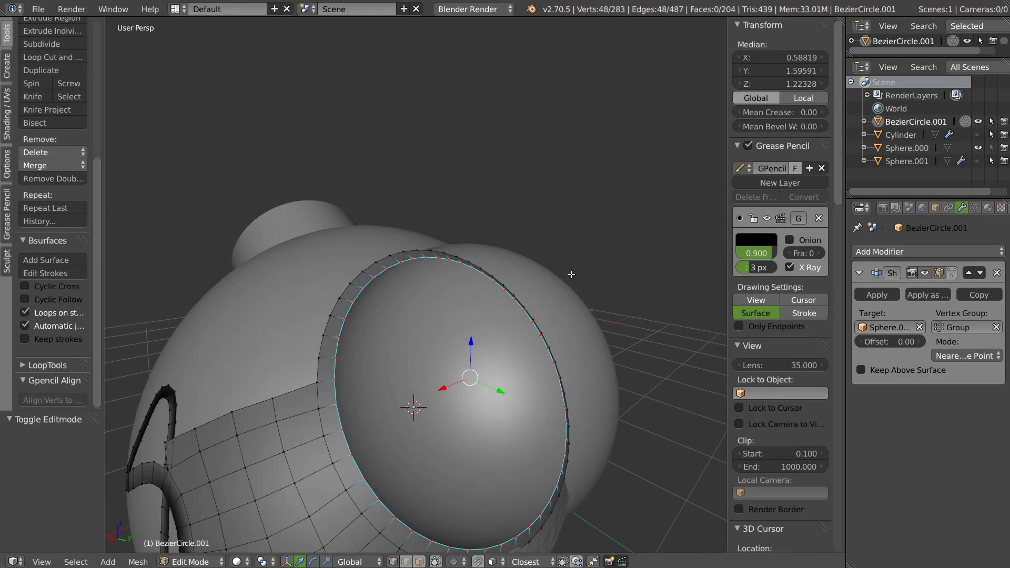
pyautogui.scroll(-3, 569, 275)
pyautogui.moveTo(399, 270); pyautogui.dragTo(509, 281, button='middle')
pyautogui.scroll(2, 463, 307)
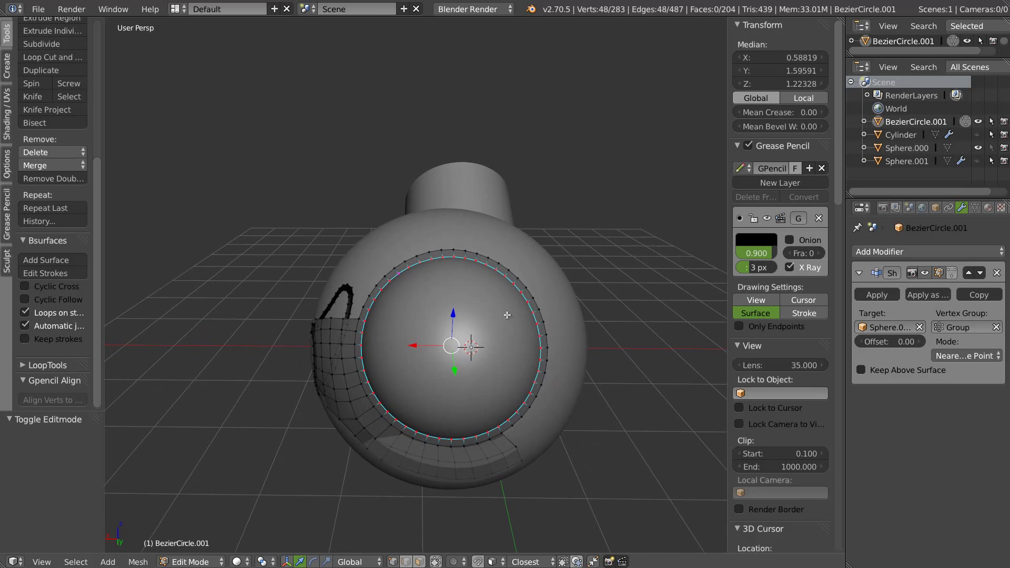
pyautogui.press('e')
pyautogui.press('s')
pyautogui.click(494, 324)
pyautogui.moveTo(493, 324)
pyautogui.mouseDown(button='middle')
pyautogui.moveTo(467, 319)
pyautogui.moveTo(481, 297)
pyautogui.moveTo(444, 312)
pyautogui.mouseUp(button='middle')
# - Raise the new ring along Z and scale it up to widen the dome
pyautogui.hotkey('ctrl', 'alt', 'space')
pyautogui.press('g')
pyautogui.press('z')
pyautogui.press('z')
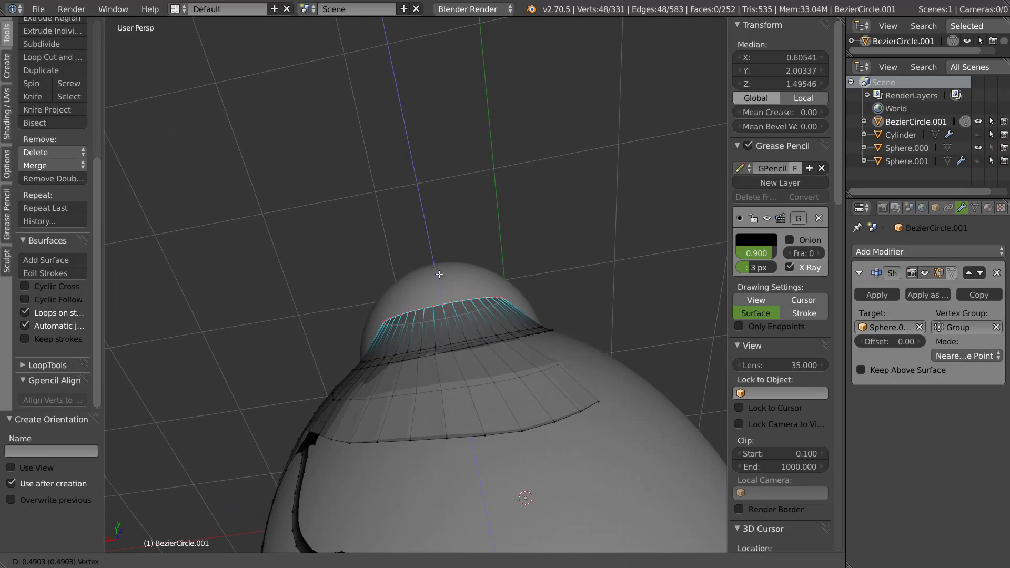
pyautogui.click(439, 278)
pyautogui.press('s')
pyautogui.click(502, 292)
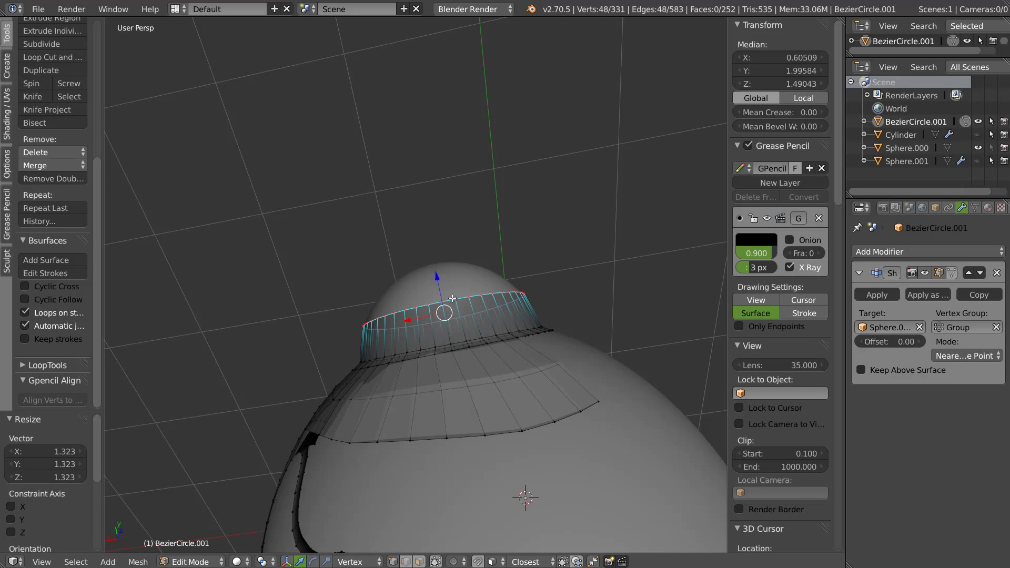
# - Extrude the ring upward, undo the too-tall result and nudge the ring vertically
pyautogui.press('e')
pyautogui.press('z')
pyautogui.click(457, 265)
pyautogui.moveTo(458, 265); pyautogui.dragTo(393, 302, button='middle')
pyautogui.hotkey('ctrl', 'z')
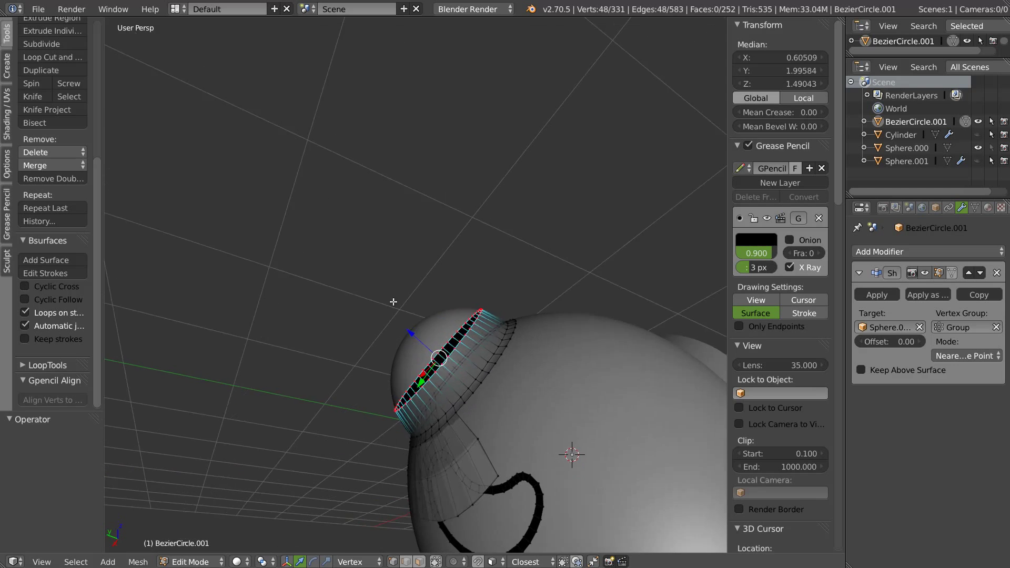
pyautogui.press('g')
pyautogui.press('z')
pyautogui.click(408, 363)
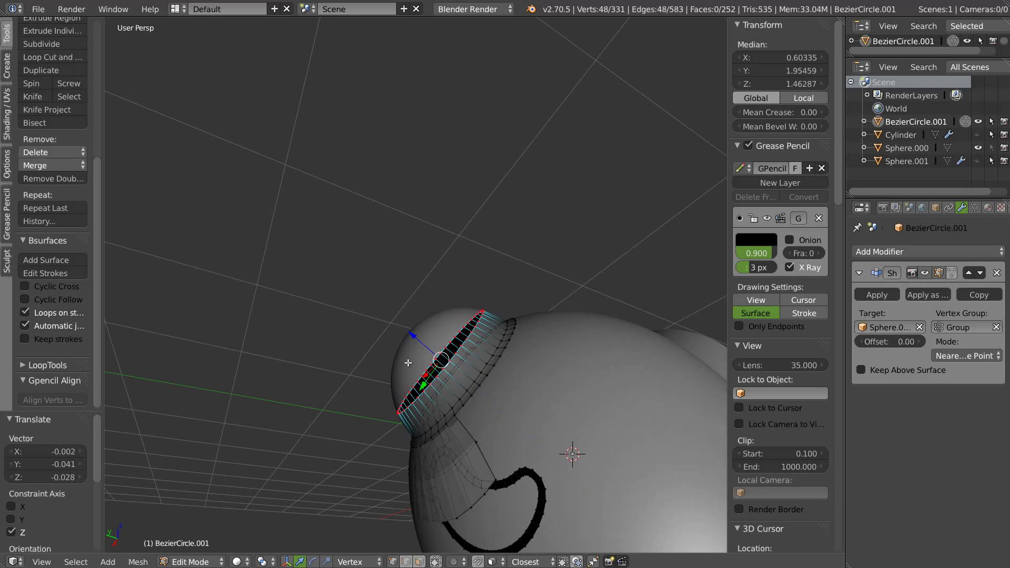
pyautogui.press('w')
pyautogui.click(349, 529)
# - Extrude another ring in place, raise it along Z and shrink it to narrow the dome top
pyautogui.press('e')
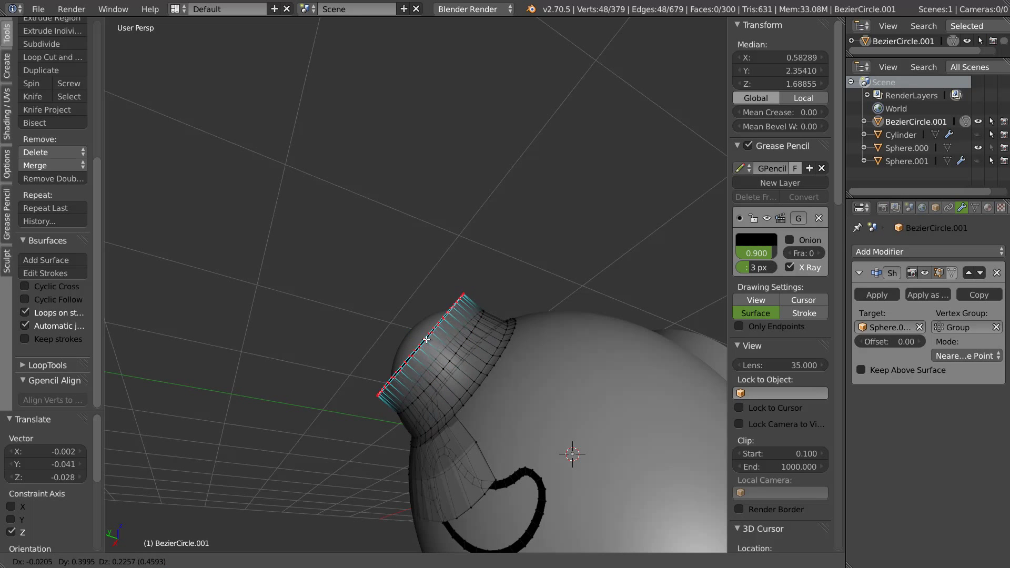
pyautogui.rightClick(414, 336)
pyautogui.press('g')
pyautogui.press('z')
pyautogui.click(416, 342)
pyautogui.press('s')
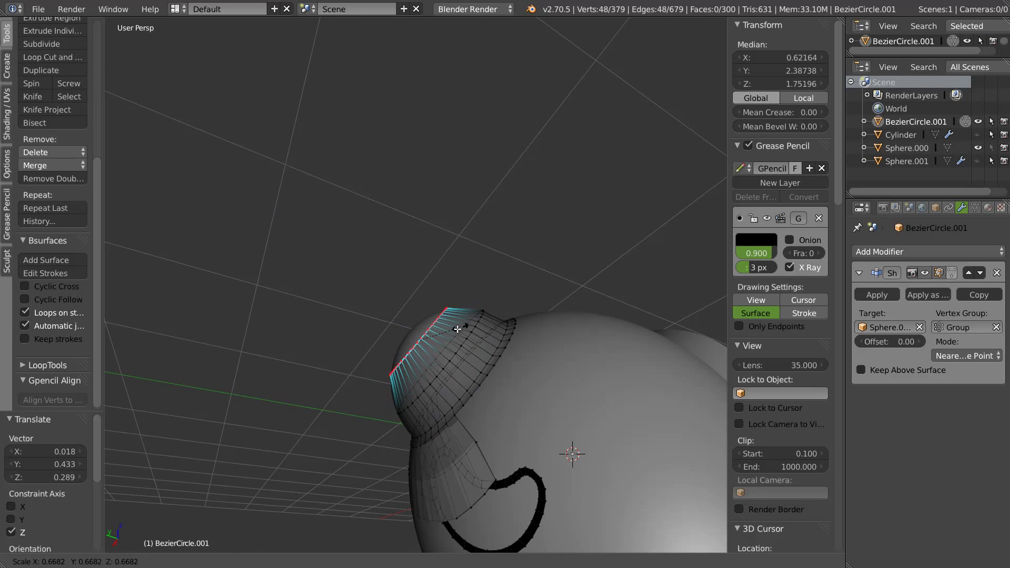
pyautogui.click(455, 330)
pyautogui.moveTo(456, 330)
pyautogui.mouseDown(button='middle')
pyautogui.moveTo(430, 312)
pyautogui.moveTo(457, 306)
pyautogui.mouseUp(button='middle')
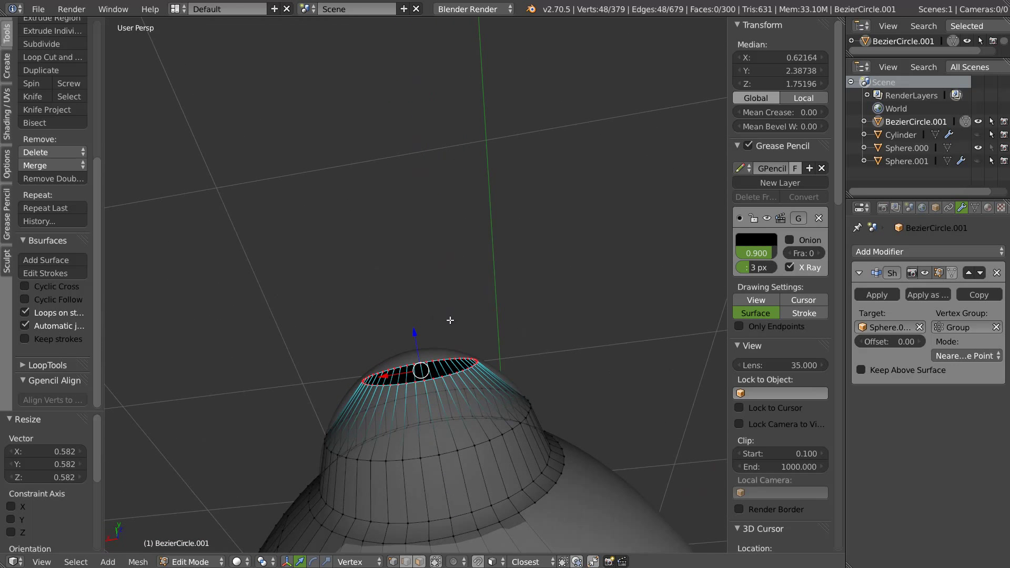
# - Extrude a final ring at the dome top, raise it along Z and scale it narrower
pyautogui.press('e')
pyautogui.rightClick(463, 318)
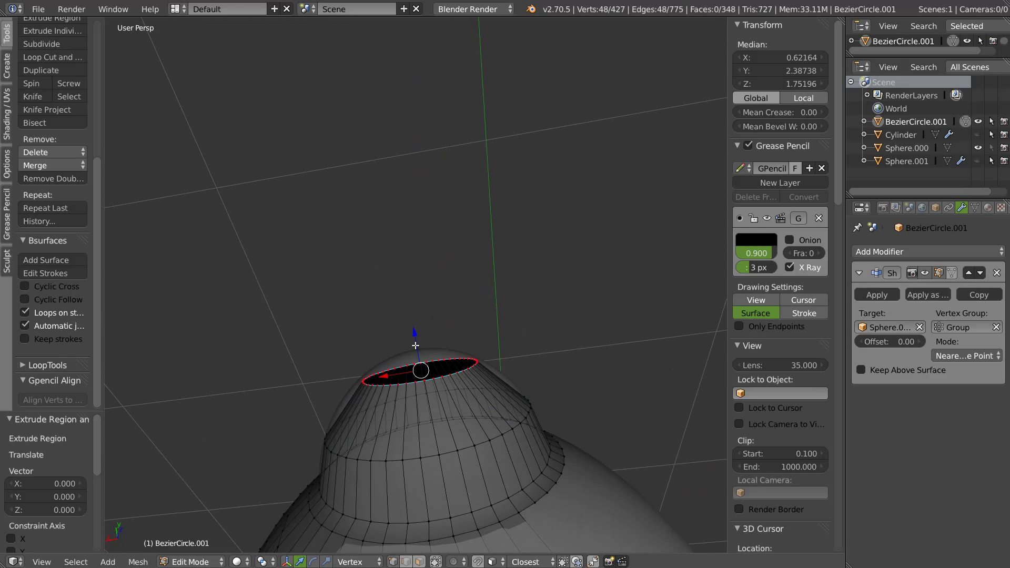
pyautogui.press('g')
pyautogui.press('z')
pyautogui.press('z')
pyautogui.click(486, 323)
pyautogui.press('s')
pyautogui.click(444, 321)
pyautogui.press('g')
pyautogui.press('z')
pyautogui.moveTo(447, 322); pyautogui.dragTo(455, 222, button='middle')
pyautogui.moveTo(442, 300); pyautogui.dragTo(435, 300, button='middle')
# - In Edge select mode, select the edges around the top opening's inner rim
pyautogui.hotkey('ctrl', 'Tab')
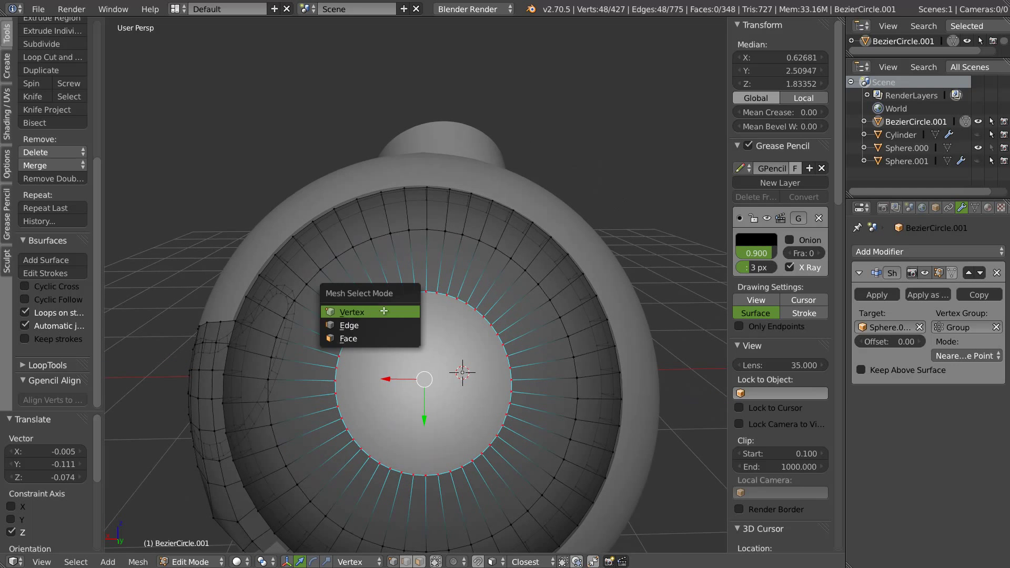
pyautogui.click(371, 323)
pyautogui.rightClick(421, 290)
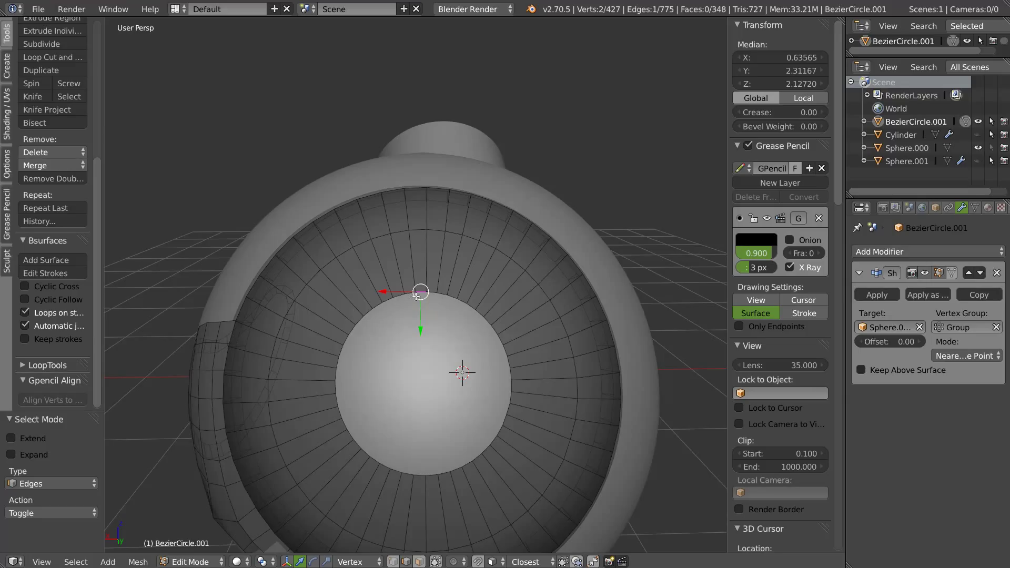
pyautogui.keyDown('ctrl'); pyautogui.rightClick(367, 312); pyautogui.keyUp('ctrl')
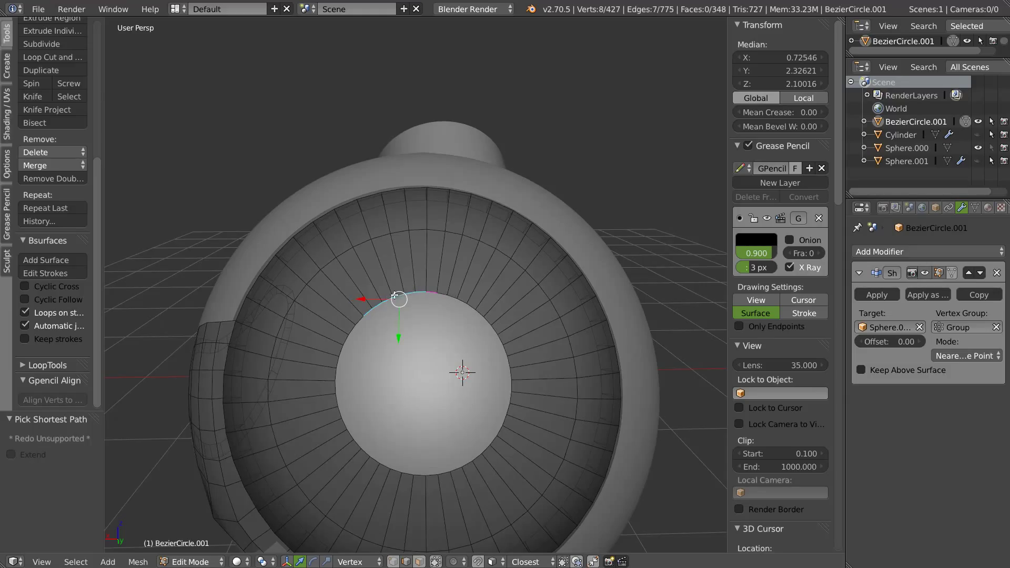
pyautogui.keyDown('ctrl'); pyautogui.click(446, 294); pyautogui.keyUp('ctrl')
pyautogui.keyDown('ctrl'); pyautogui.click(473, 306); pyautogui.keyUp('ctrl')
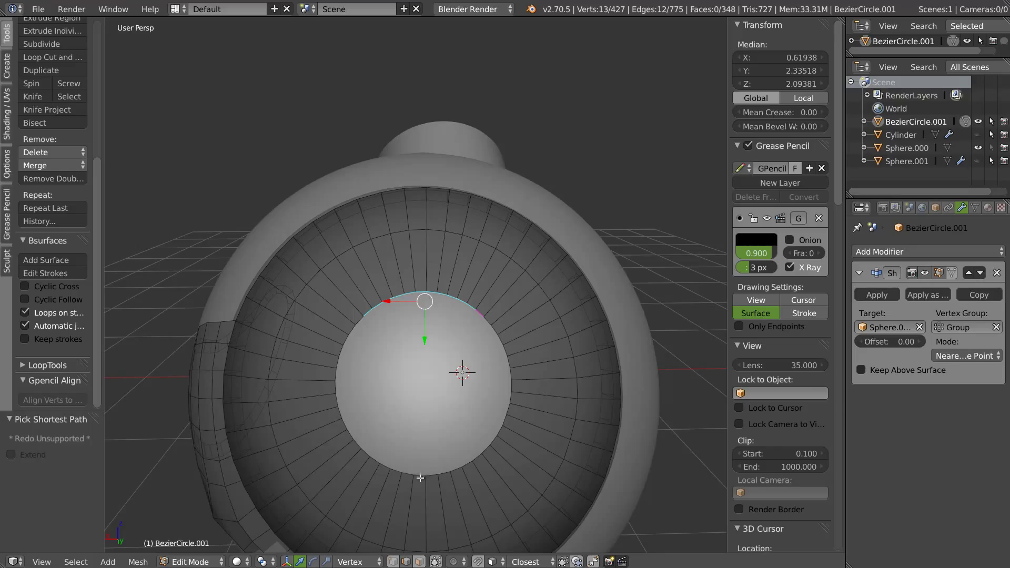
pyautogui.keyDown('ctrl'); pyautogui.click(384, 465); pyautogui.keyUp('ctrl')
pyautogui.keyDown('ctrl'); pyautogui.click(364, 451); pyautogui.keyUp('ctrl')
pyautogui.keyDown('ctrl'); pyautogui.click(444, 475); pyautogui.keyUp('ctrl')
pyautogui.keyDown('ctrl'); pyautogui.click(470, 462); pyautogui.keyUp('ctrl')
# - Cap the circular top opening with Grid Fill
pyautogui.hotkey('ctrl', 'f')
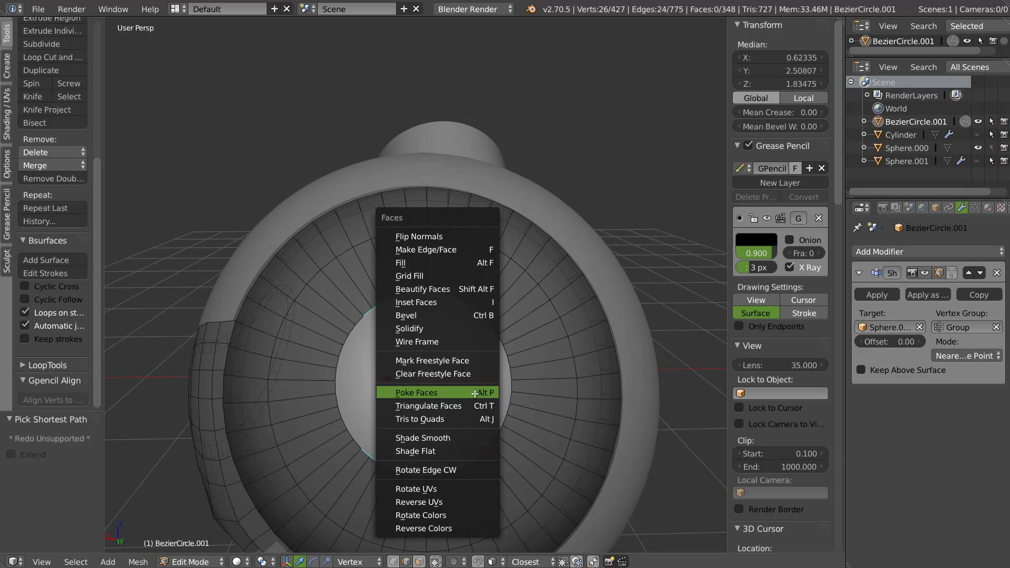
pyautogui.click(422, 281)
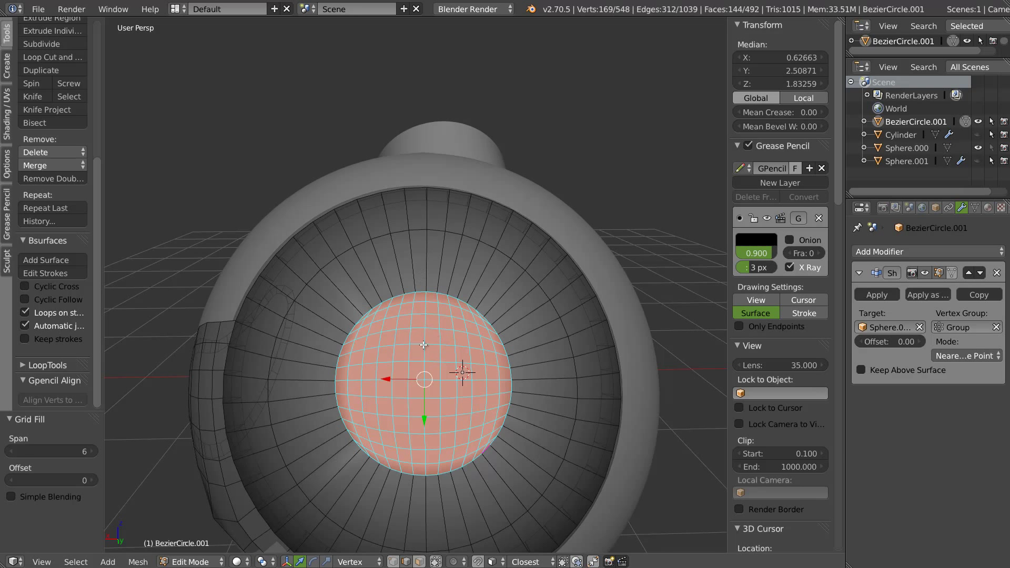
pyautogui.moveTo(423, 345); pyautogui.dragTo(426, 400, button='middle')
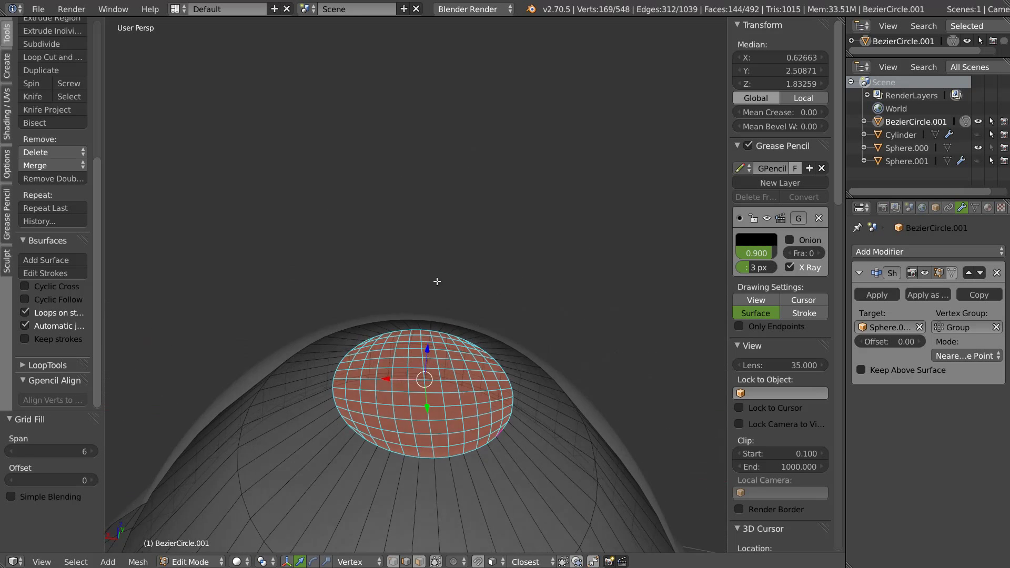
# - Add three centred loop cuts around the dome
pyautogui.hotkey('ctrl', 'r')
pyautogui.click(426, 423)
pyautogui.rightClick(432, 431)
pyautogui.hotkey('ctrl', 'r')
pyautogui.click(410, 511)
pyautogui.rightClick(410, 512)
pyautogui.moveTo(437, 417); pyautogui.dragTo(426, 410, button='middle')
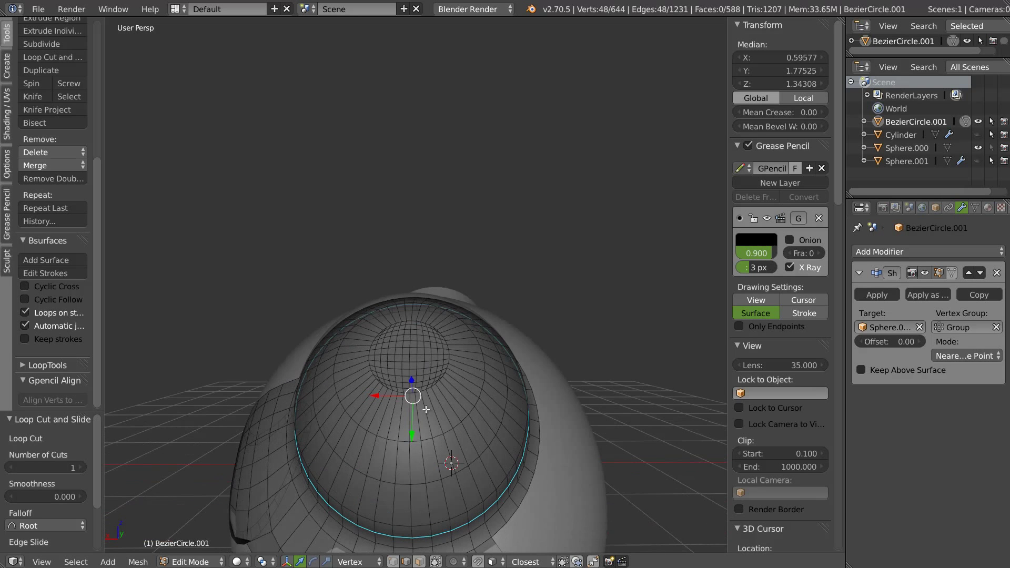
pyautogui.hotkey('ctrl', 'r')
pyautogui.click(419, 419)
pyautogui.rightClick(419, 418)
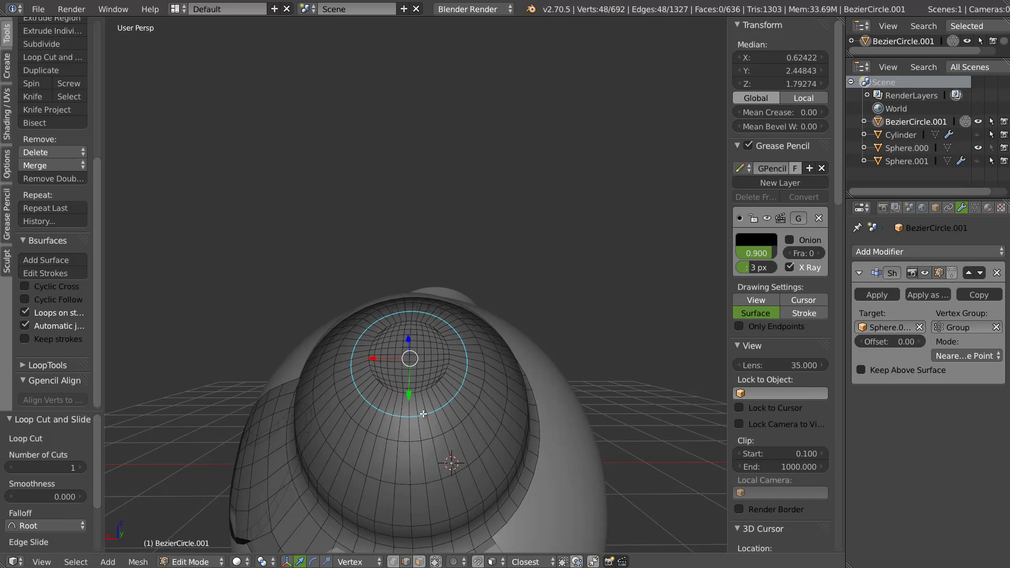
# - In Face select mode, select the grid-filled cap faces at the dome top
pyautogui.press('Tab')
pyautogui.press('Tab')
pyautogui.hotkey('ctrl', 'Tab')
pyautogui.click(410, 390)
pyautogui.moveTo(410, 390); pyautogui.dragTo(389, 384, button='middle')
pyautogui.moveTo(389, 384)
pyautogui.keyDown('ctrl'); pyautogui.mouseDown()
pyautogui.moveTo(375, 388)
pyautogui.moveTo(382, 424)
pyautogui.moveTo(416, 432)
pyautogui.moveTo(436, 384)
pyautogui.moveTo(394, 383)
pyautogui.moveTo(421, 399)
pyautogui.mouseUp(); pyautogui.keyUp('ctrl')
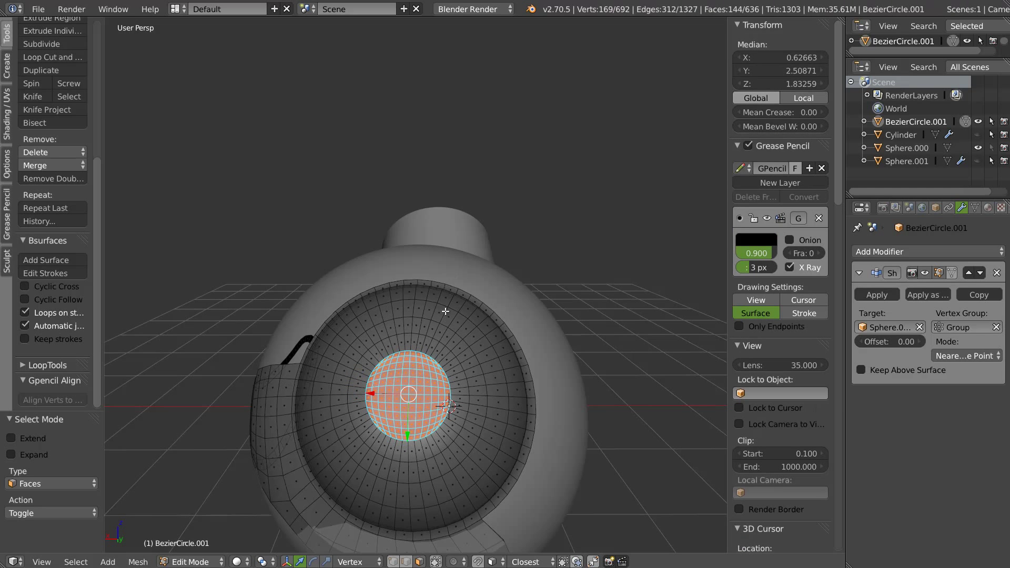
# - Grow the cap selection by one ring and apply Smooth five times
pyautogui.press('ctrl+KP_Add')
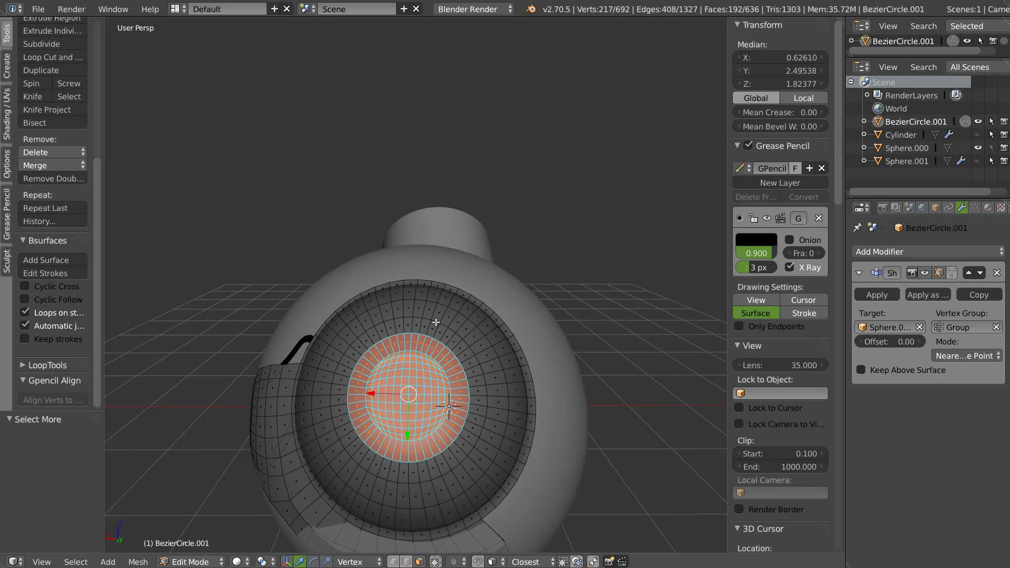
pyautogui.press('w')
pyautogui.click(403, 328)
pyautogui.press('w')
pyautogui.click(402, 330)
pyautogui.press('w')
pyautogui.press('w')
pyautogui.click(402, 329)
pyautogui.press('w')
pyautogui.click(399, 331)
pyautogui.press('w')
pyautogui.click(400, 331)
# - Grow the selection over the whole dome, smooth it repeatedly, and return to Object Mode
pyautogui.moveTo(399, 331); pyautogui.dragTo(442, 284, button='middle')
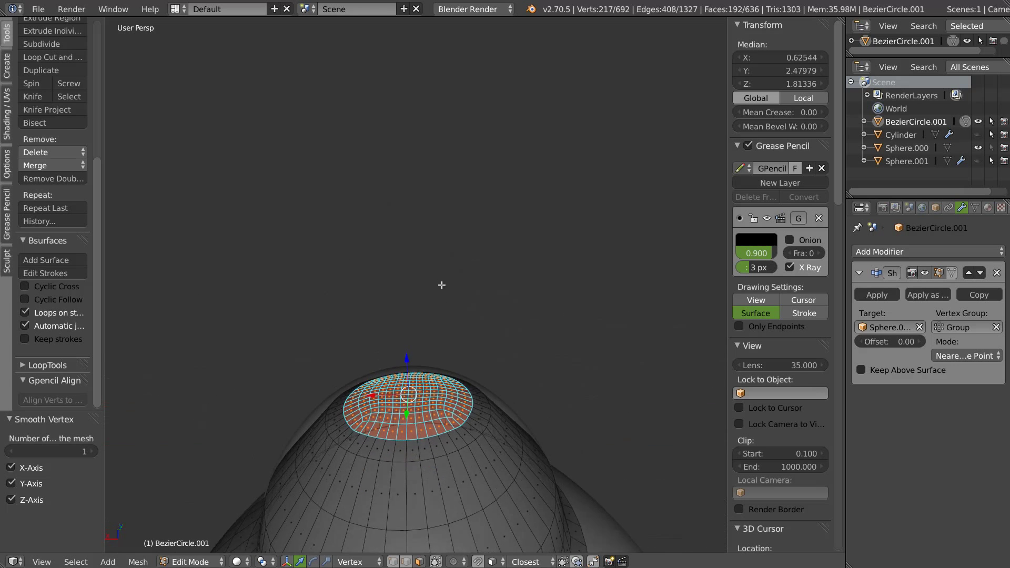
pyautogui.press('Tab')
pyautogui.moveTo(453, 339)
pyautogui.mouseDown(button='middle')
pyautogui.moveTo(443, 359)
pyautogui.moveTo(419, 363)
pyautogui.mouseUp(button='middle')
pyautogui.press('Tab')
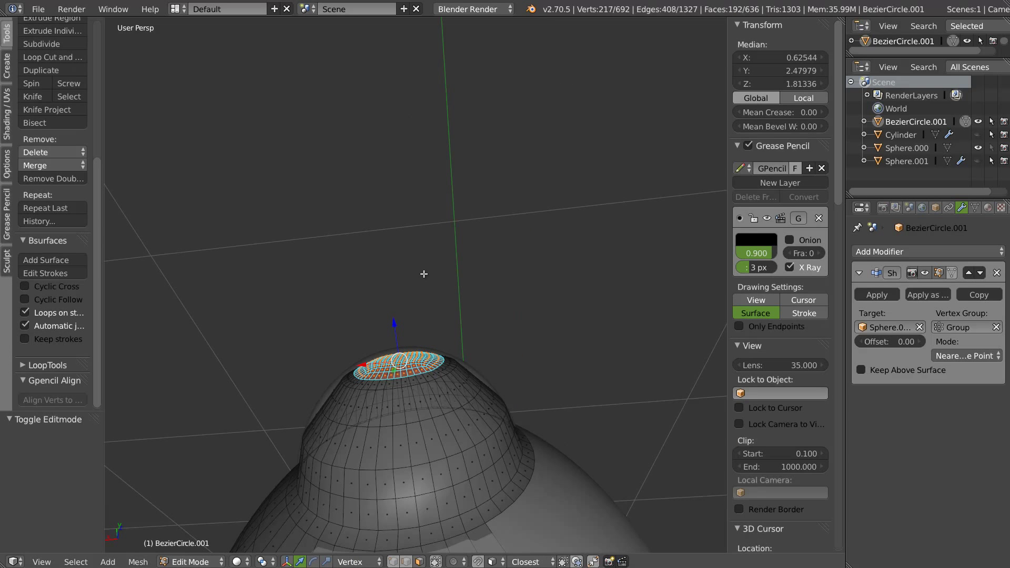
pyautogui.press('ctrl+KP_Add')
pyautogui.press('ctrl+KP_Add')
pyautogui.press('ctrl+KP_Add')
pyautogui.press('ctrl+KP_Add')
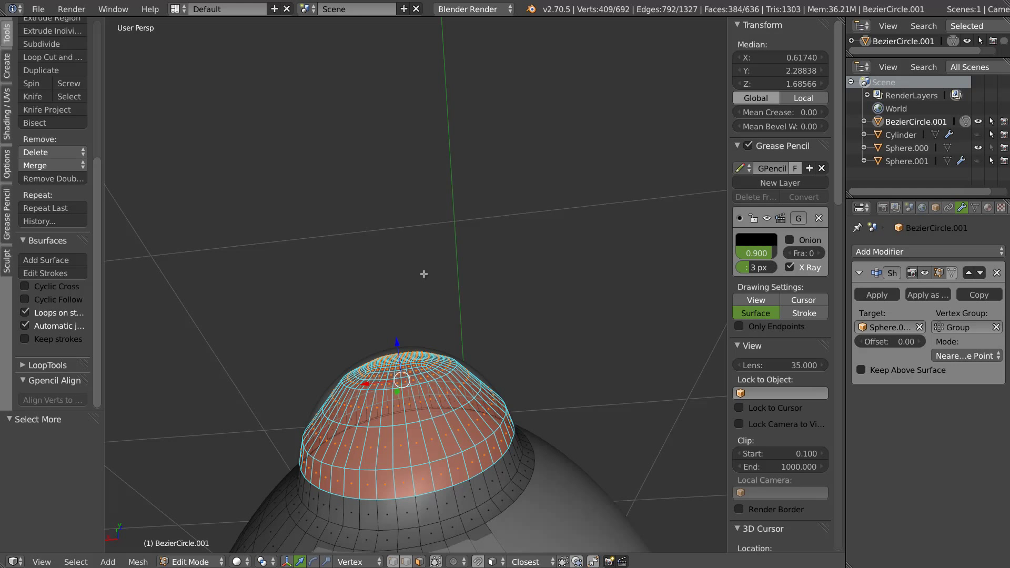
pyautogui.press('w')
pyautogui.click(432, 380)
pyautogui.press('w')
pyautogui.press('w')
pyautogui.click(432, 380)
pyautogui.press('w')
pyautogui.press('w')
pyautogui.click(431, 378)
pyautogui.press('w')
pyautogui.click(430, 377)
pyautogui.press('w')
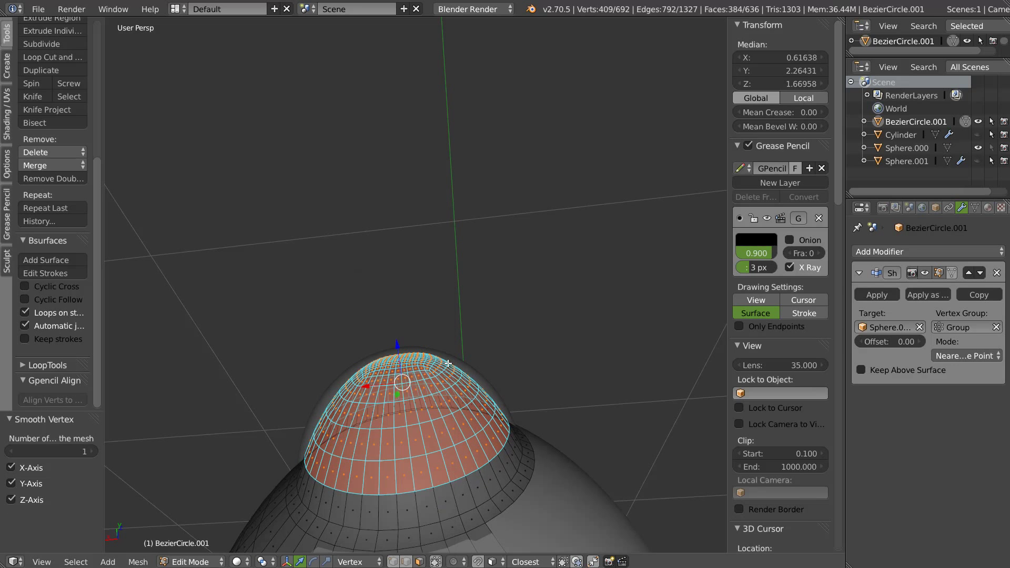
pyautogui.press('Tab')
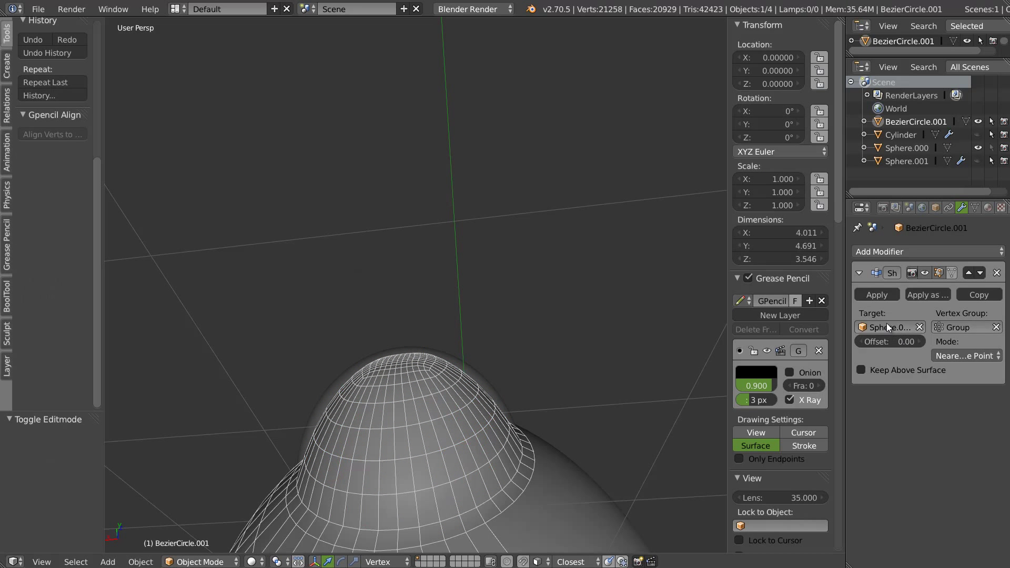
# - Grow the dome selection by one ring and assign it to the Group vertex group
pyautogui.moveTo(464, 374)
pyautogui.mouseDown(button='middle')
pyautogui.moveTo(459, 361)
pyautogui.moveTo(468, 417)
pyautogui.moveTo(450, 389)
pyautogui.moveTo(439, 311)
pyautogui.moveTo(478, 340)
pyautogui.moveTo(485, 316)
pyautogui.mouseUp(button='middle')
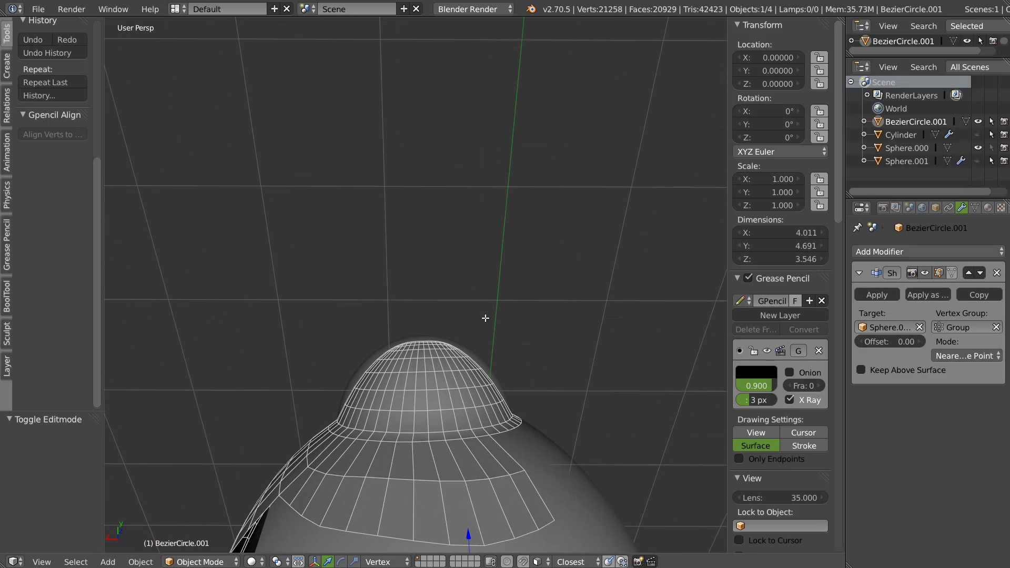
pyautogui.press('Tab')
pyautogui.press('ctrl+KP_Add')
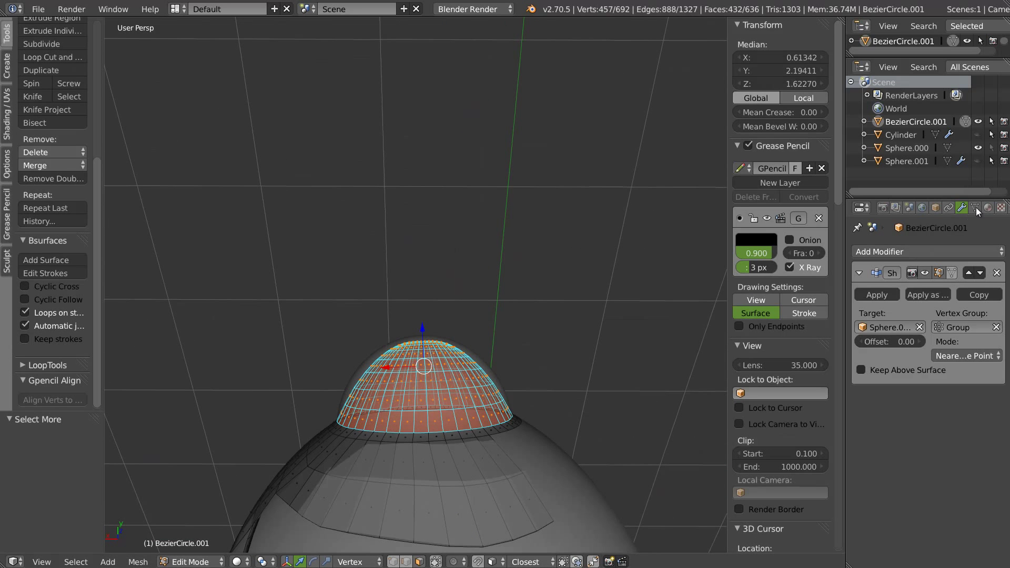
pyautogui.click(975, 207)
pyautogui.click(854, 381)
pyautogui.press('Tab')
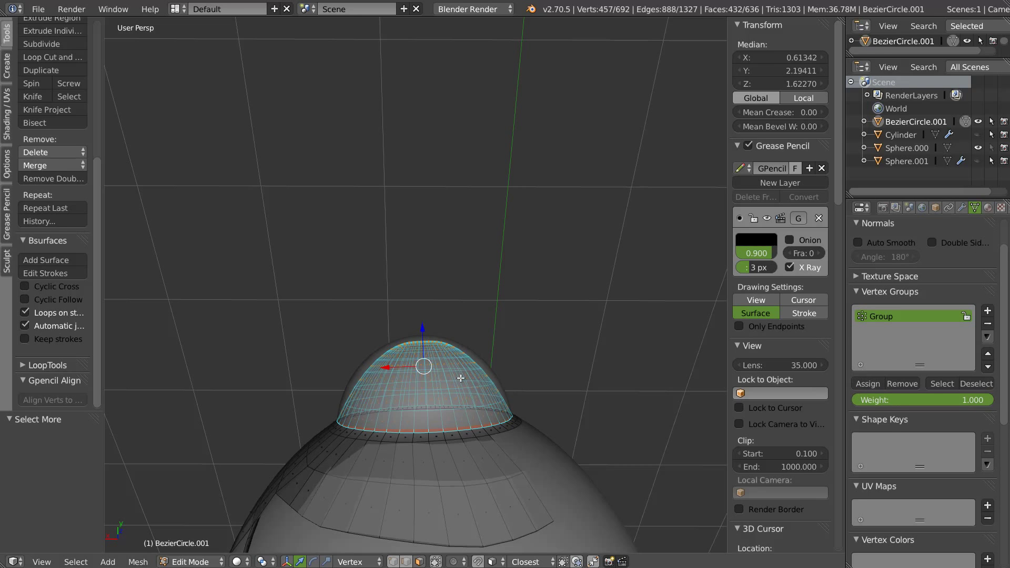
# - Apply the Shrinkwrap modifier to make it permanent
pyautogui.scroll(-4, 455, 396)
pyautogui.moveTo(395, 419)
pyautogui.mouseDown(button='middle')
pyautogui.moveTo(518, 390)
pyautogui.moveTo(453, 383)
pyautogui.moveTo(532, 362)
pyautogui.moveTo(452, 393)
pyautogui.moveTo(443, 346)
pyautogui.moveTo(323, 324)
pyautogui.moveTo(426, 349)
pyautogui.mouseUp(button='middle')
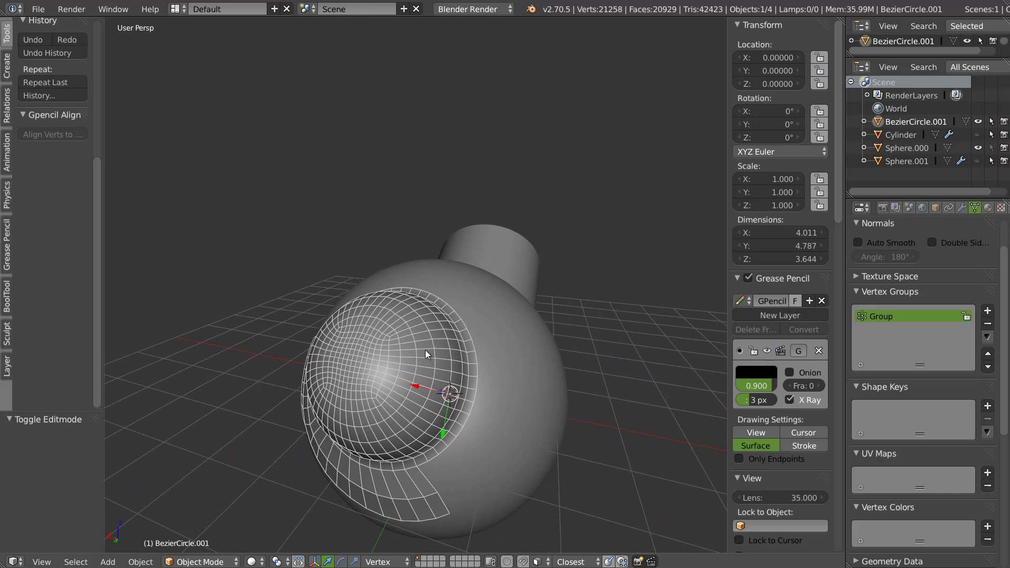
pyautogui.click(960, 207)
pyautogui.click(871, 296)
pyautogui.moveTo(657, 311)
pyautogui.mouseDown(button='middle')
pyautogui.moveTo(512, 320)
pyautogui.moveTo(463, 345)
pyautogui.moveTo(507, 319)
pyautogui.moveTo(503, 363)
pyautogui.mouseUp(button='middle')
# - Bevel the dome's base edge loop thinly with 2 segments, then return to Object Mode
pyautogui.press('Tab')
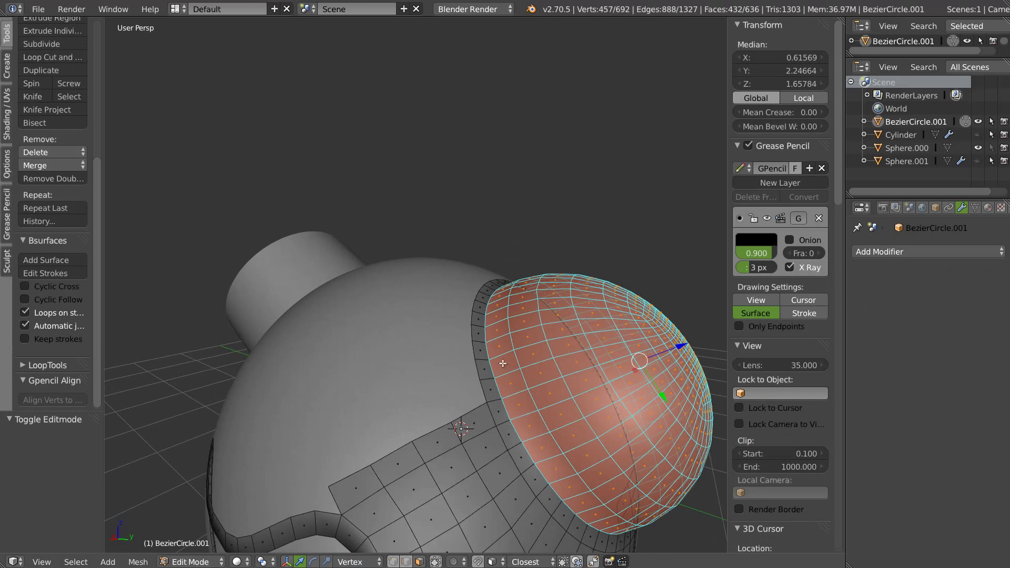
pyautogui.hotkey('ctrl', 'Tab')
pyautogui.click(509, 369)
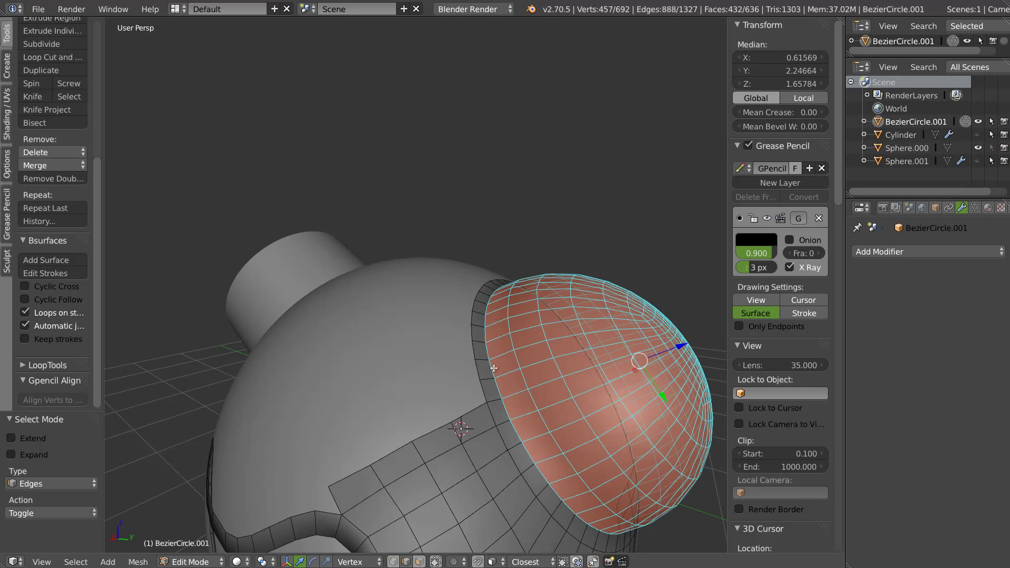
pyautogui.keyDown('alt'); pyautogui.rightClick(494, 368); pyautogui.keyUp('alt')
pyautogui.moveTo(494, 368)
pyautogui.mouseDown(button='middle')
pyautogui.moveTo(476, 363)
pyautogui.moveTo(484, 372)
pyautogui.mouseUp(button='middle')
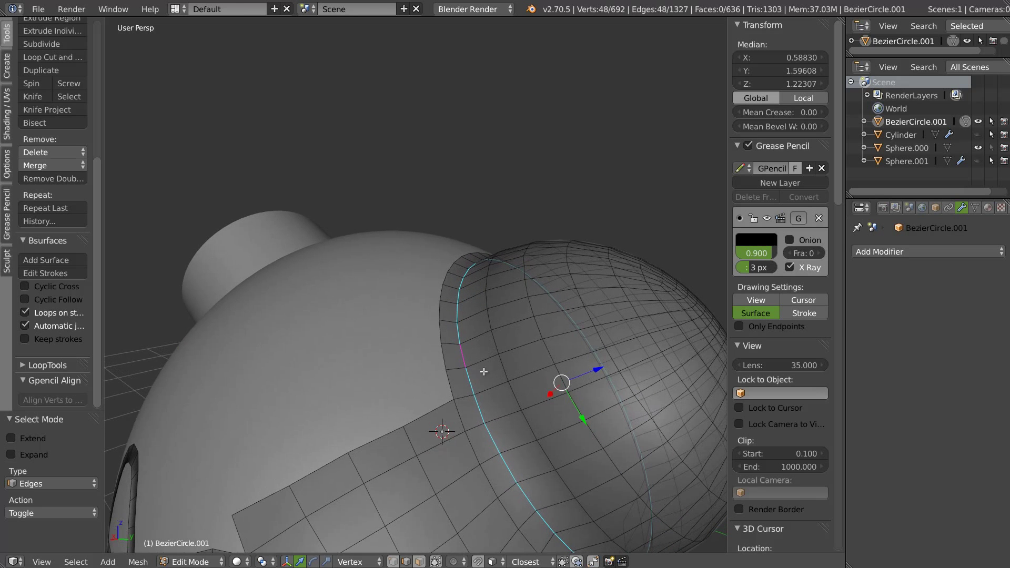
pyautogui.hotkey('ctrl', 'b')
pyautogui.scroll(1, 495, 372)
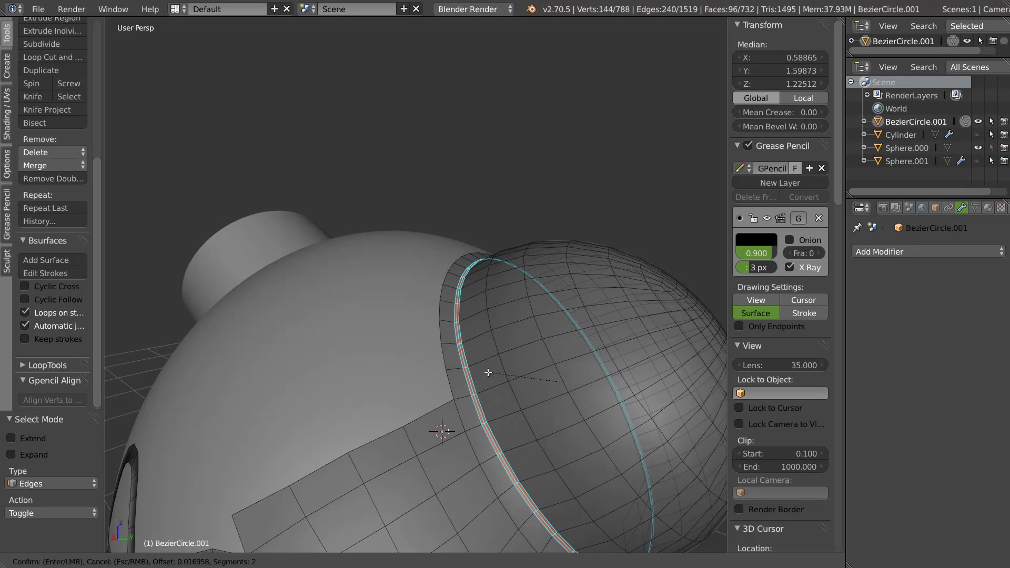
pyautogui.click(488, 372)
pyautogui.moveTo(504, 343); pyautogui.dragTo(427, 340, button='middle')
pyautogui.press('Tab')
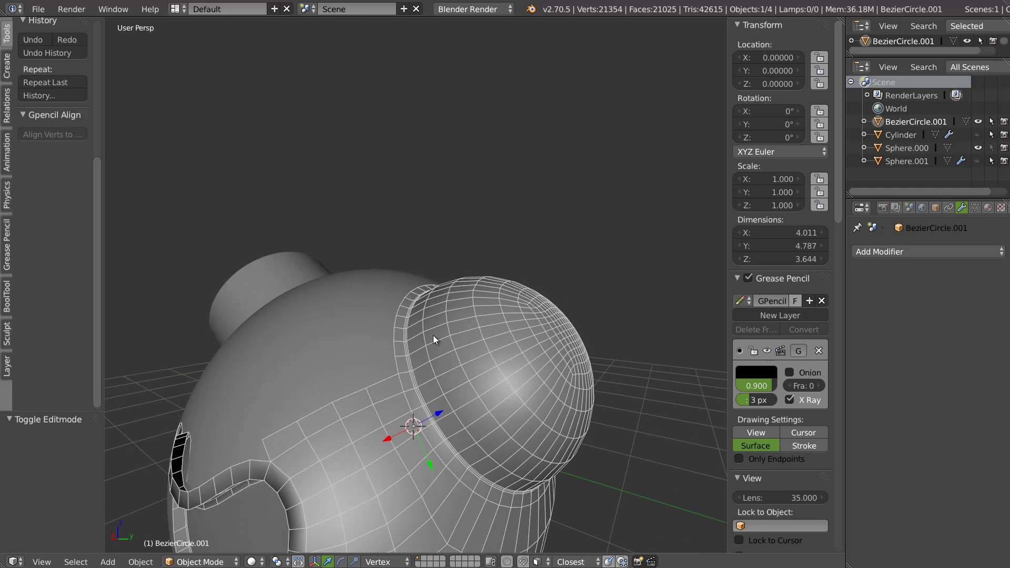
# - Add a level 2 Subdivision Surface, isolate the helmet in local view and hide the wireframe
pyautogui.hotkey('ctrl', '2')
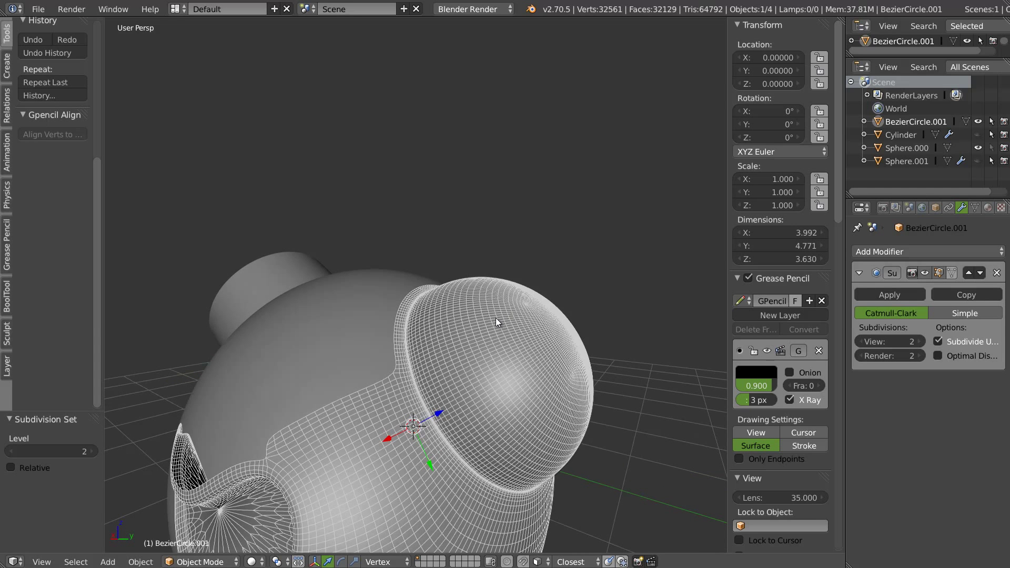
pyautogui.press('KP_Divide')
pyautogui.moveTo(510, 308); pyautogui.dragTo(494, 304, button='middle')
pyautogui.press('w')
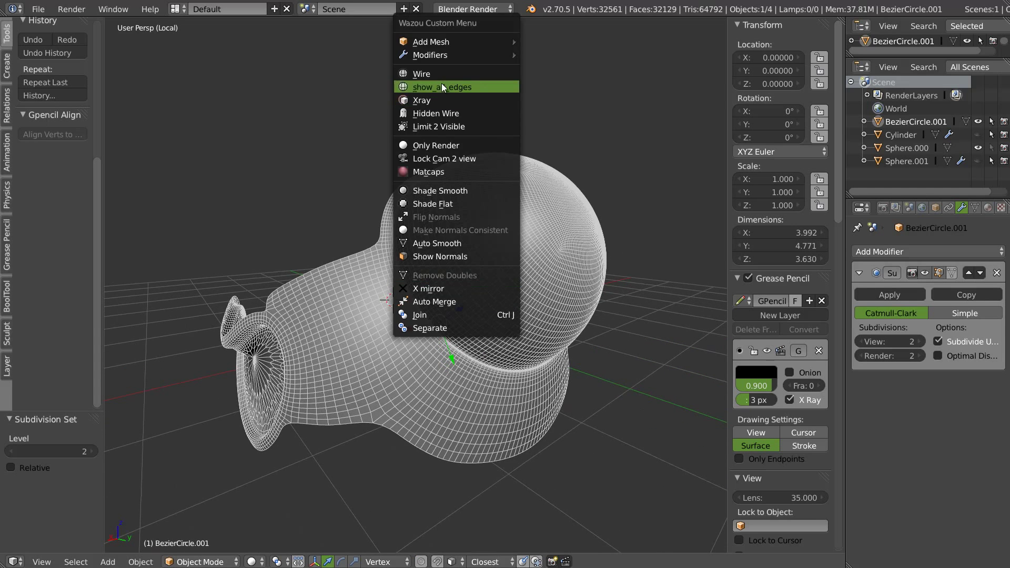
pyautogui.click(441, 73)
pyautogui.moveTo(441, 73)
pyautogui.mouseDown(button='middle')
pyautogui.moveTo(467, 176)
pyautogui.moveTo(415, 188)
pyautogui.moveTo(532, 170)
pyautogui.moveTo(485, 131)
pyautogui.mouseUp(button='middle')
# - Shade the helmet smooth and turn the wireframe overlay back on
pyautogui.press('w')
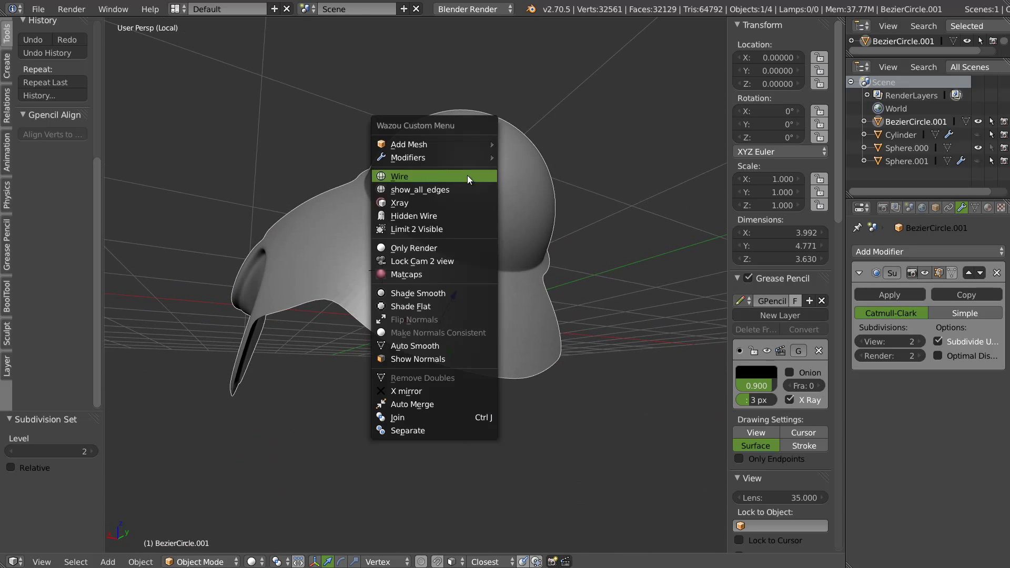
pyautogui.click(416, 293)
pyautogui.moveTo(472, 170)
pyautogui.mouseDown(button='middle')
pyautogui.moveTo(472, 264)
pyautogui.moveTo(503, 287)
pyautogui.moveTo(519, 245)
pyautogui.moveTo(288, 289)
pyautogui.mouseUp(button='middle')
pyautogui.moveTo(541, 232); pyautogui.dragTo(462, 265, button='middle')
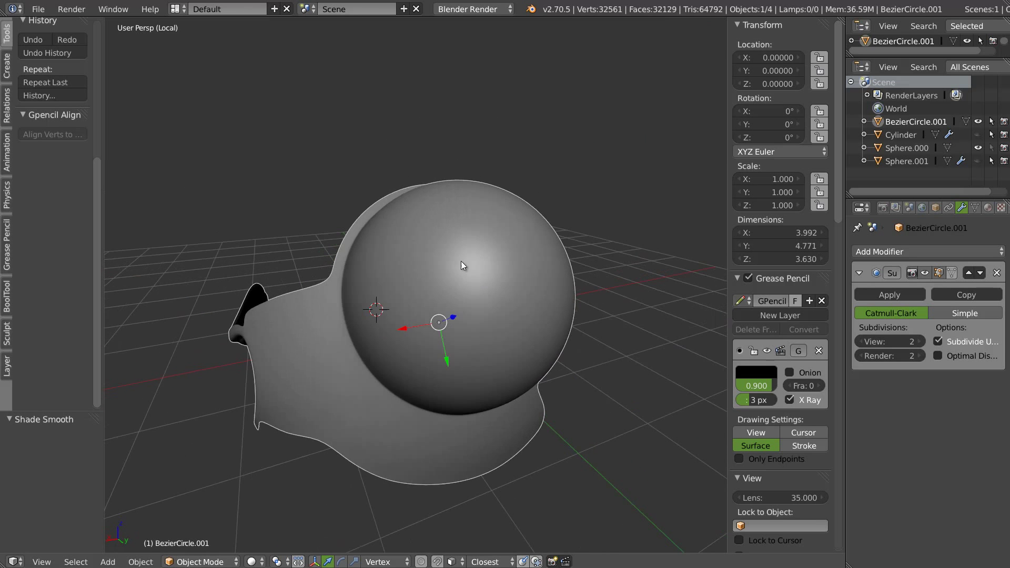
pyautogui.moveTo(448, 342)
pyautogui.mouseDown(button='middle')
pyautogui.moveTo(414, 242)
pyautogui.moveTo(428, 176)
pyautogui.moveTo(416, 183)
pyautogui.mouseUp(button='middle')
pyautogui.press('w')
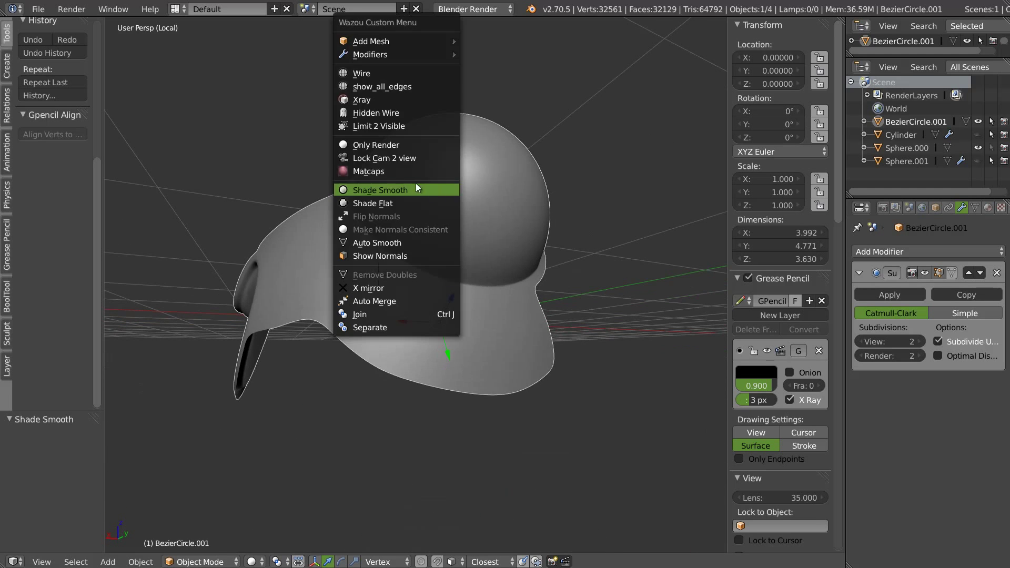
pyautogui.click(386, 69)
pyautogui.moveTo(465, 222)
pyautogui.mouseDown(button='middle')
pyautogui.moveTo(516, 234)
pyautogui.moveTo(473, 314)
pyautogui.moveTo(411, 284)
pyautogui.mouseUp(button='middle')
pyautogui.moveTo(530, 325)
pyautogui.mouseDown(button='middle')
pyautogui.moveTo(449, 320)
pyautogui.moveTo(513, 325)
pyautogui.moveTo(562, 277)
pyautogui.mouseUp(button='middle')
pyautogui.moveTo(426, 314)
pyautogui.mouseDown(button='middle')
pyautogui.moveTo(444, 305)
pyautogui.moveTo(479, 181)
pyautogui.mouseUp(button='middle')
pyautogui.moveTo(569, 310)
pyautogui.mouseDown(button='middle')
pyautogui.moveTo(468, 282)
pyautogui.moveTo(451, 264)
pyautogui.mouseUp(button='middle')
# - Enable Optimal Display for a simplified wireframe on the subdivided helmet
pyautogui.press('w')
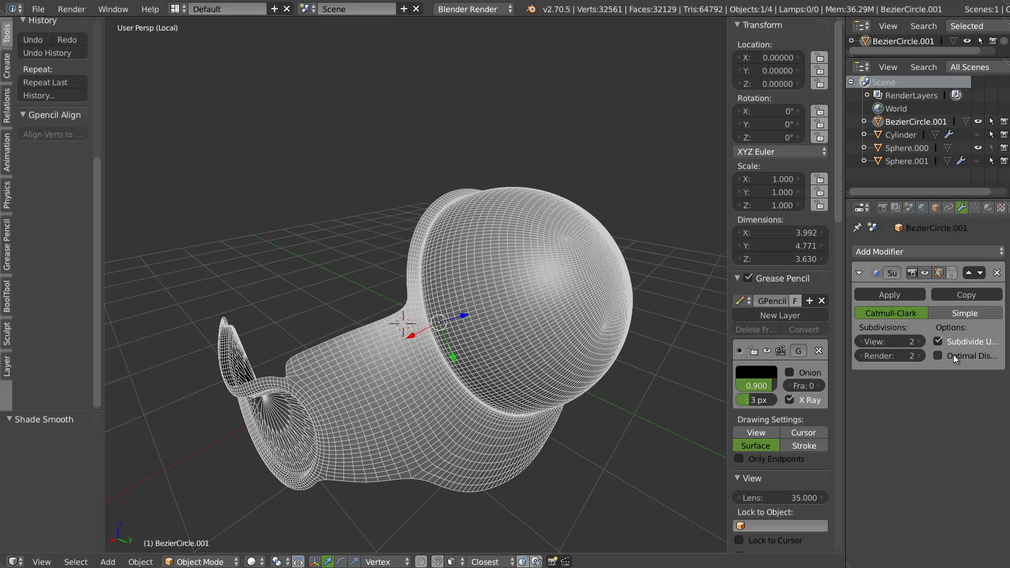
pyautogui.click(939, 356)
pyautogui.scroll(1, 391, 269)
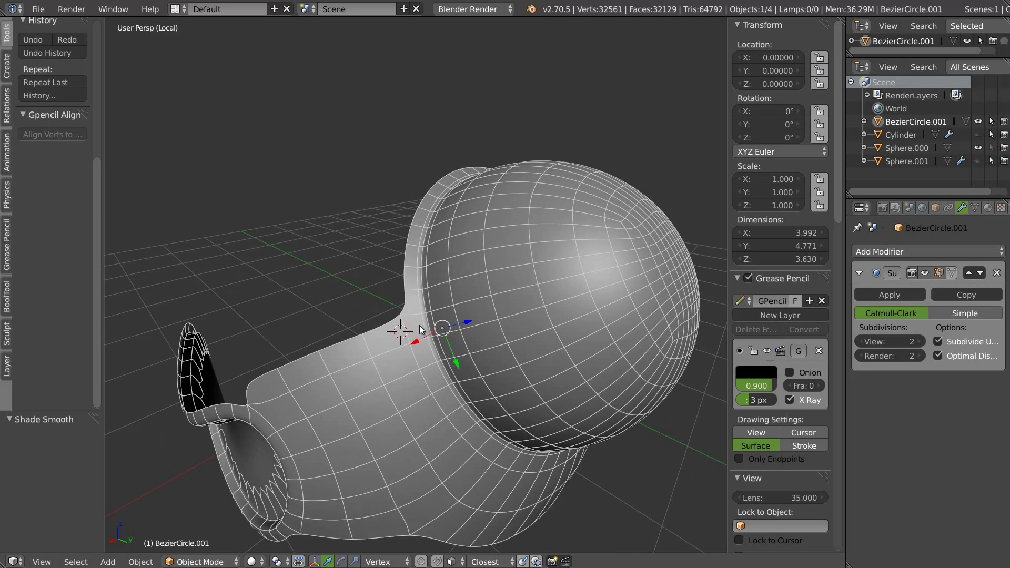
pyautogui.moveTo(457, 188)
pyautogui.mouseDown(button='middle')
pyautogui.moveTo(382, 307)
pyautogui.moveTo(436, 210)
pyautogui.mouseUp(button='middle')
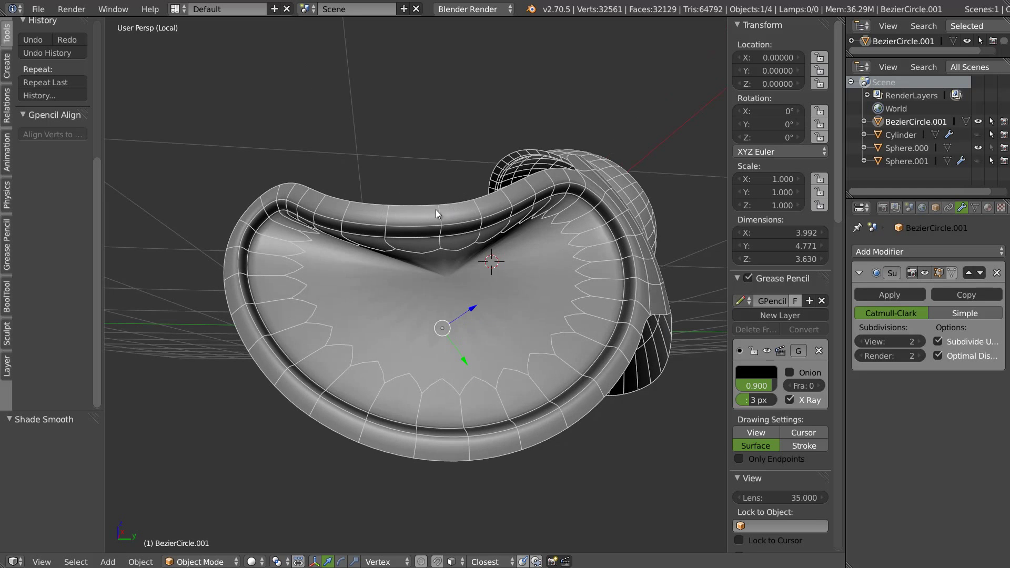
pyautogui.moveTo(506, 328)
pyautogui.mouseDown(button='middle')
pyautogui.moveTo(498, 296)
pyautogui.moveTo(550, 292)
pyautogui.moveTo(465, 292)
pyautogui.moveTo(450, 310)
pyautogui.mouseUp(button='middle')
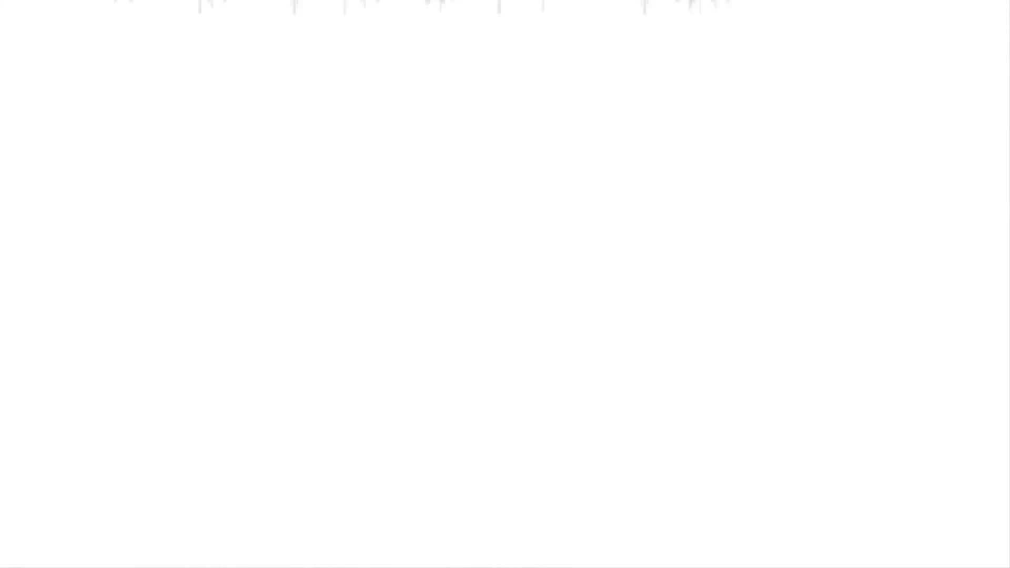